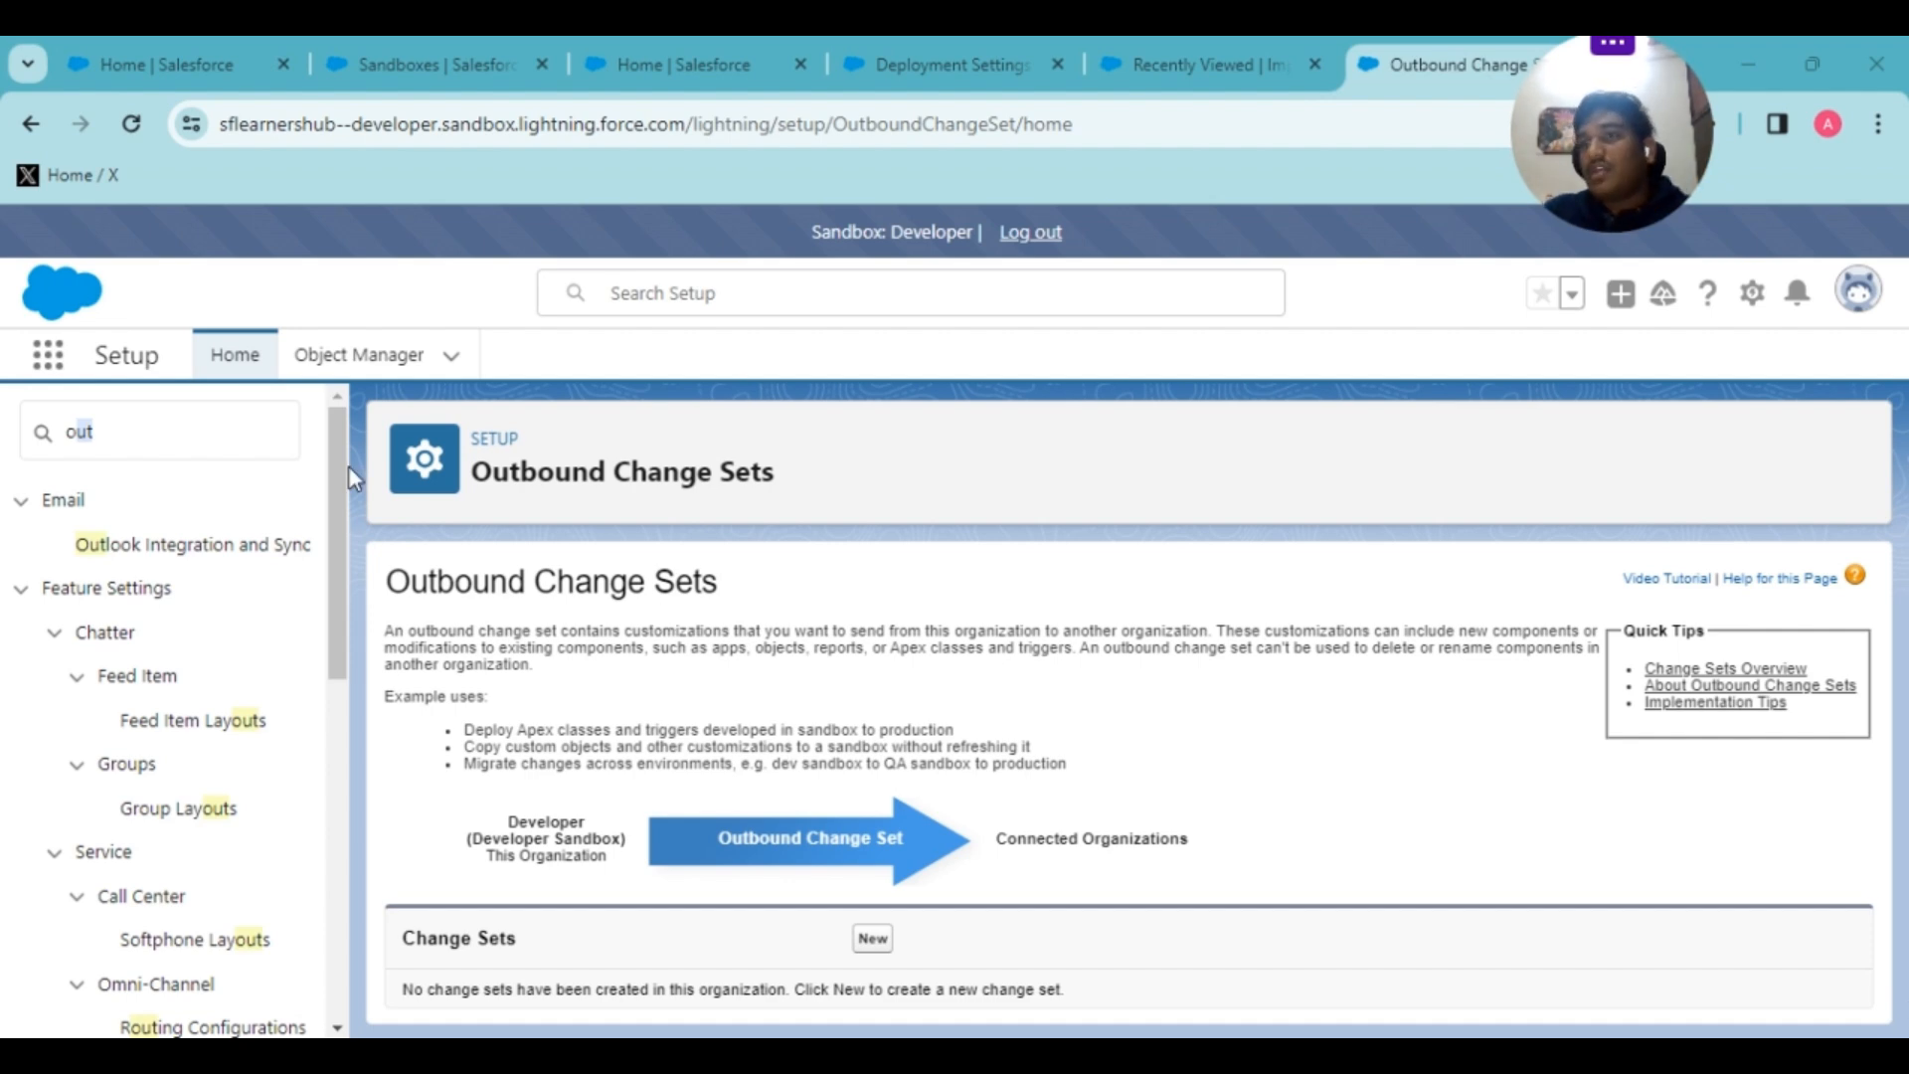
- Search Setup for "Change" and open the Outbound Change Sets page
{"action": "left_click", "coordinate": [202, 423]}
{"action": "left_click_drag", "start_coordinate": [214, 421], "coordinate": [42, 402]}
{"action": "type", "text": "c"}
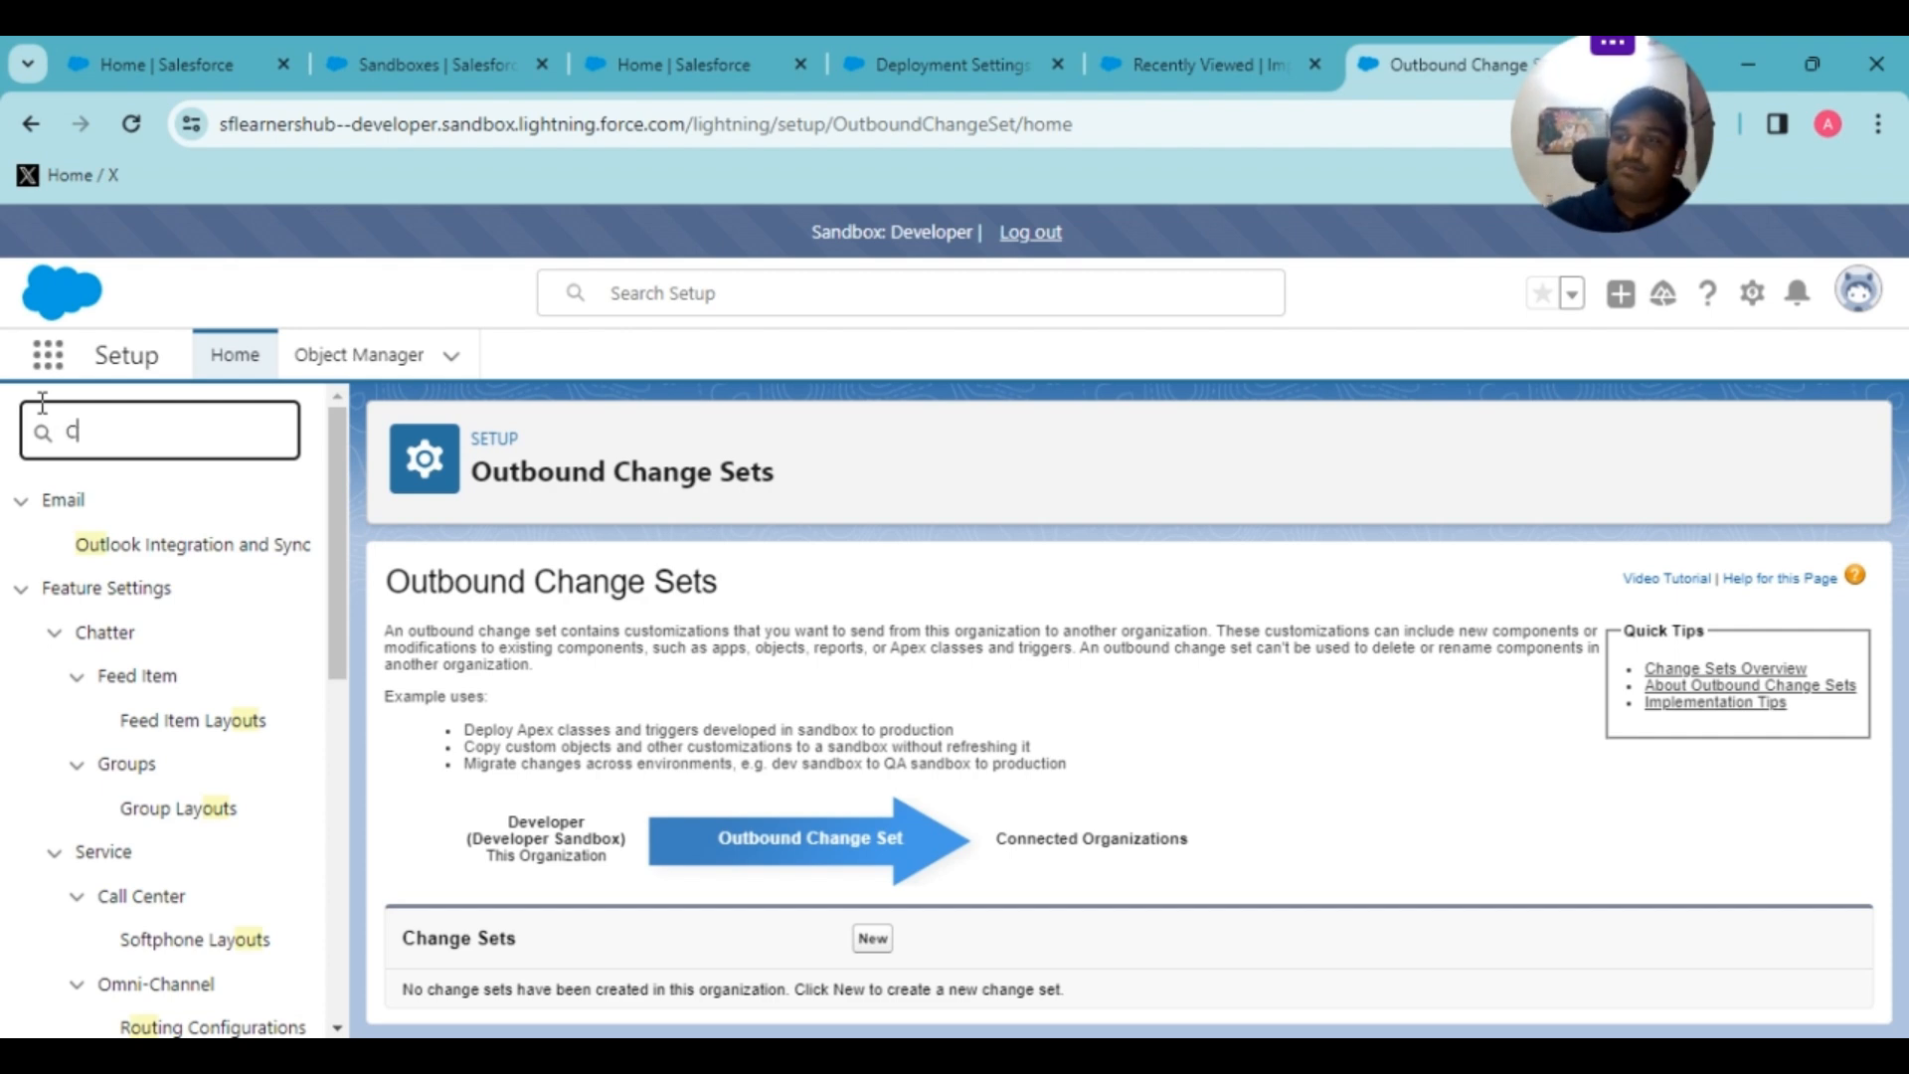
{"action": "type", "text": "hange"}
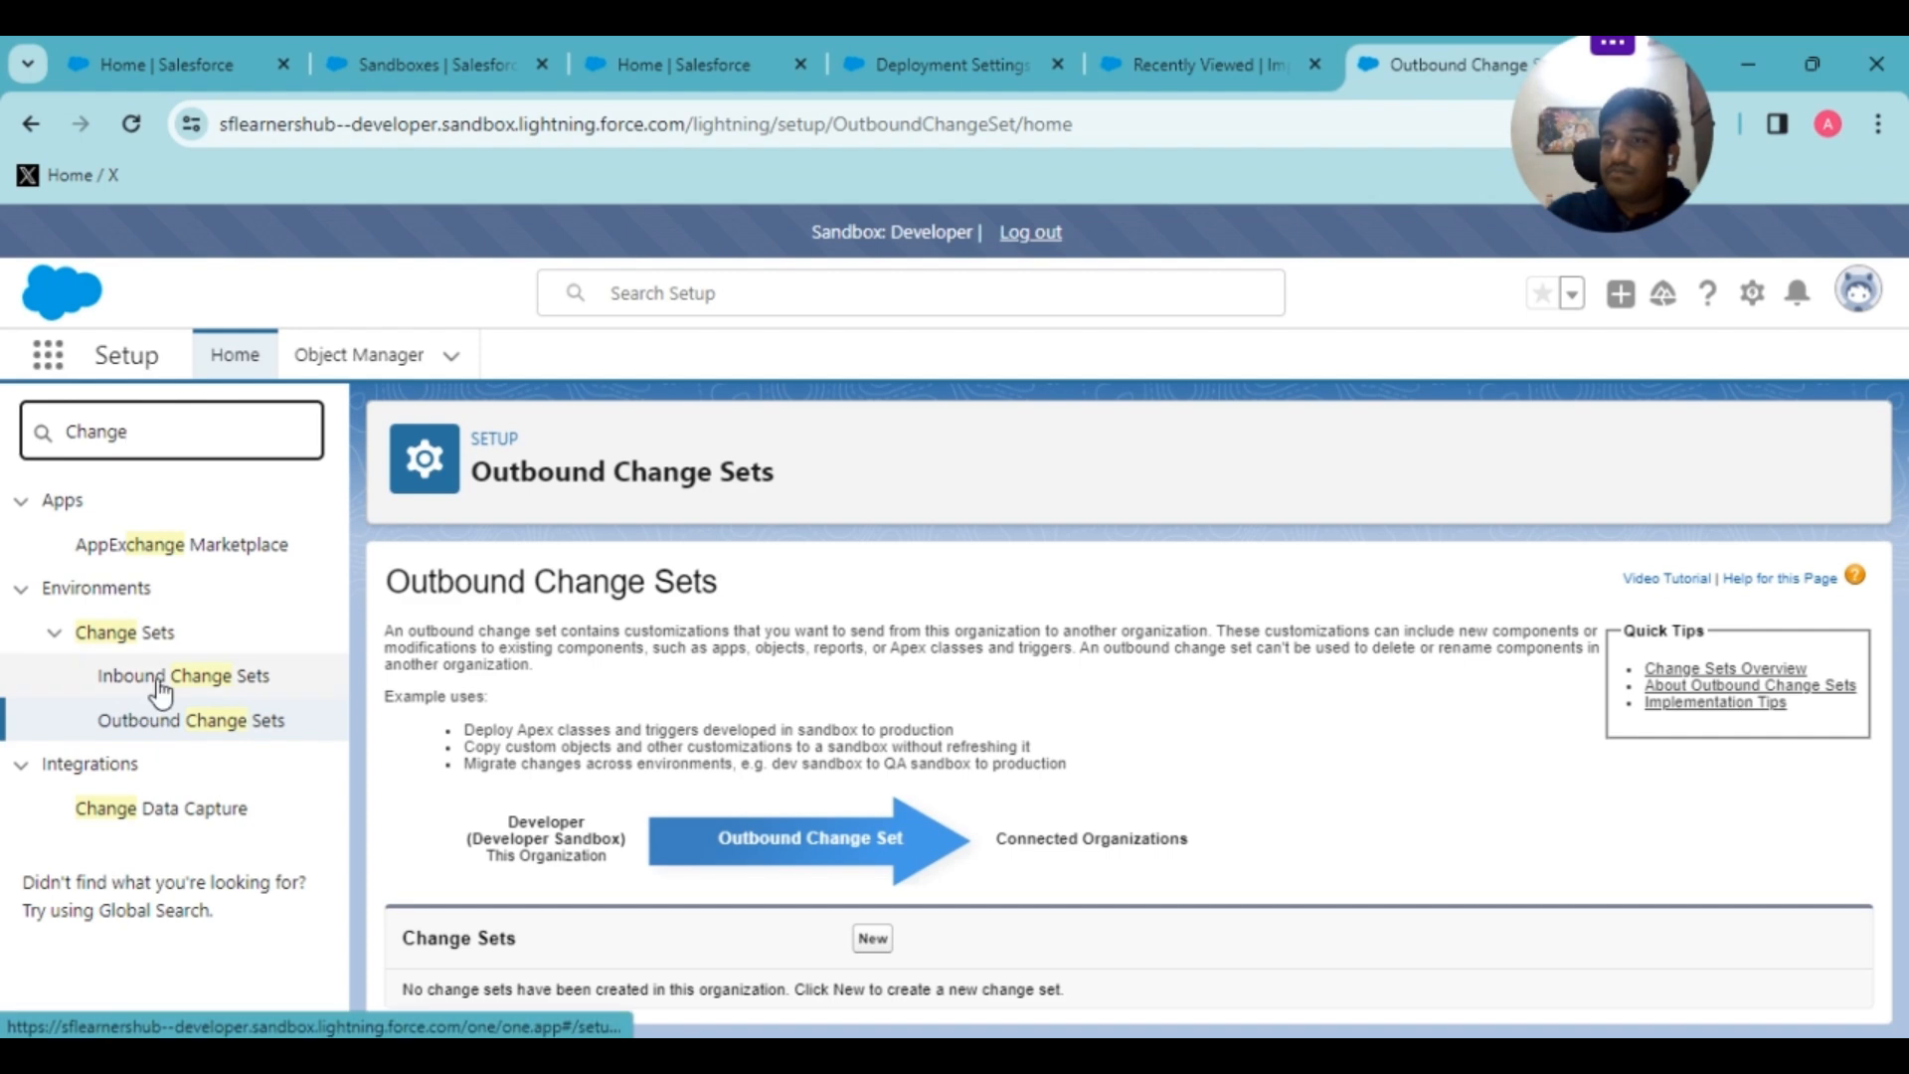
{"action": "left_click", "coordinate": [159, 729]}
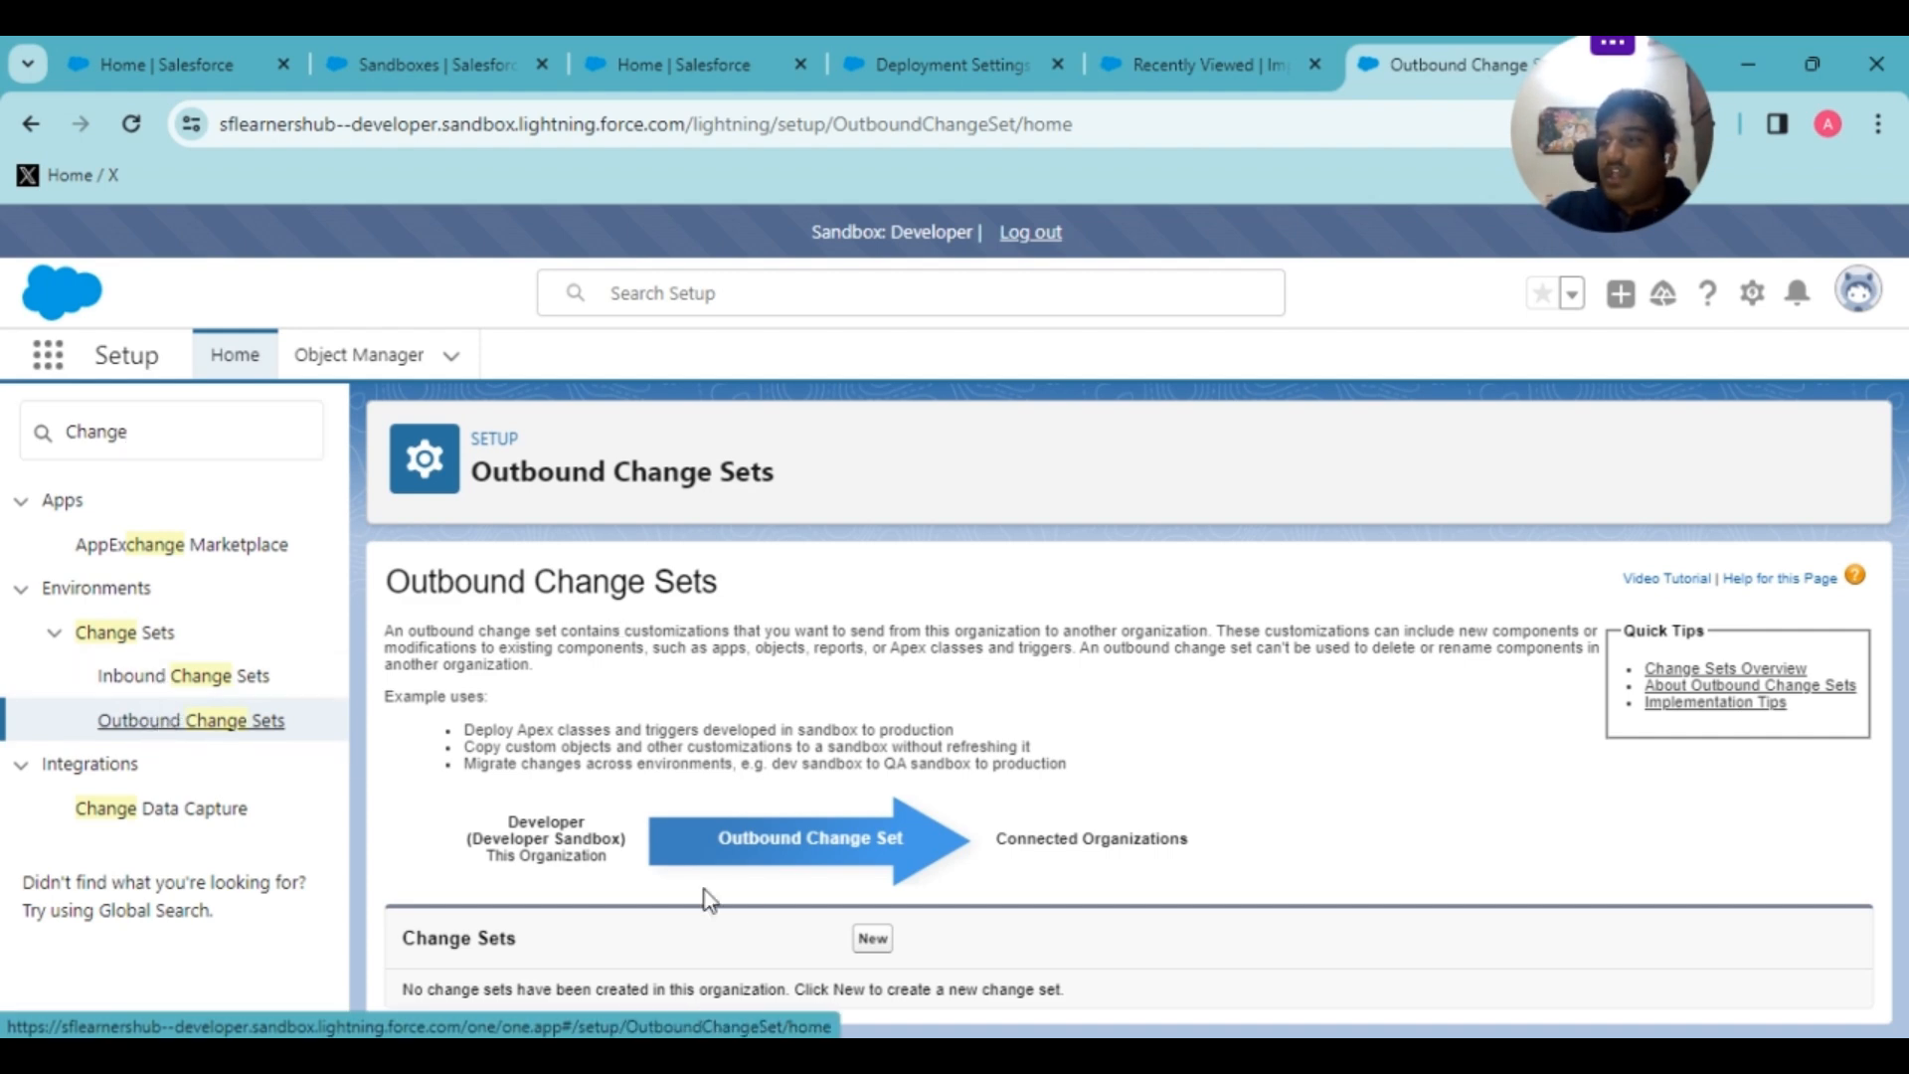
- Start a new outbound change set and name it "Deploy Some Field on the Custom Object"
{"action": "left_click", "coordinate": [873, 941]}
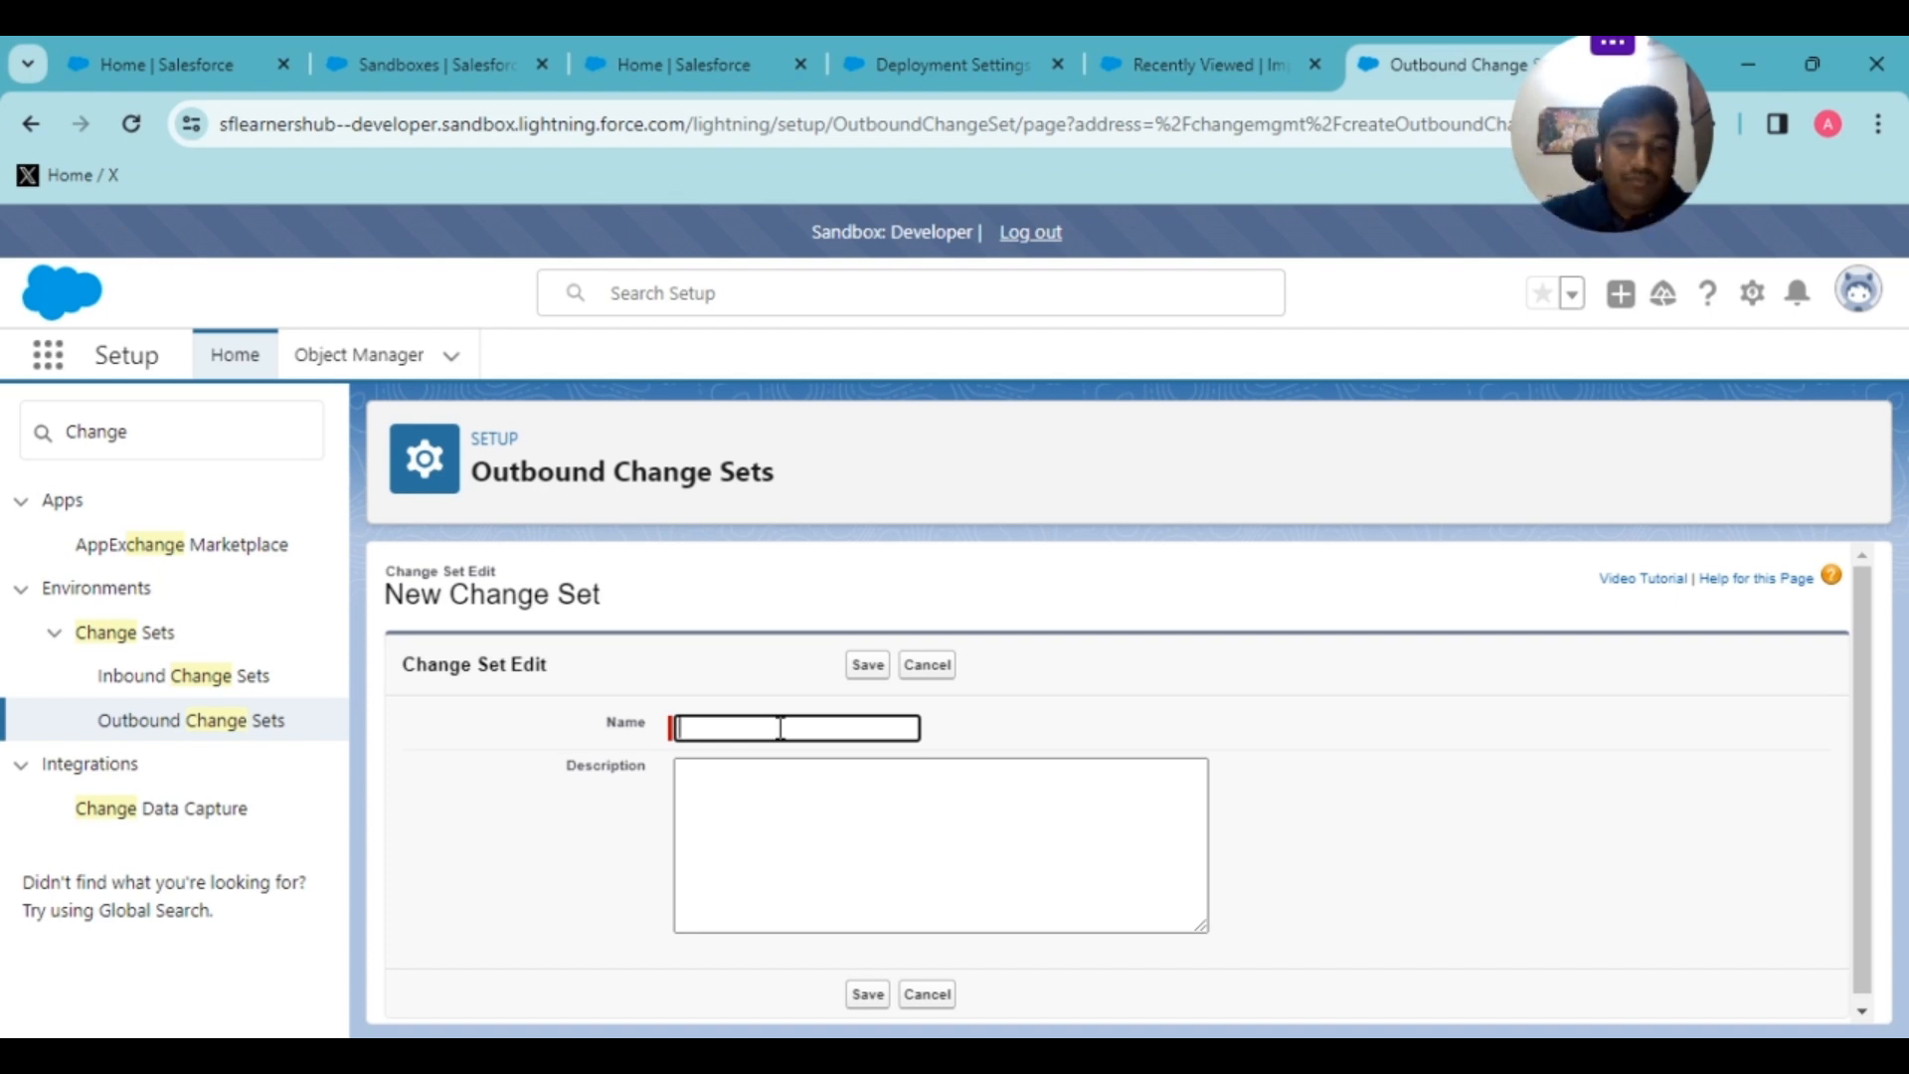
{"action": "type", "text": "Deploy "}
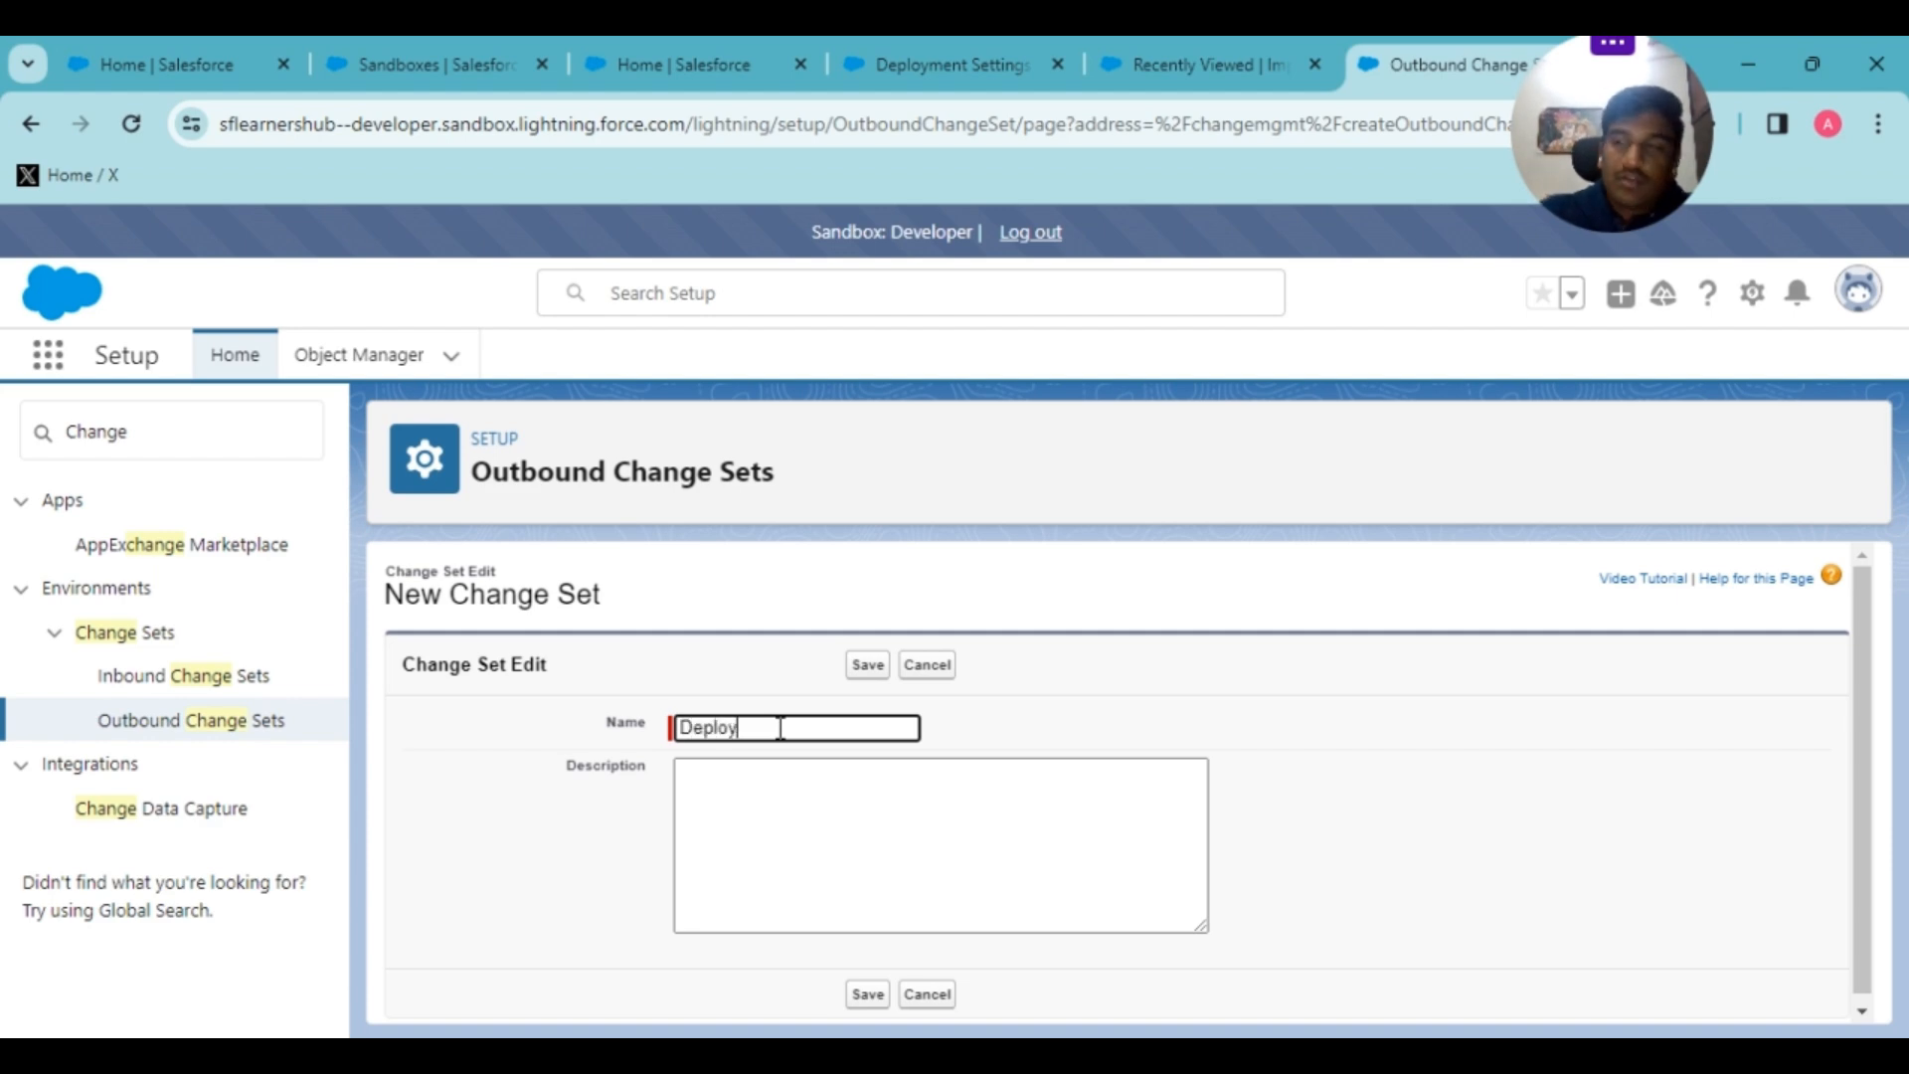
{"action": "type", "text": "Some Field "}
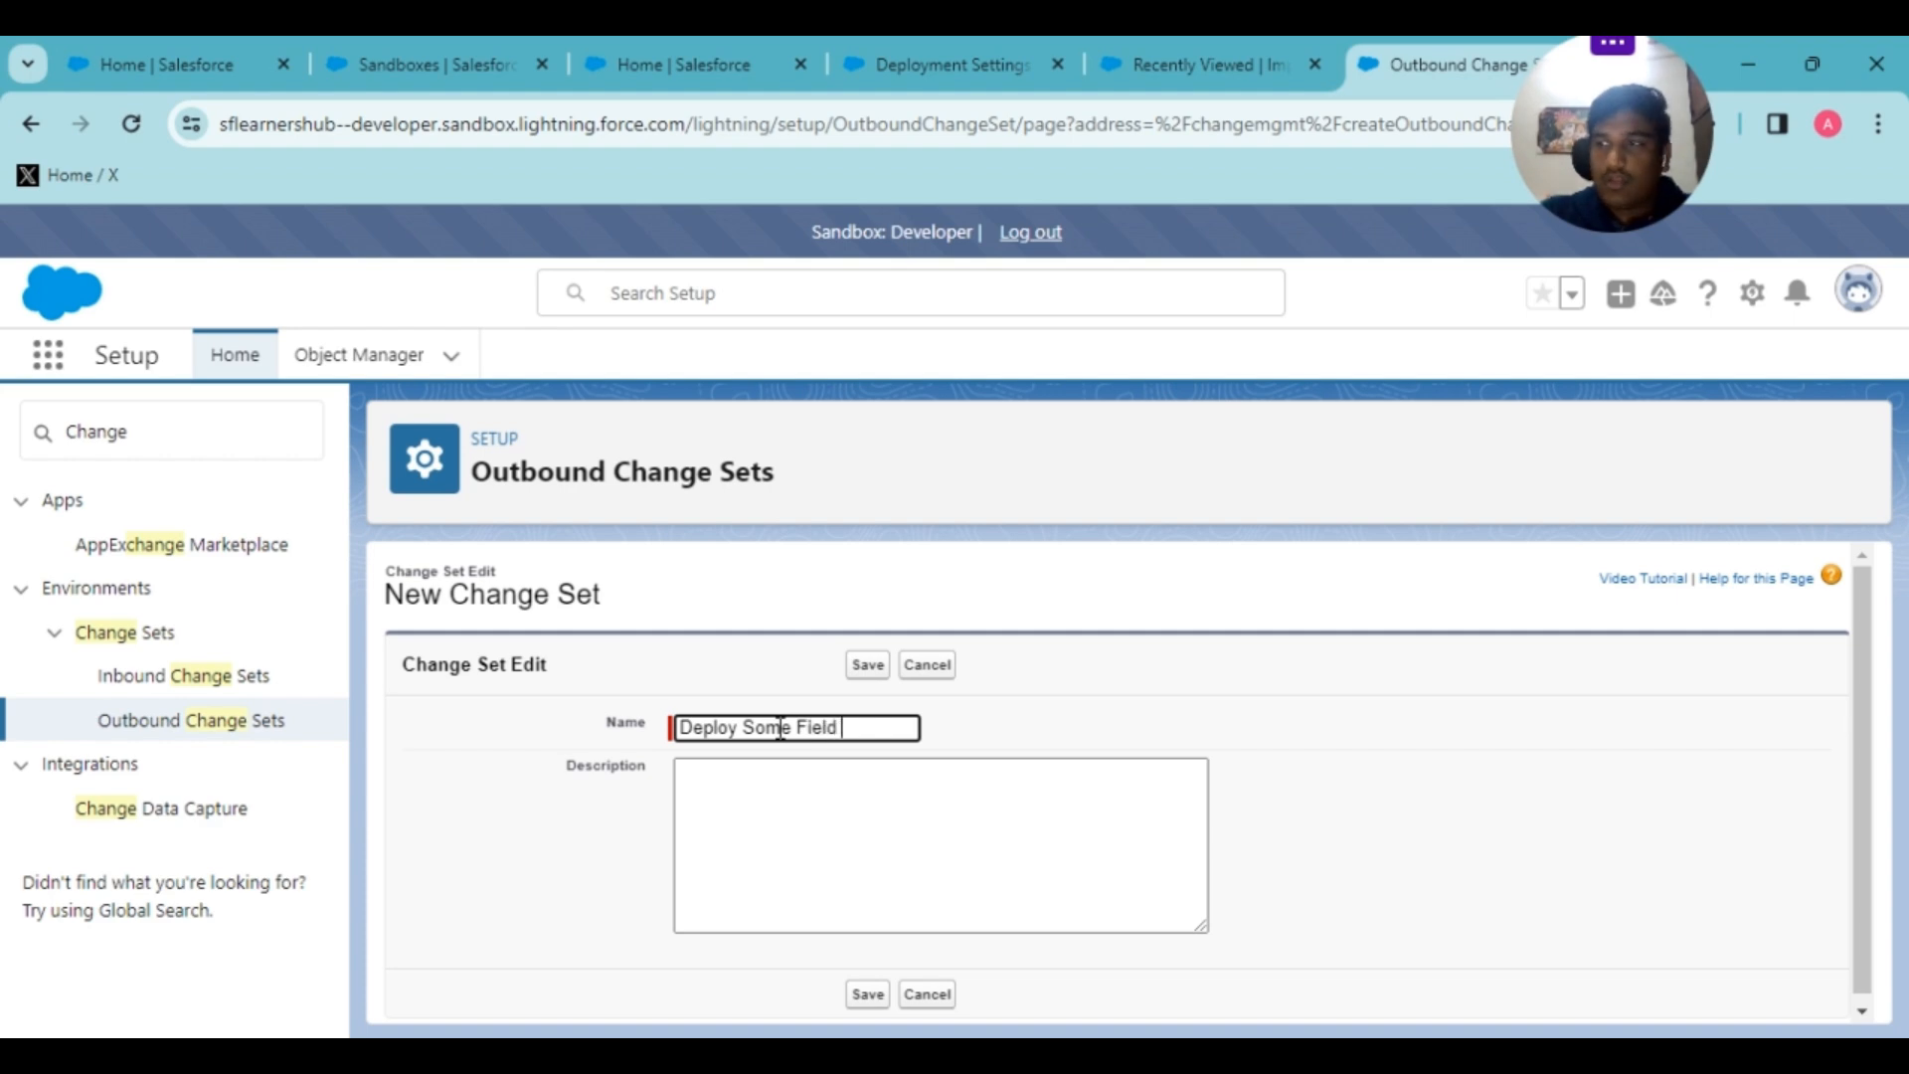
{"action": "type", "text": "on the"}
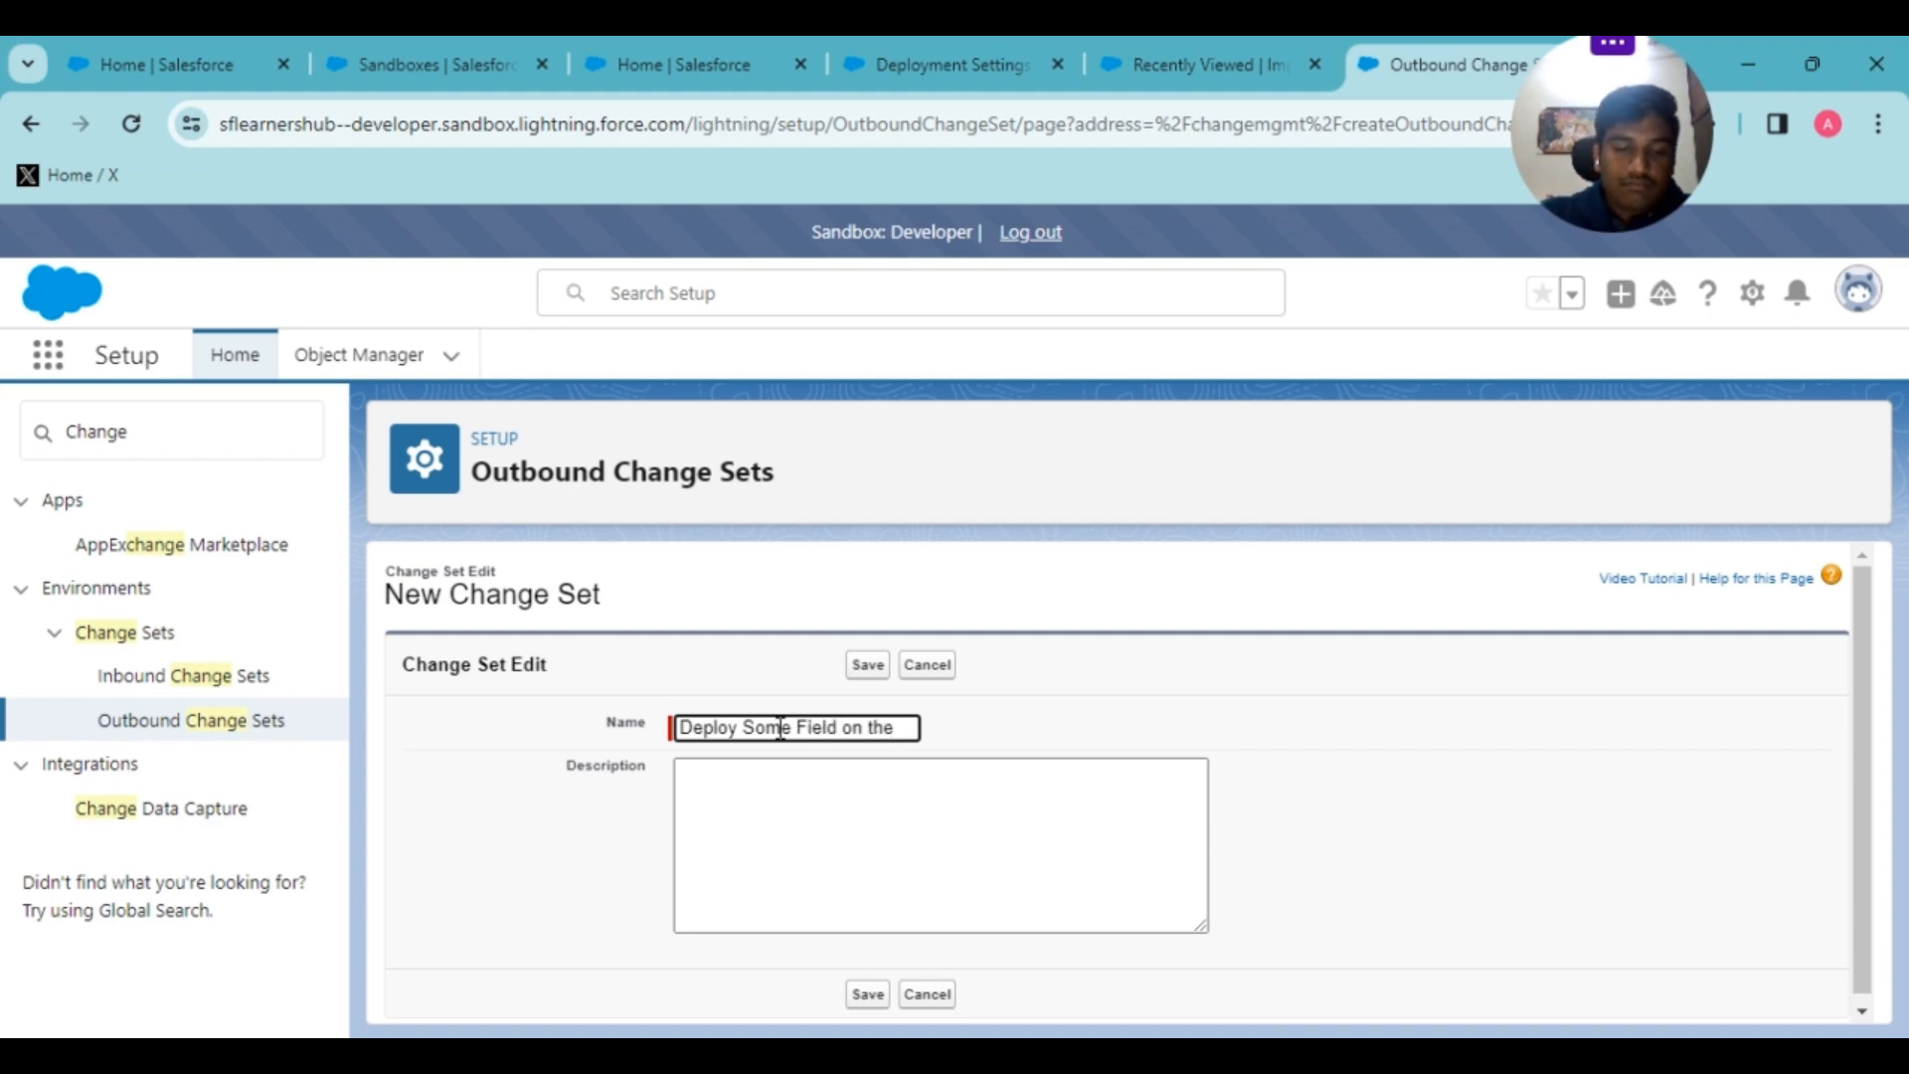
{"action": "type", "text": "Custo"}
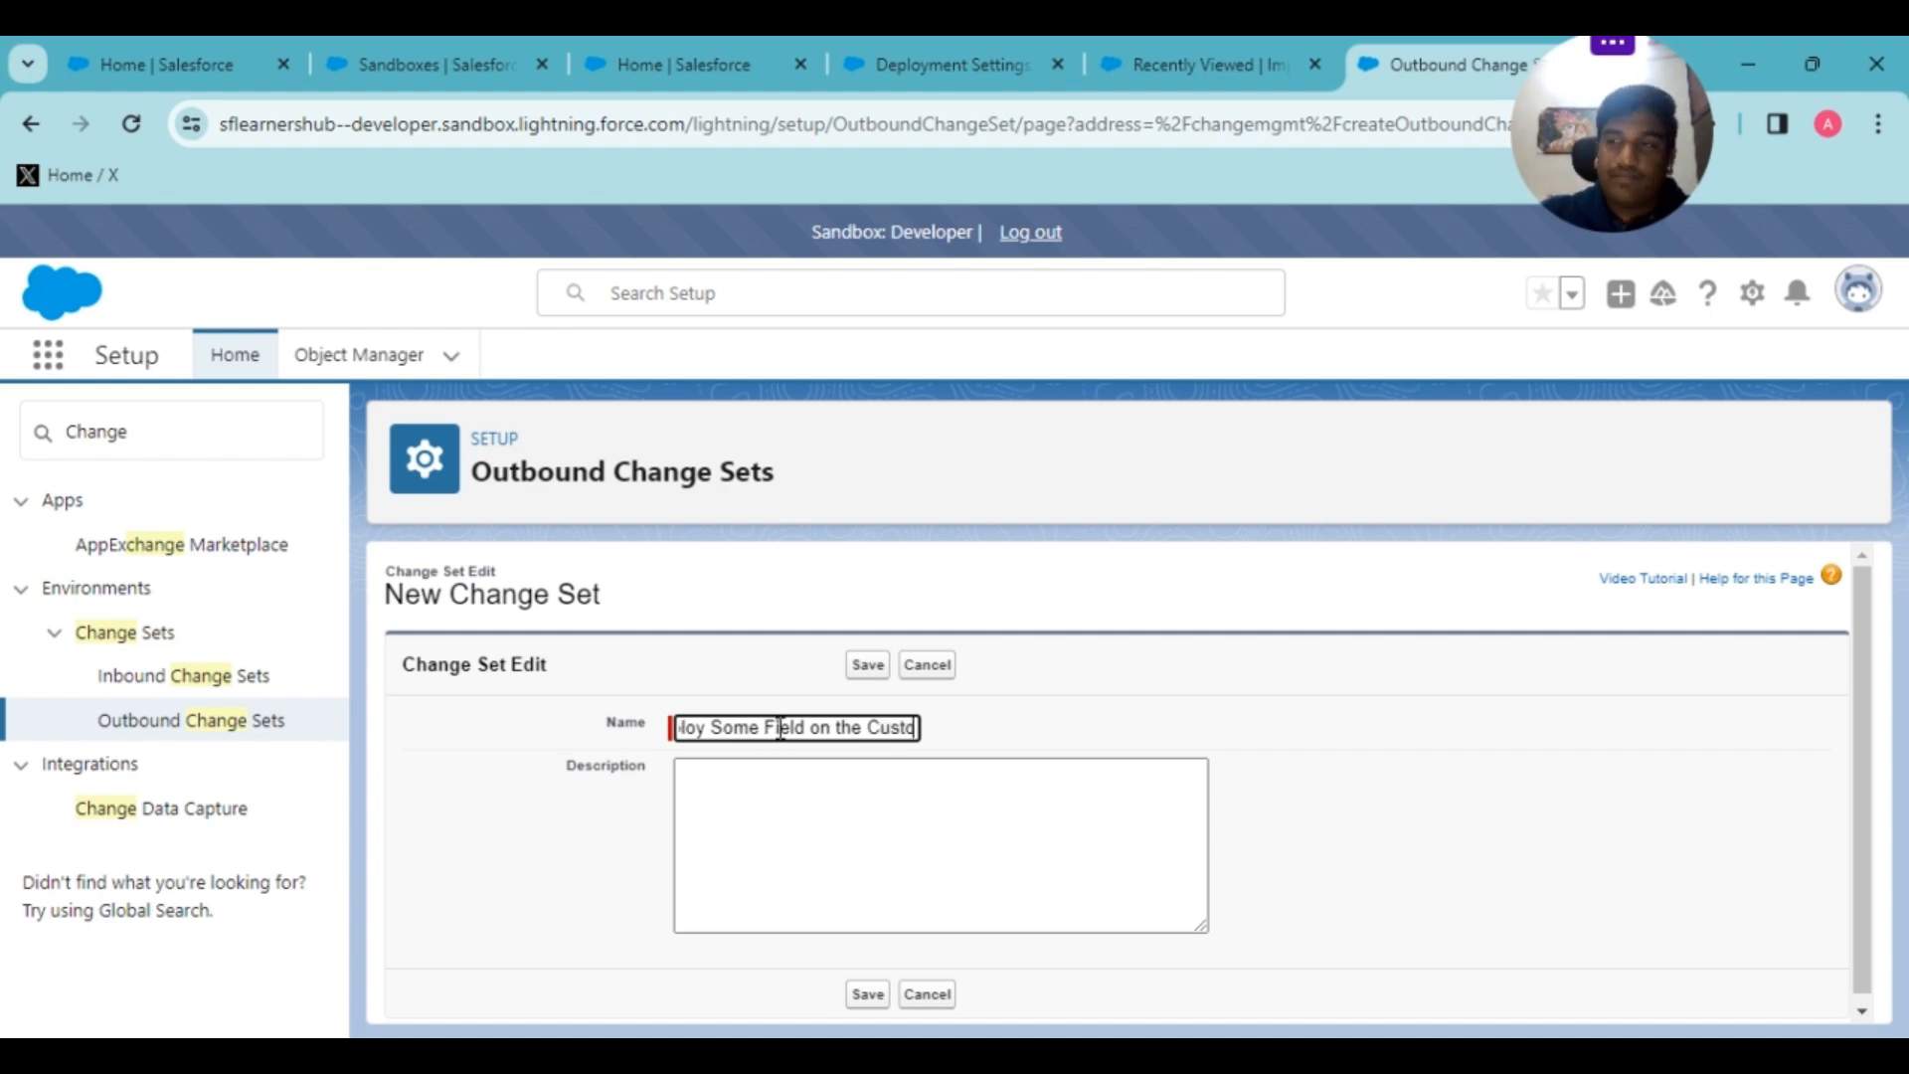
{"action": "type", "text": "m Object"}
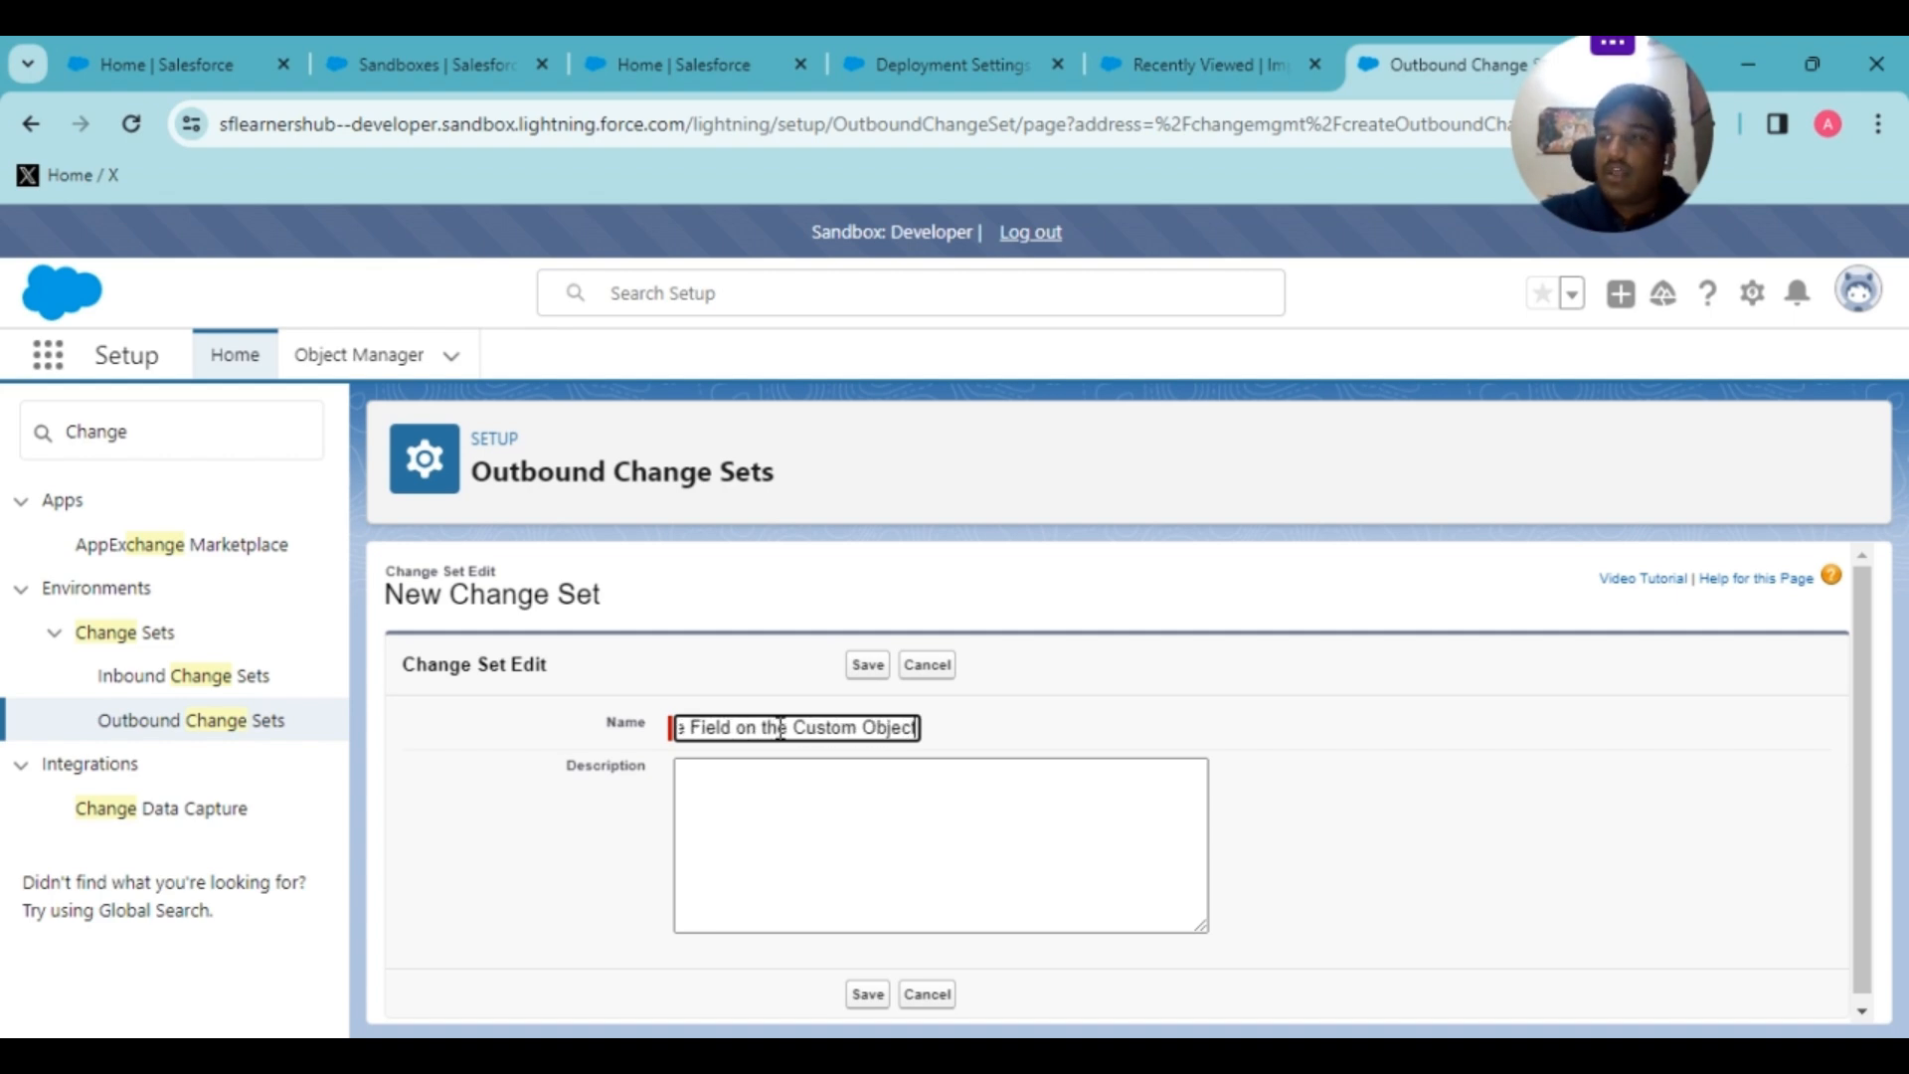
- Begin the change set's description with "there is a custom that is food App and in this app we are"
{"action": "left_click", "coordinate": [765, 834]}
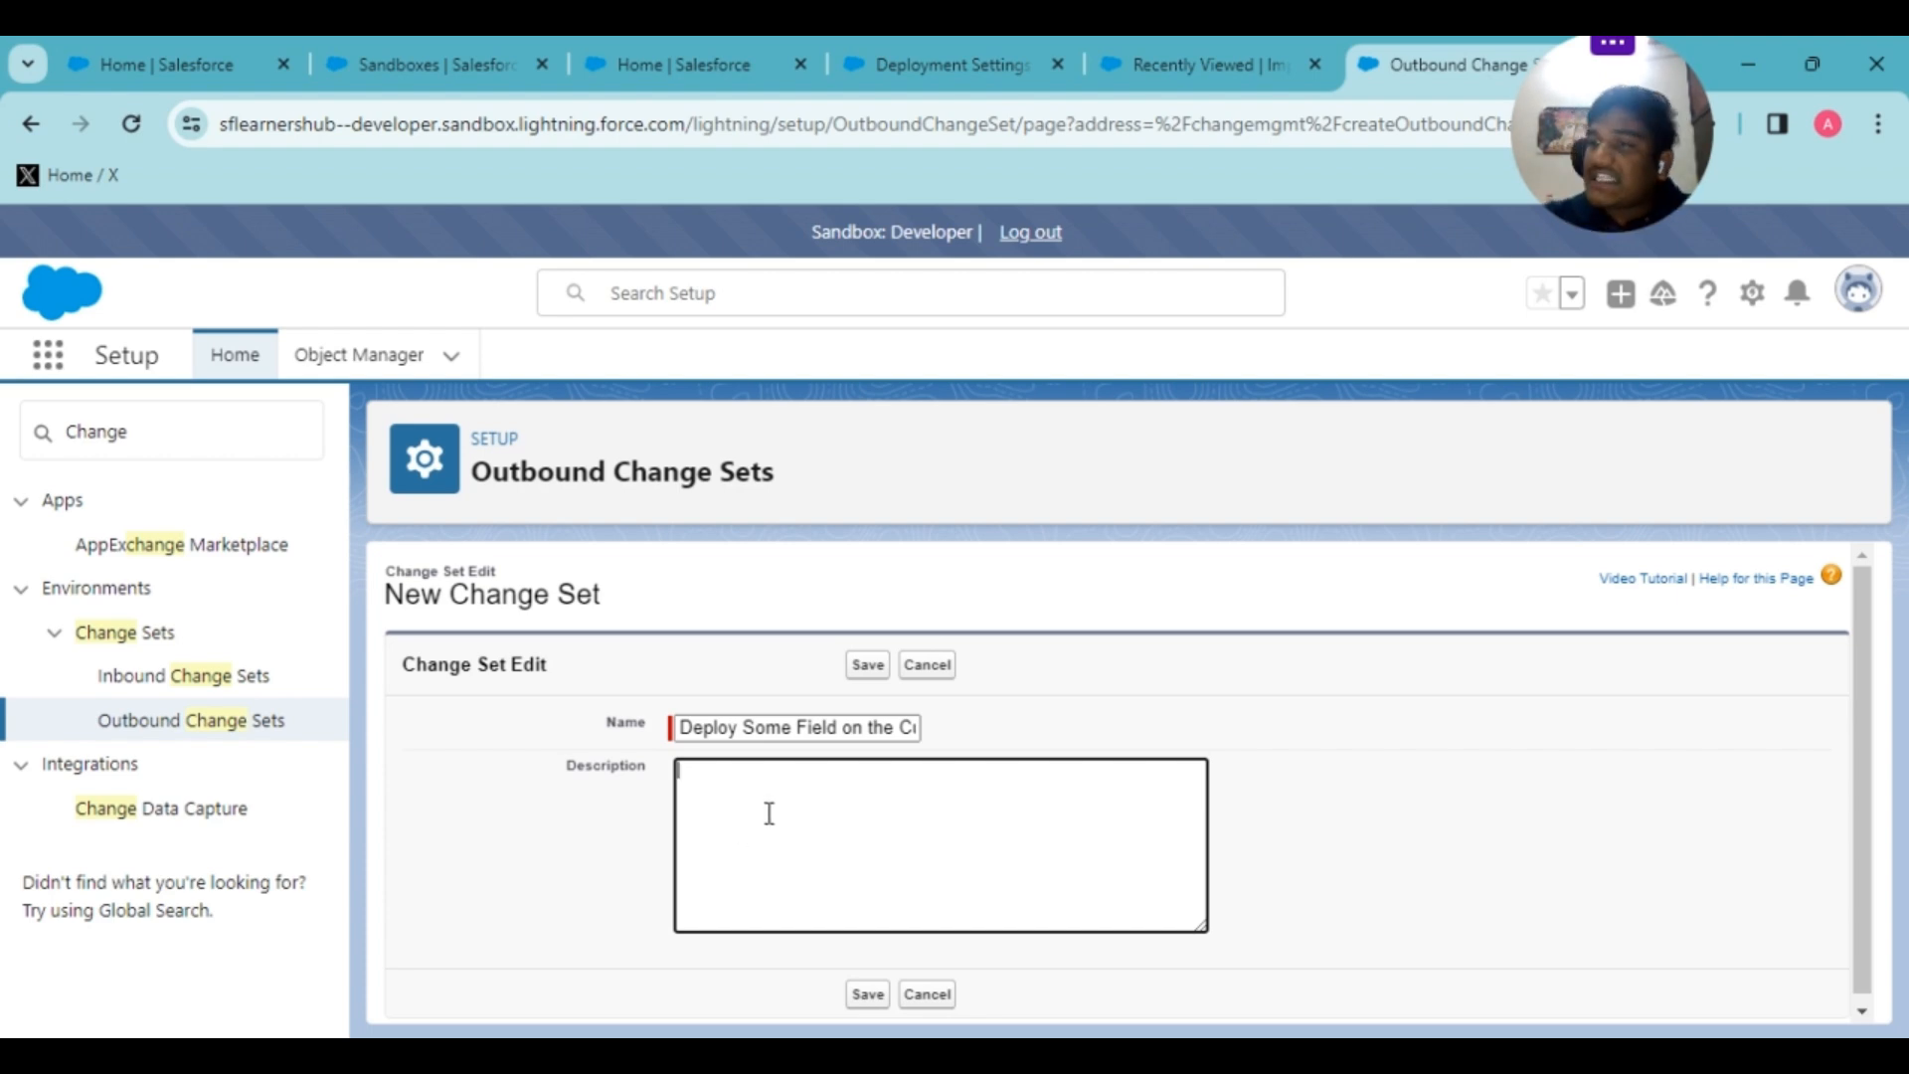
{"action": "type", "text": "there is"}
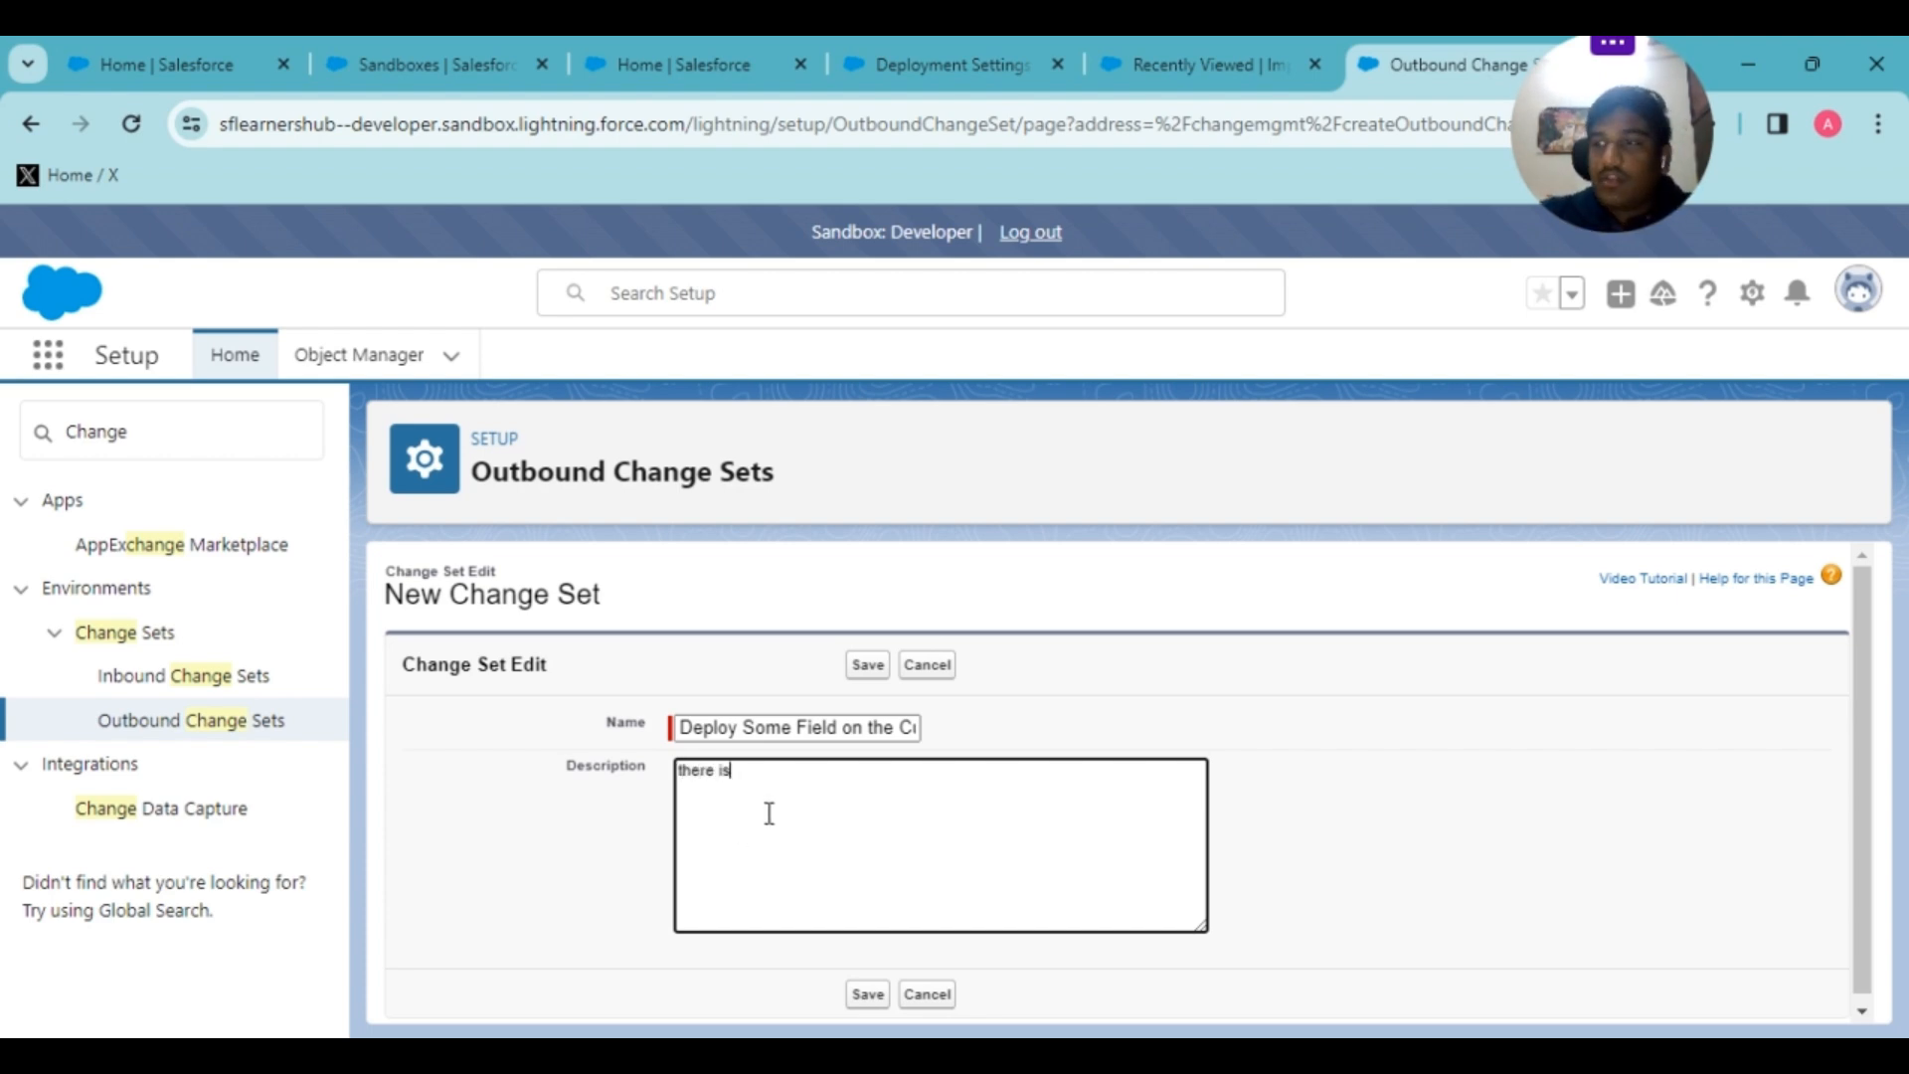
{"action": "type", "text": " a custom"}
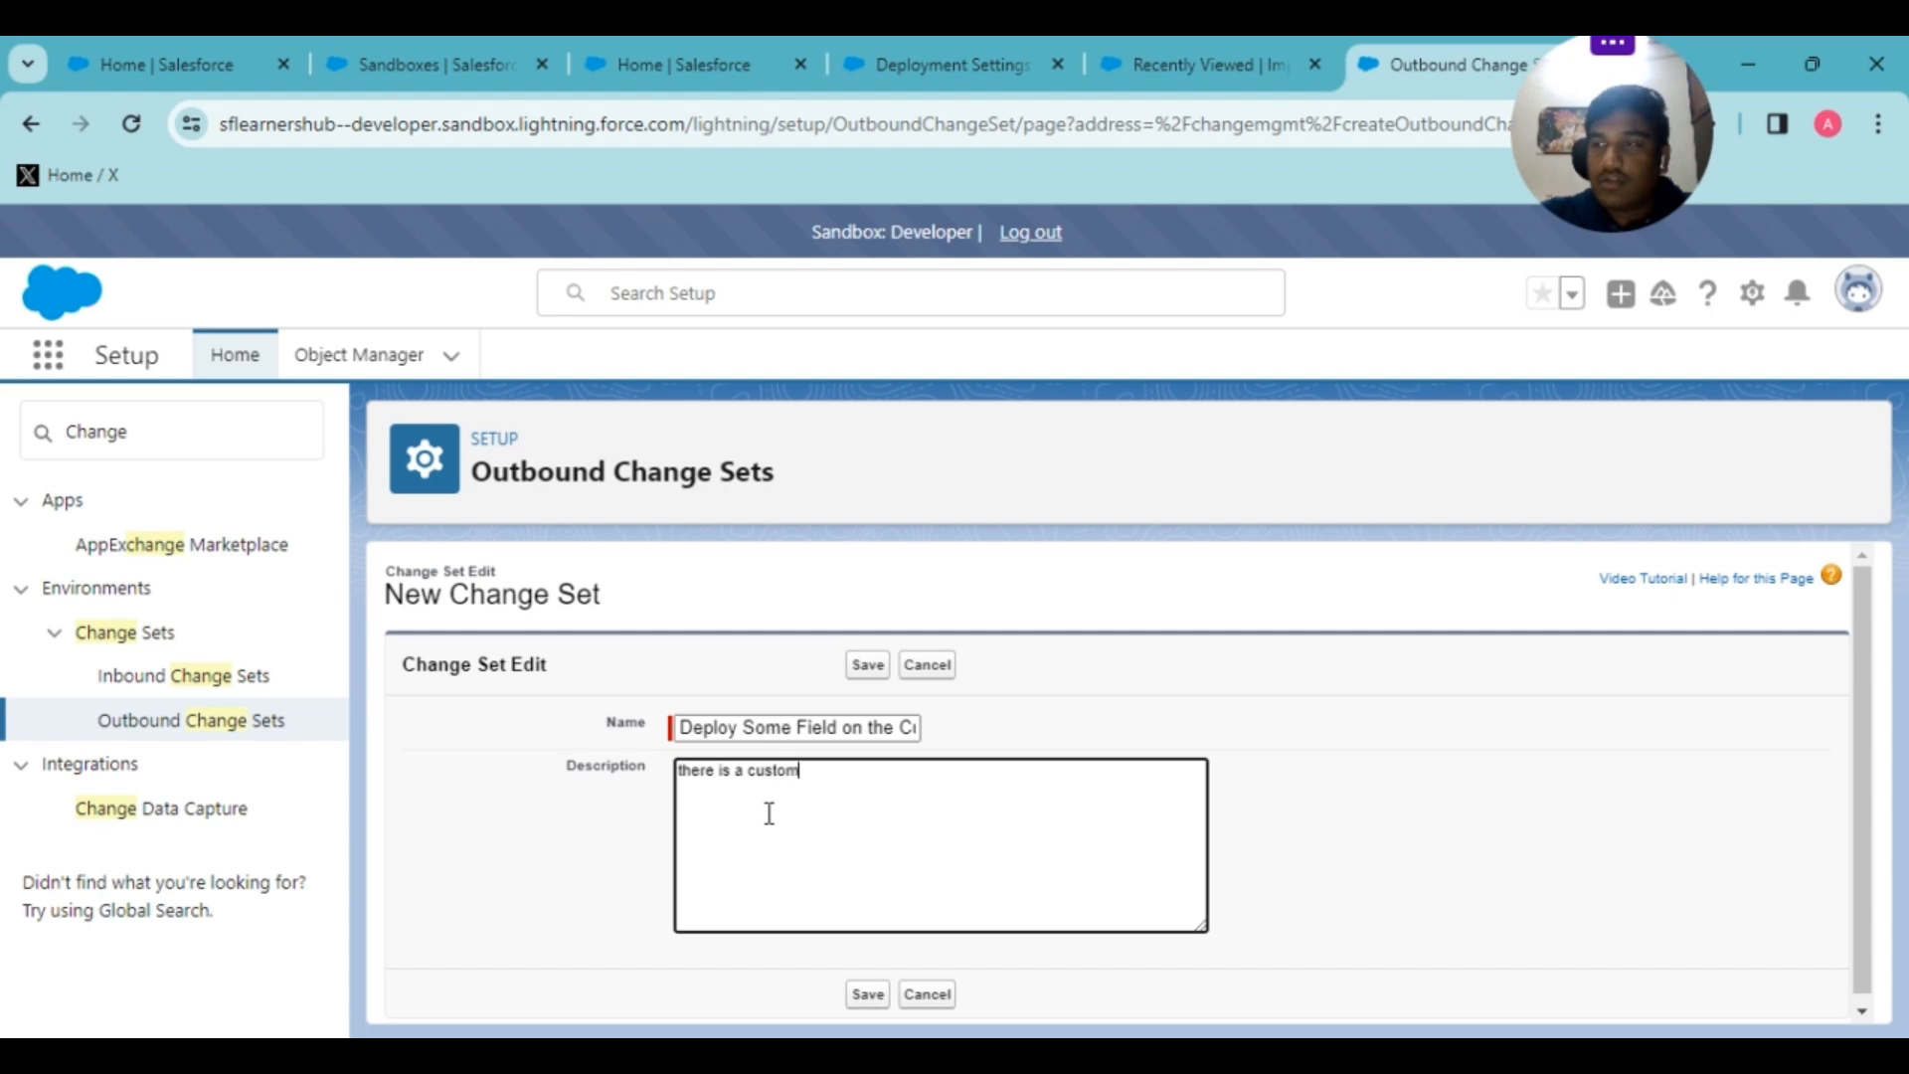
{"action": "type", "text": " that "}
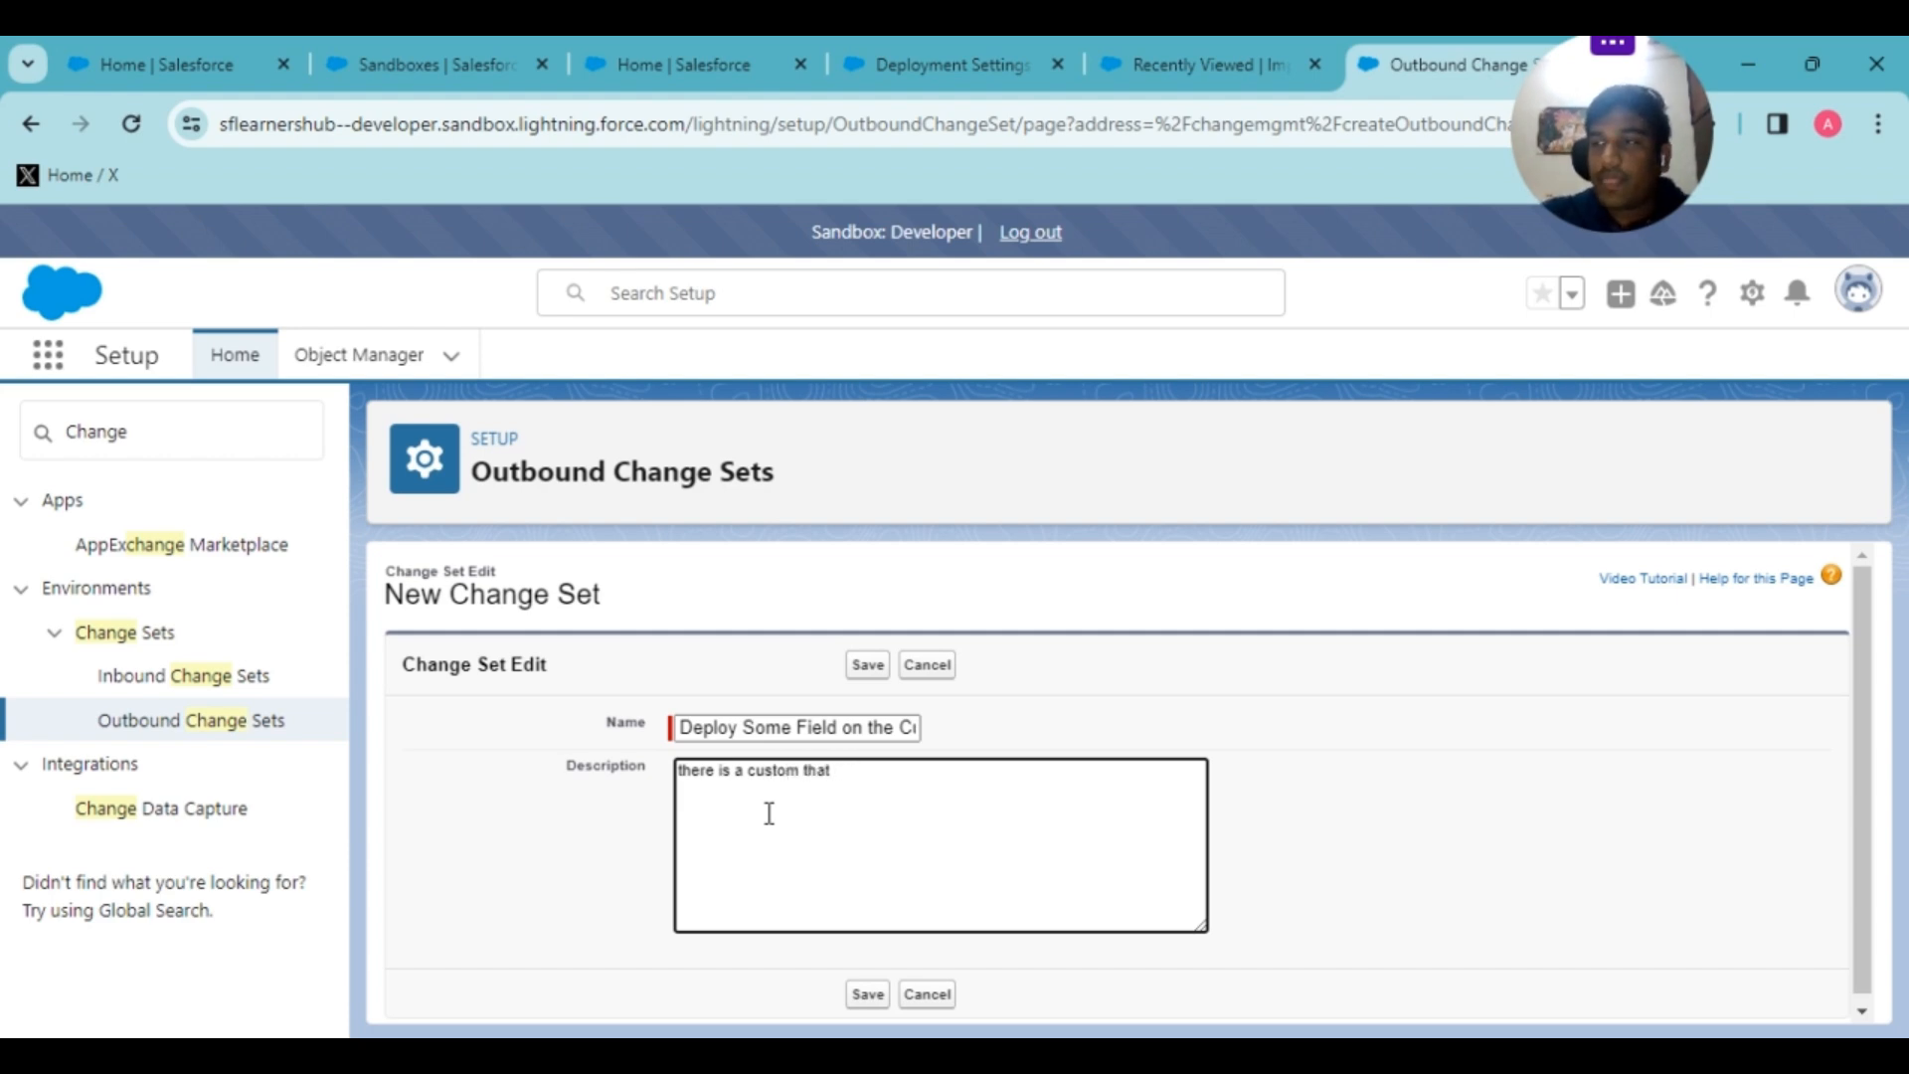
{"action": "type", "text": "is "}
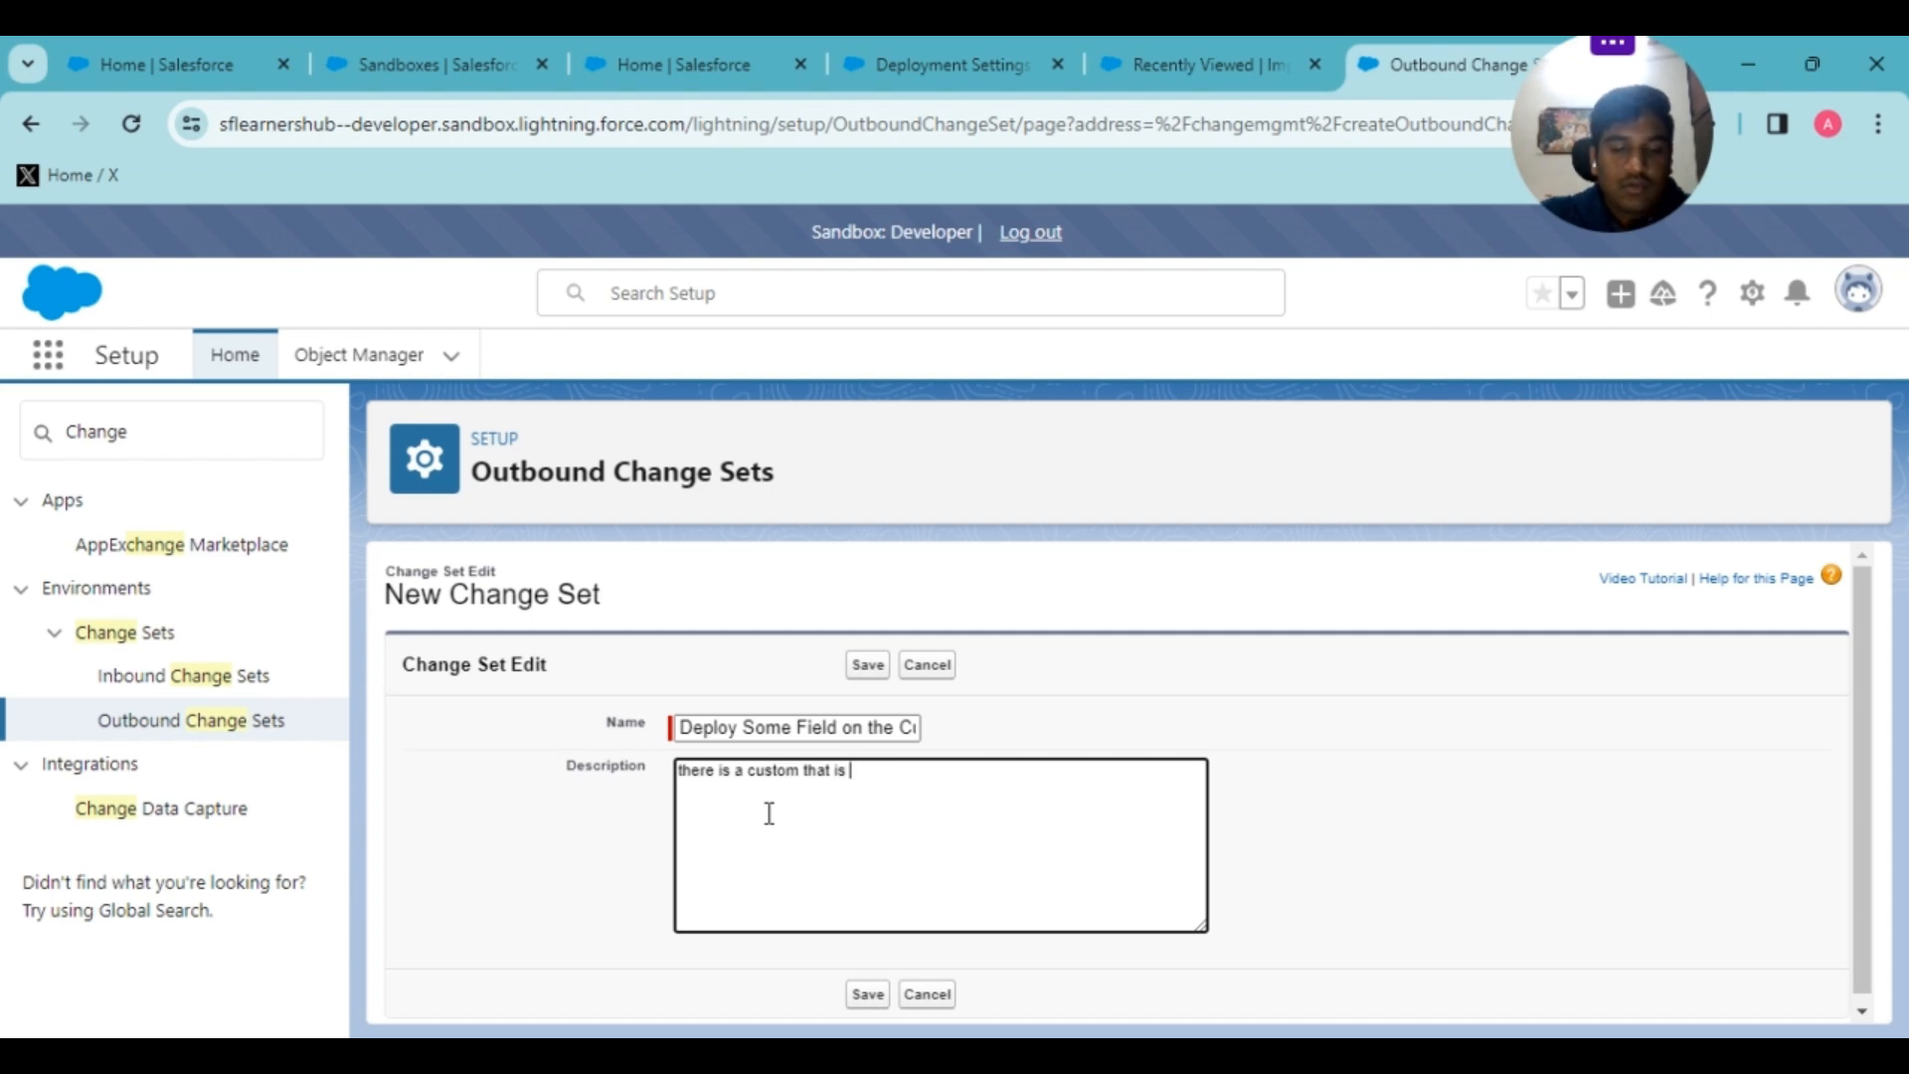
{"action": "type", "text": "pic"}
{"action": "type", "text": "t"}
{"action": "key", "text": "BackSpace"}
{"action": "key", "text": "BackSpace"}
{"action": "key", "text": "BackSpace"}
{"action": "key", "text": "BackSpace"}
{"action": "type", "text": "food str"}
{"action": "key", "text": "BackSpace"}
{"action": "key", "text": "BackSpace"}
{"action": "key", "text": "BackSpace"}
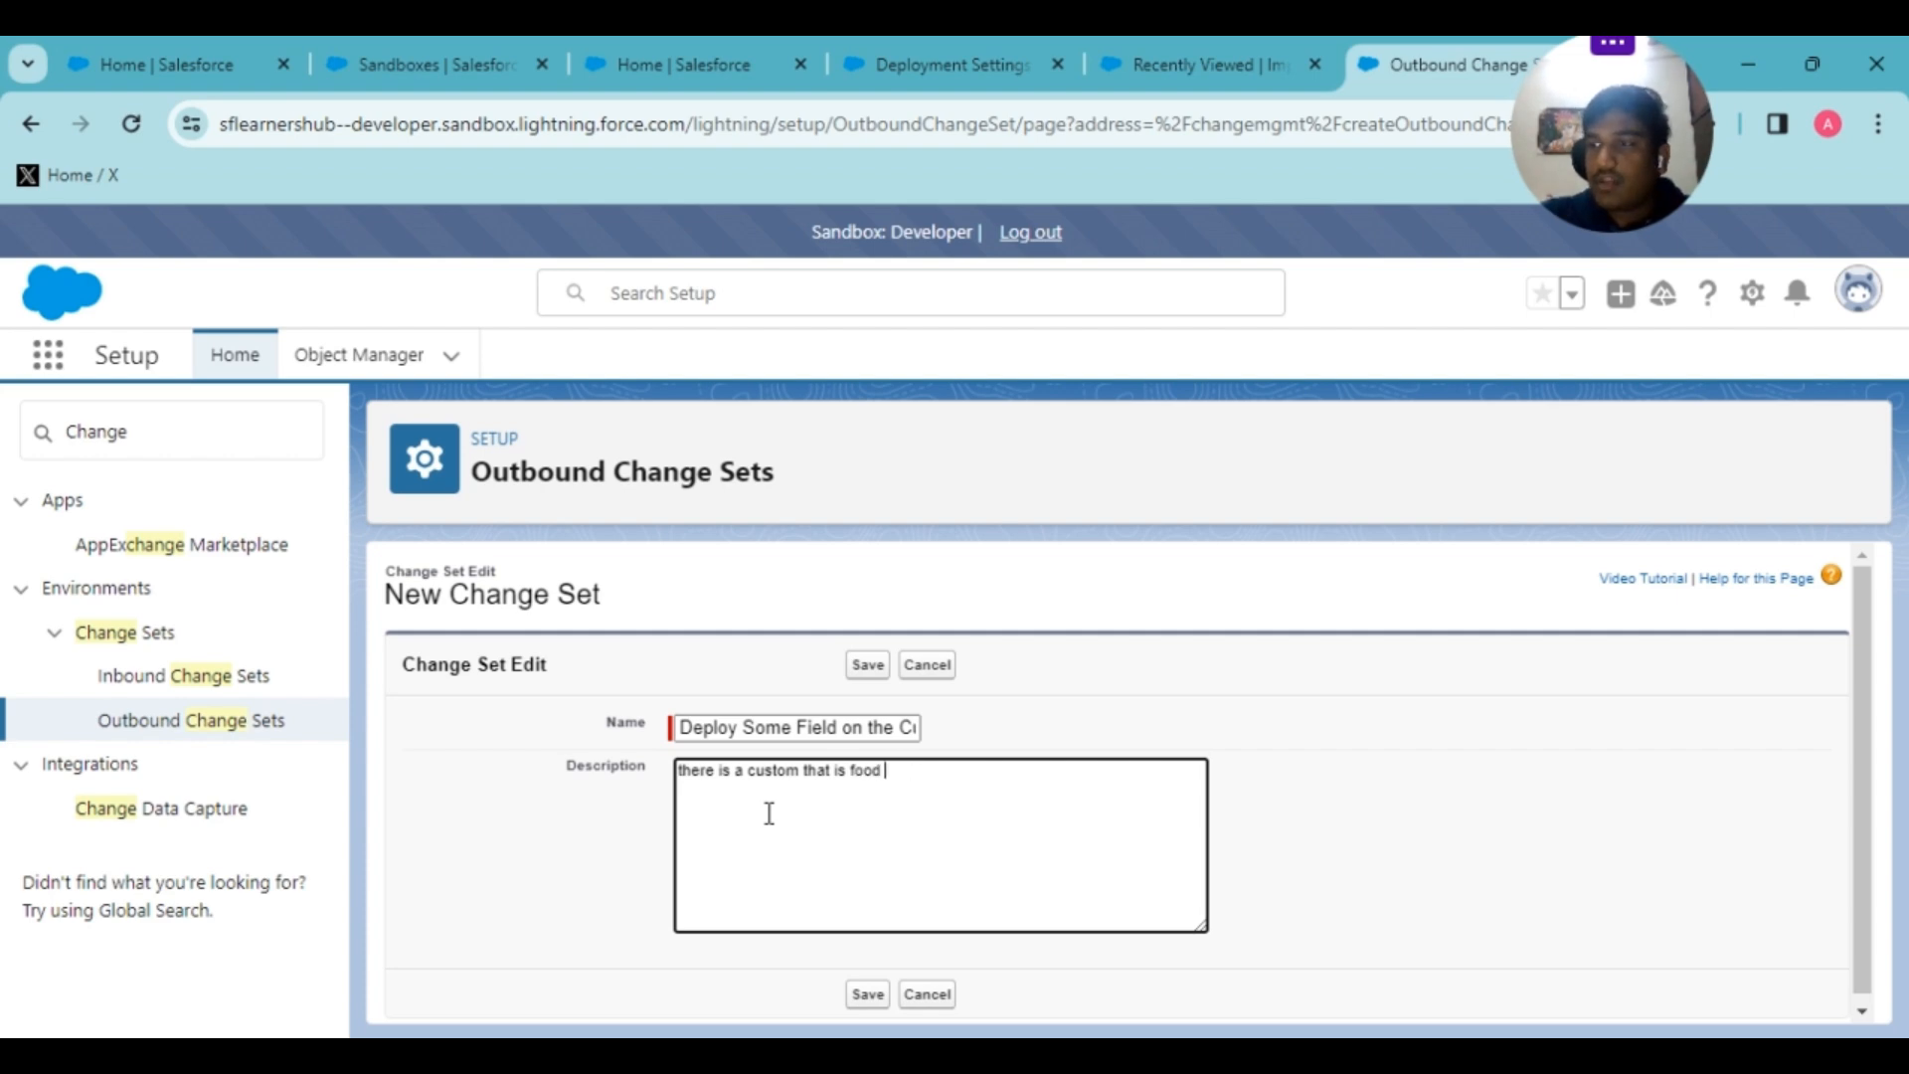
{"action": "type", "text": "App and "}
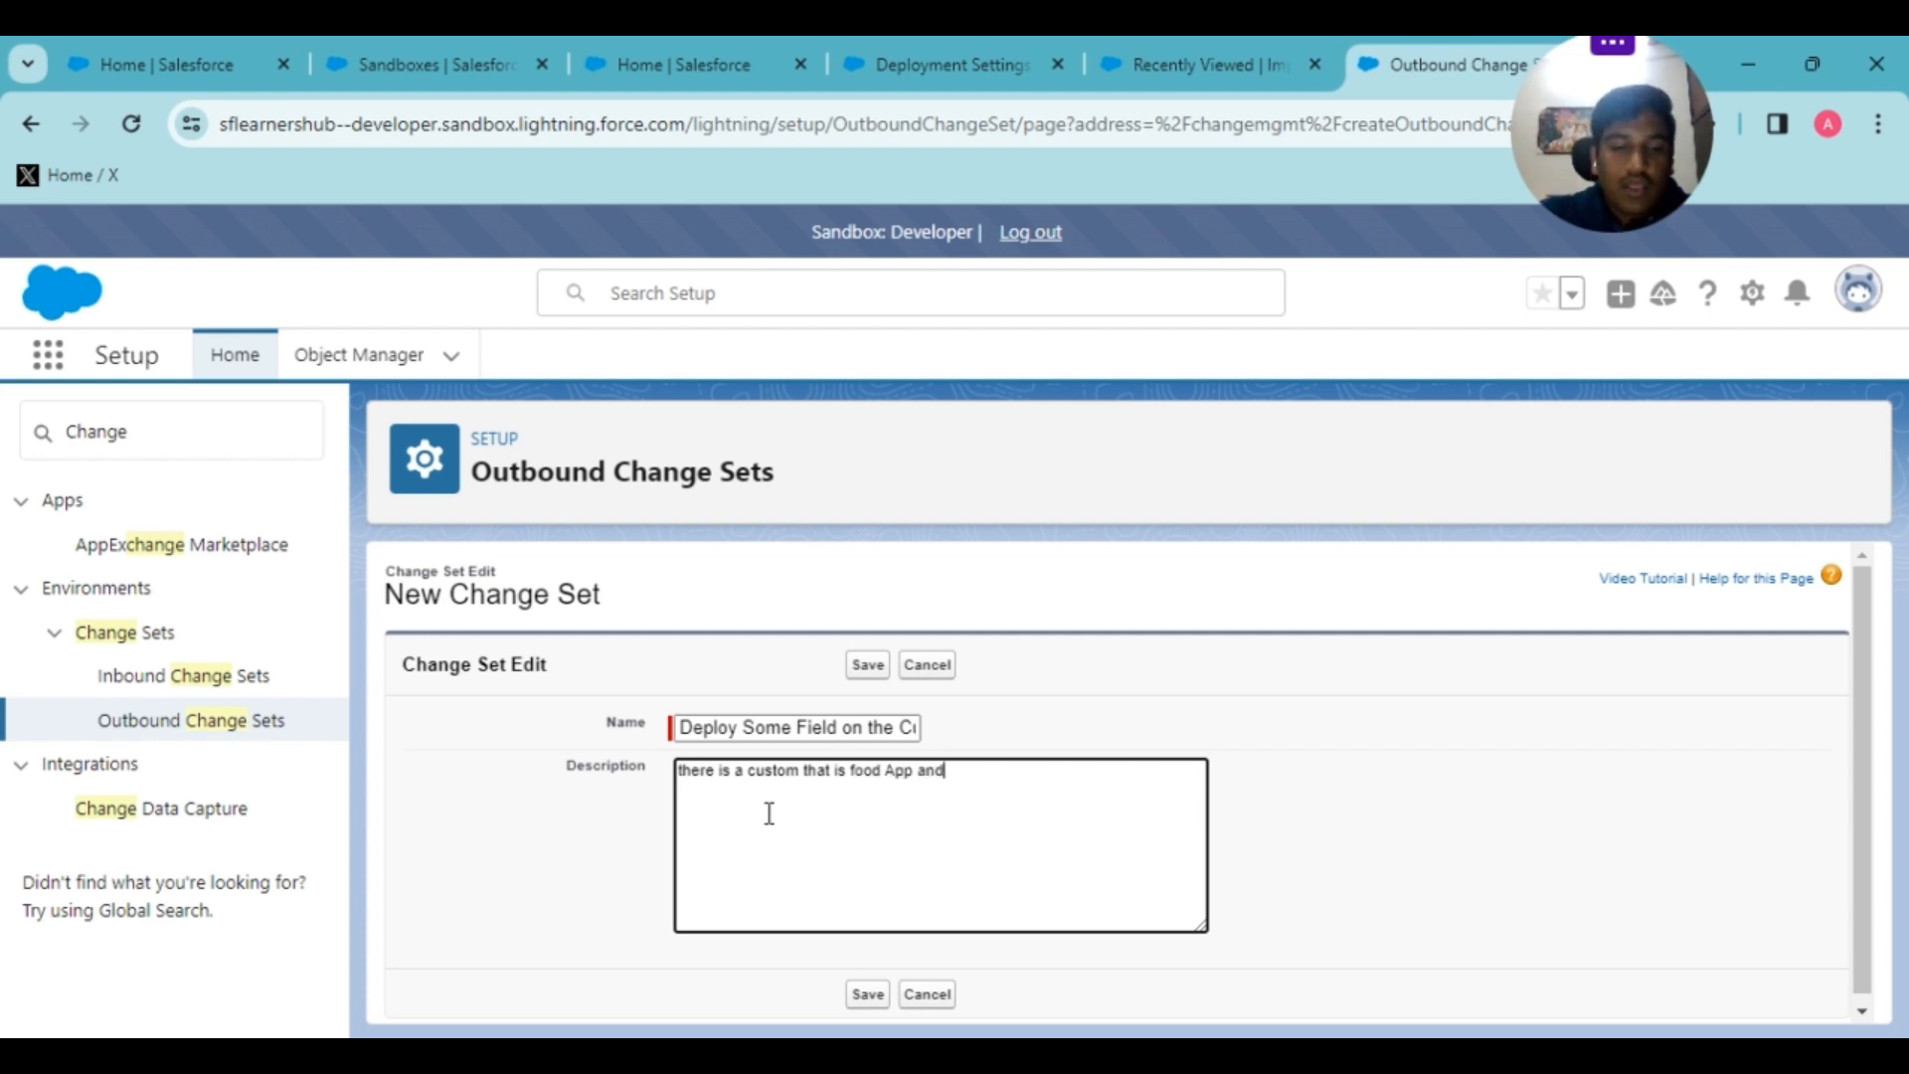
{"action": "type", "text": "in this "}
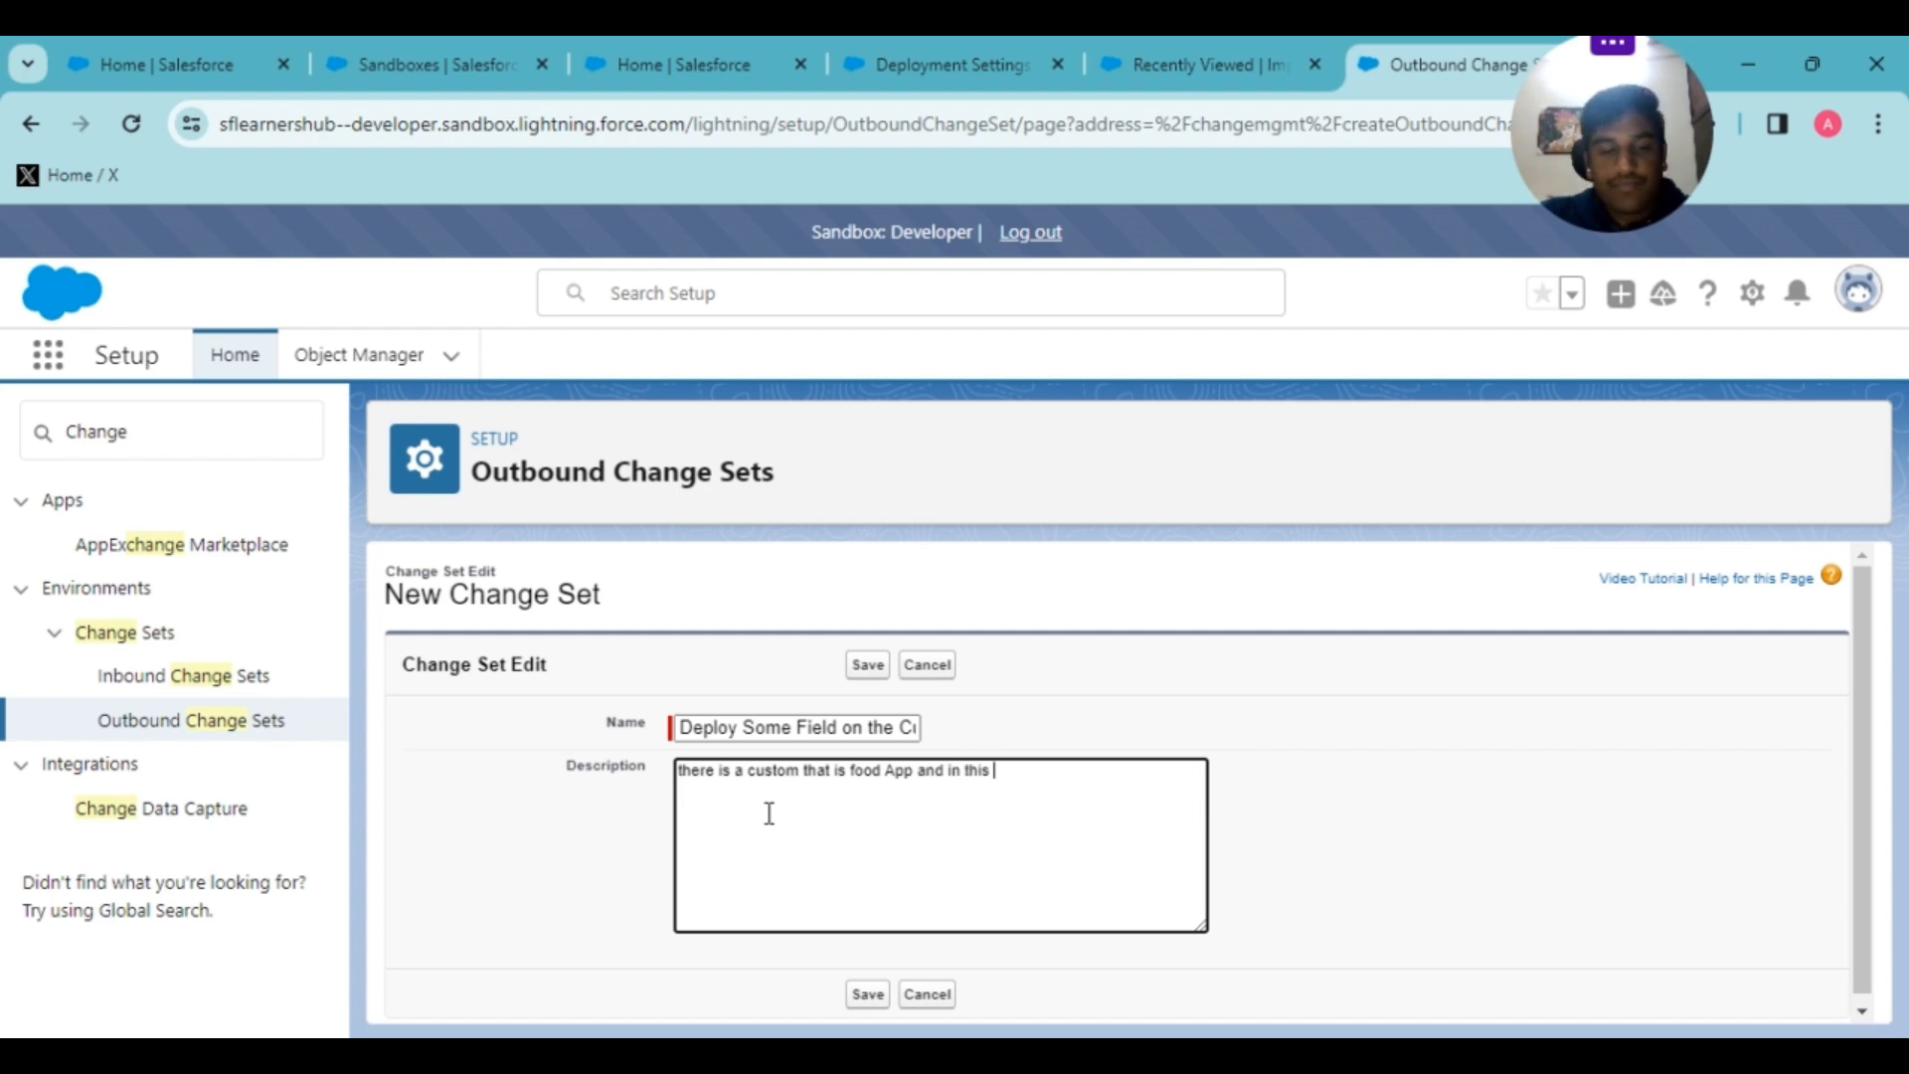
{"action": "type", "text": "app we are "}
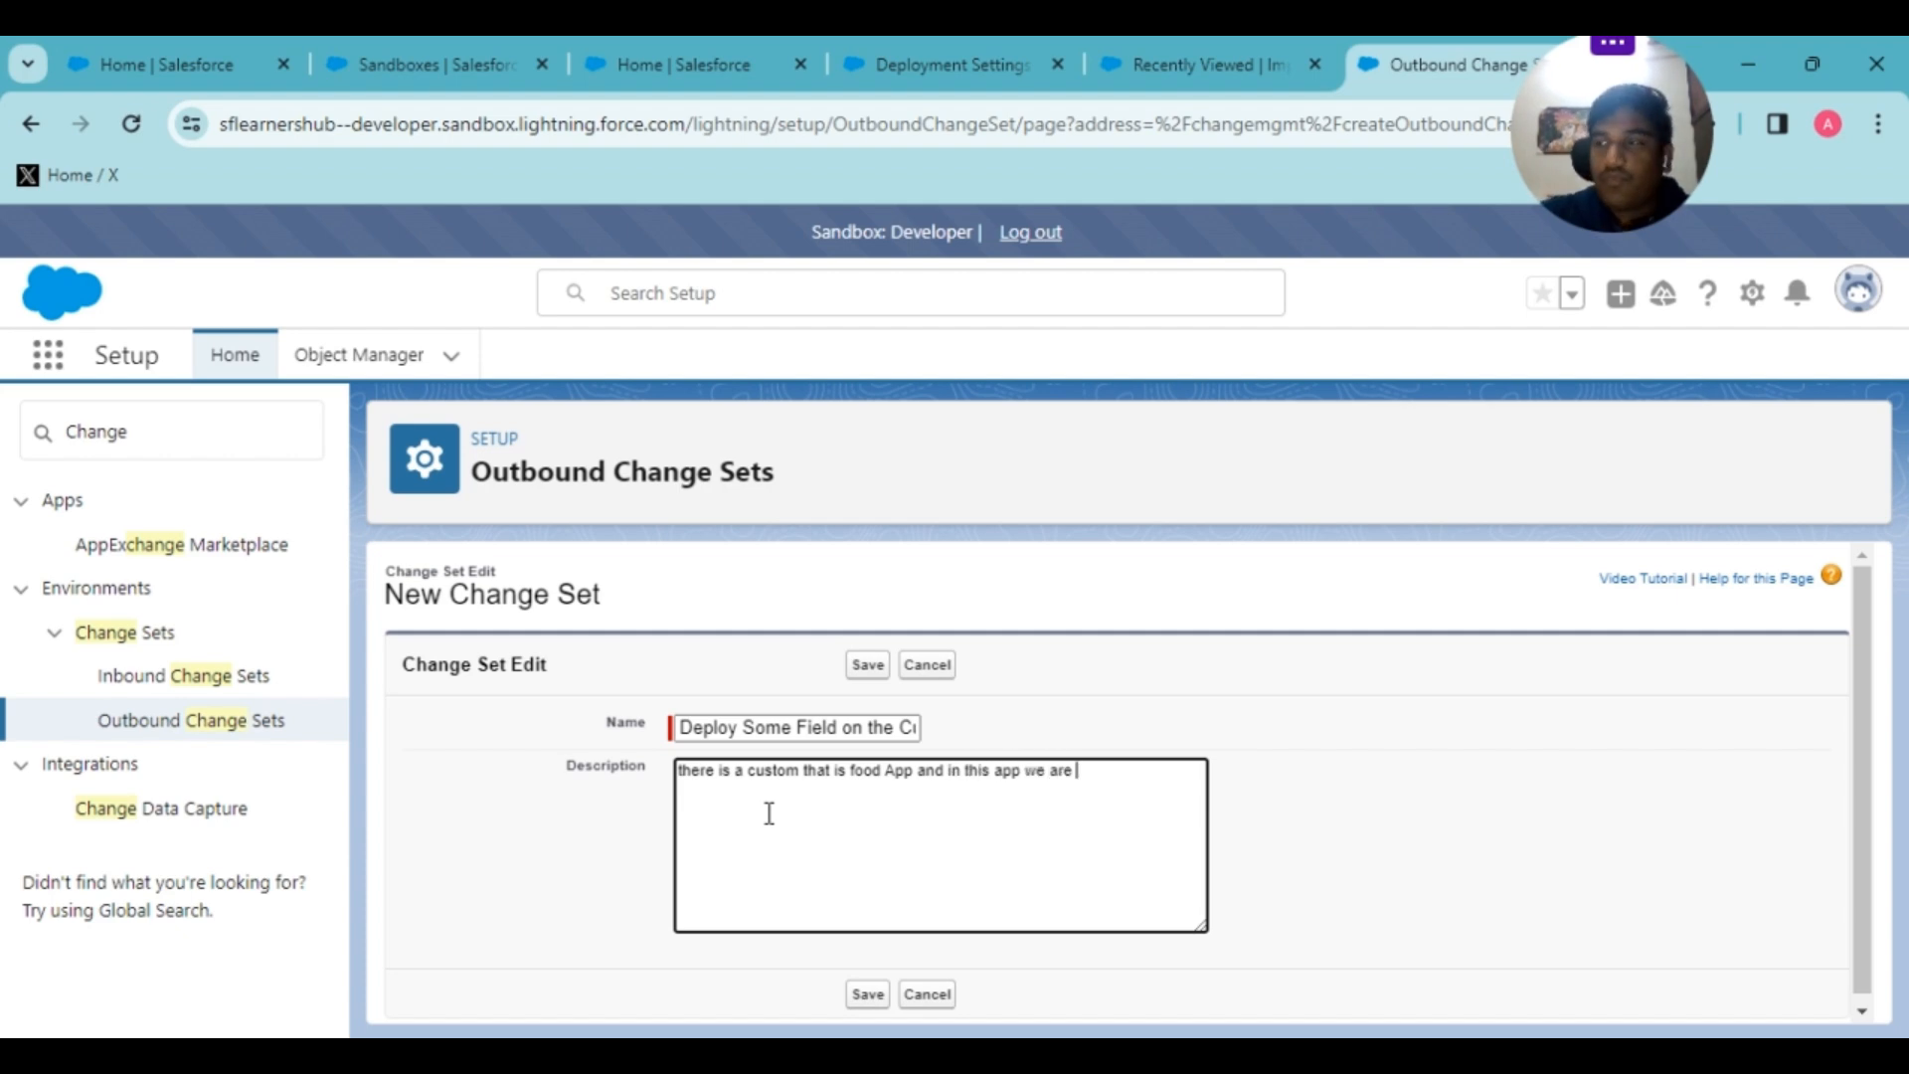
- Complete the description with "deploying some field which is ueful to create new record" and save the change set
{"action": "type", "text": "deployin"}
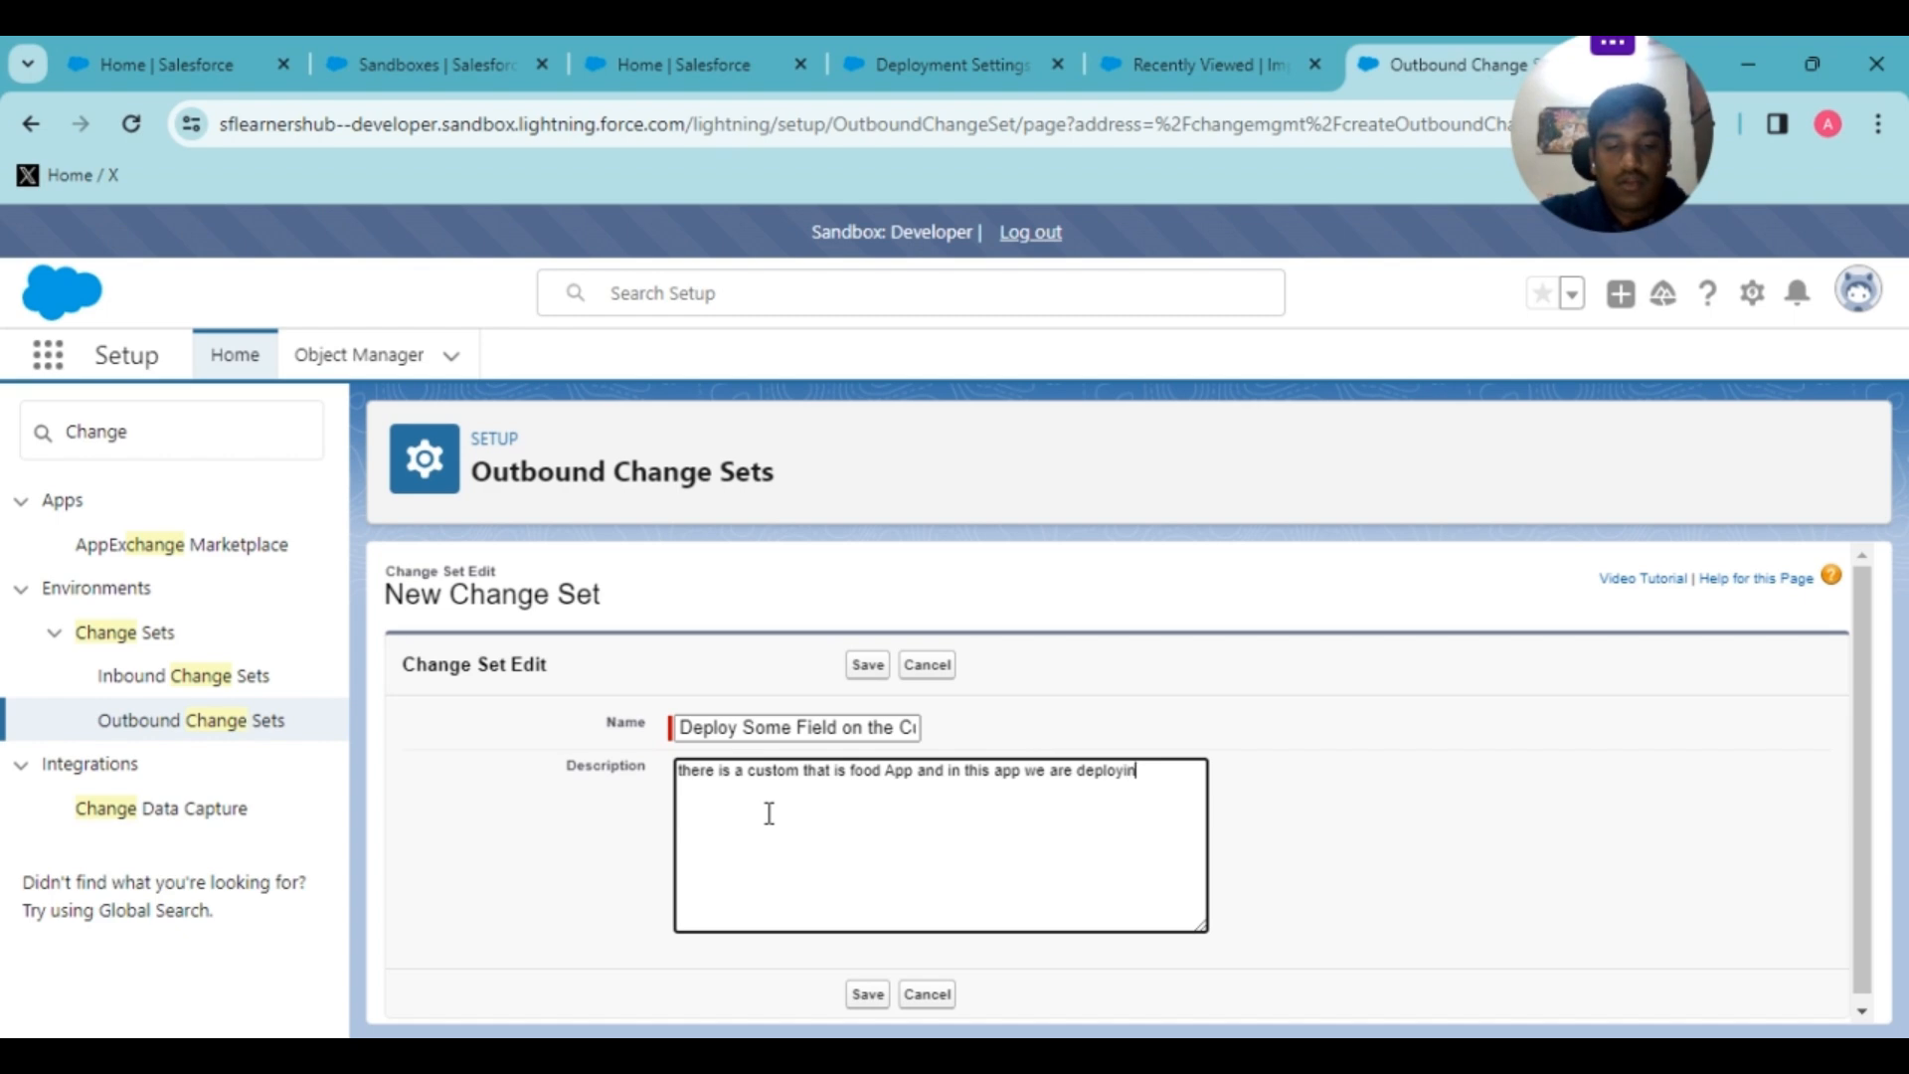
{"action": "type", "text": "g s"}
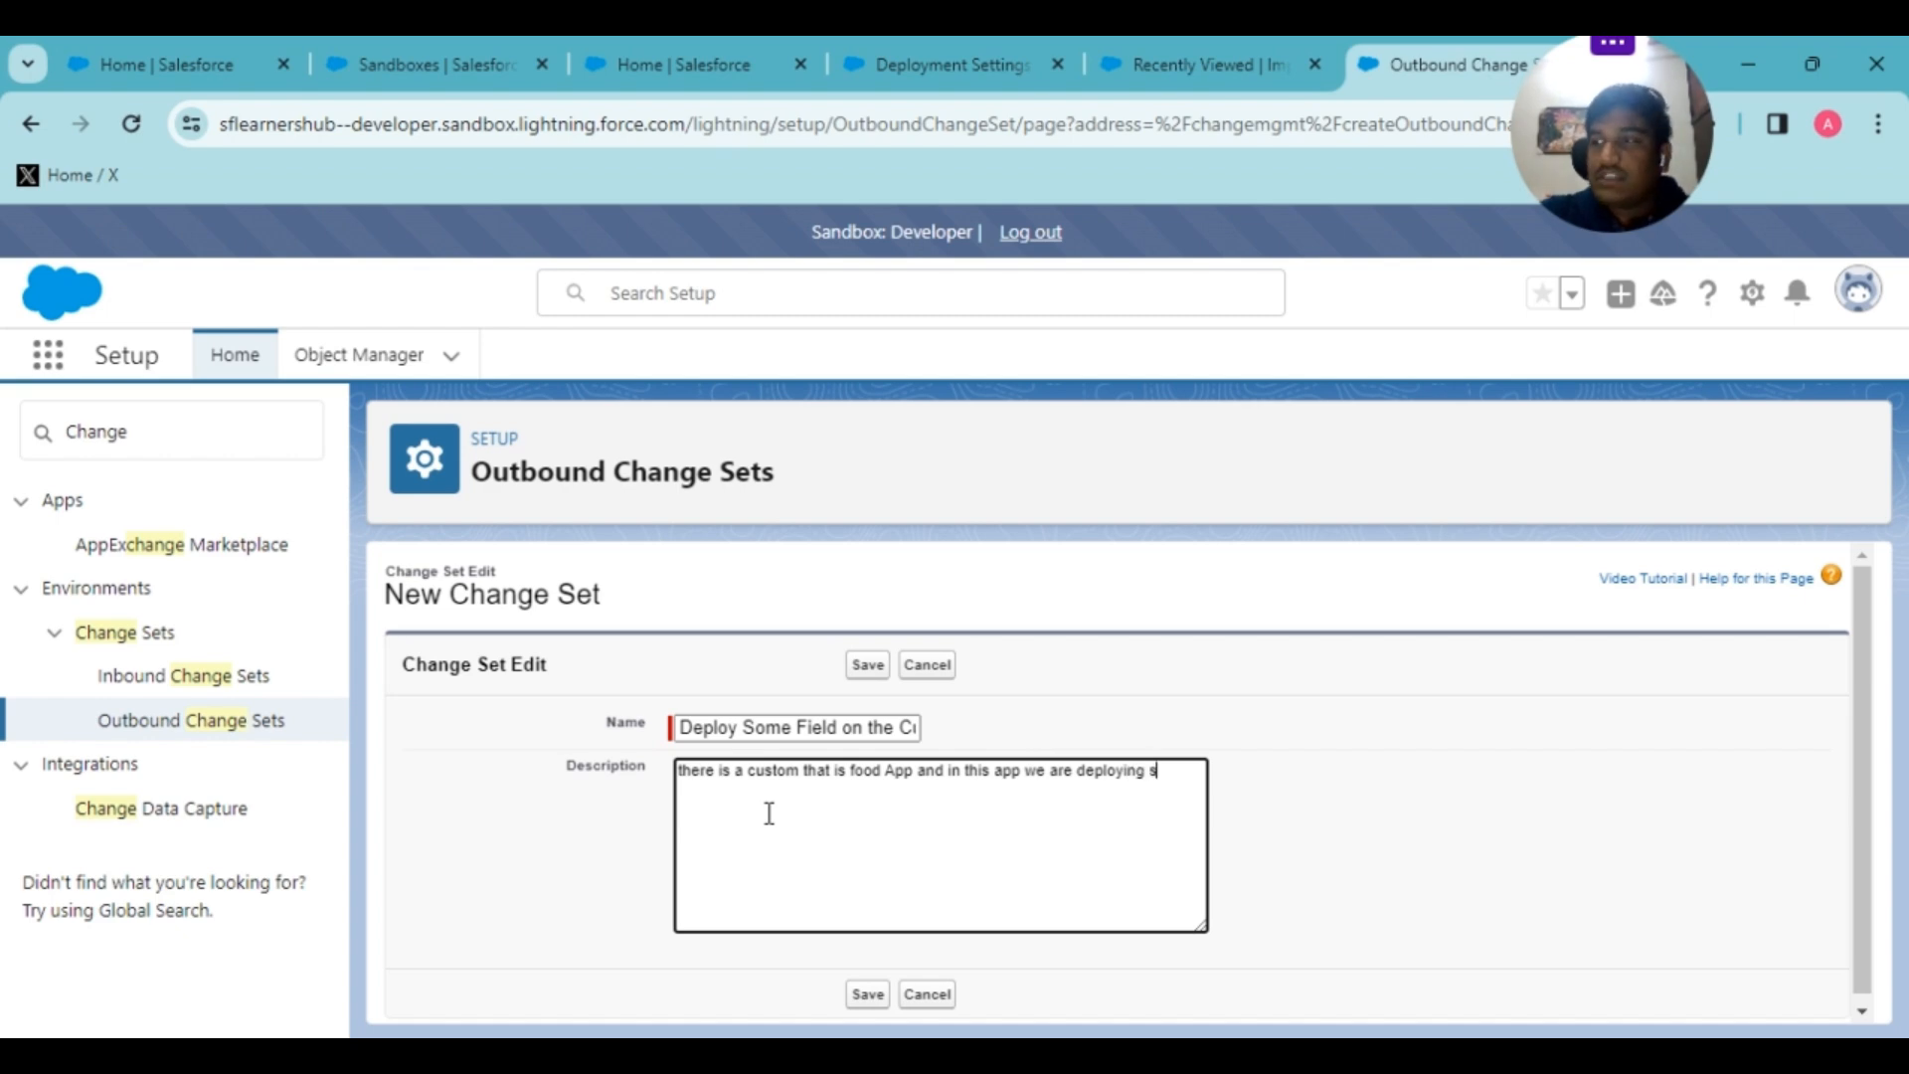
{"action": "type", "text": "ome feiw"}
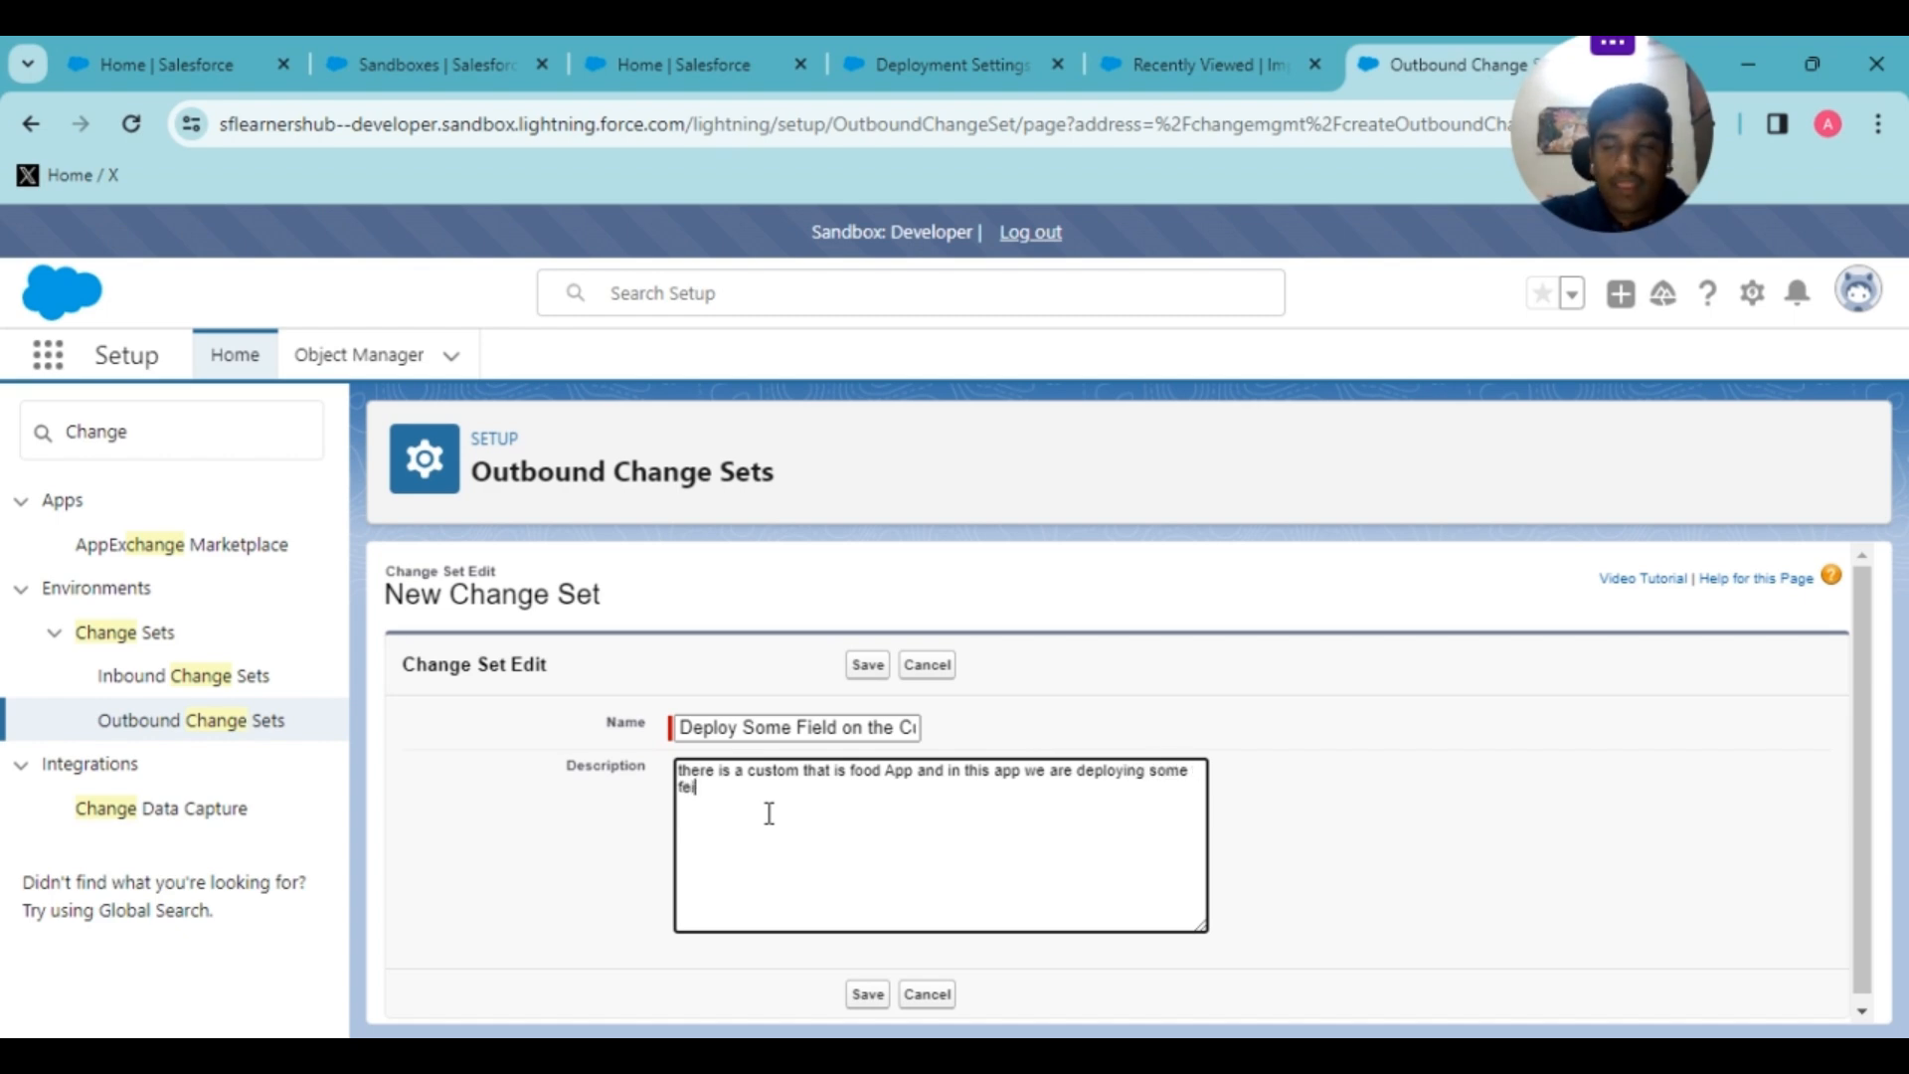
{"action": "key", "text": "BackSpace"}
{"action": "type", "text": "ld"}
{"action": "key", "text": "BackSpace"}
{"action": "key", "text": "BackSpace"}
{"action": "key", "text": "BackSpace"}
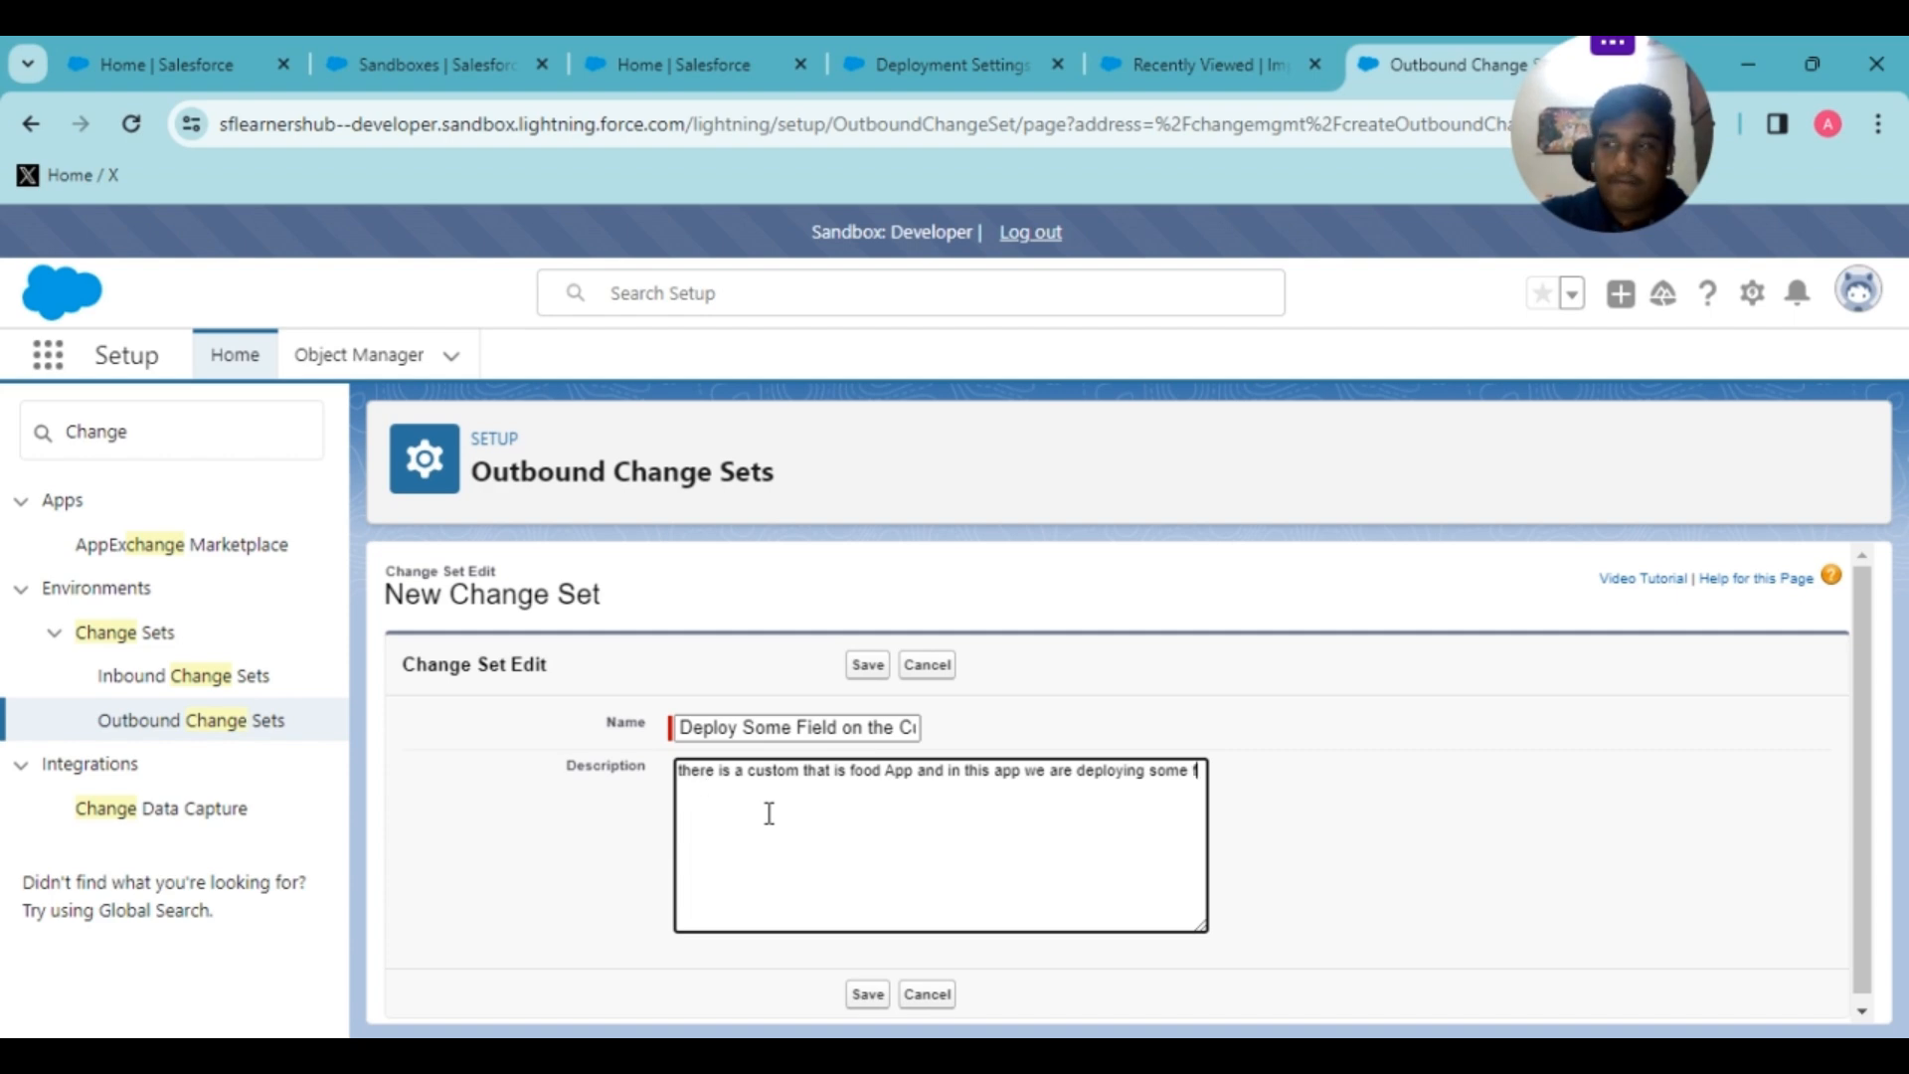
{"action": "type", "text": "ield whih i"}
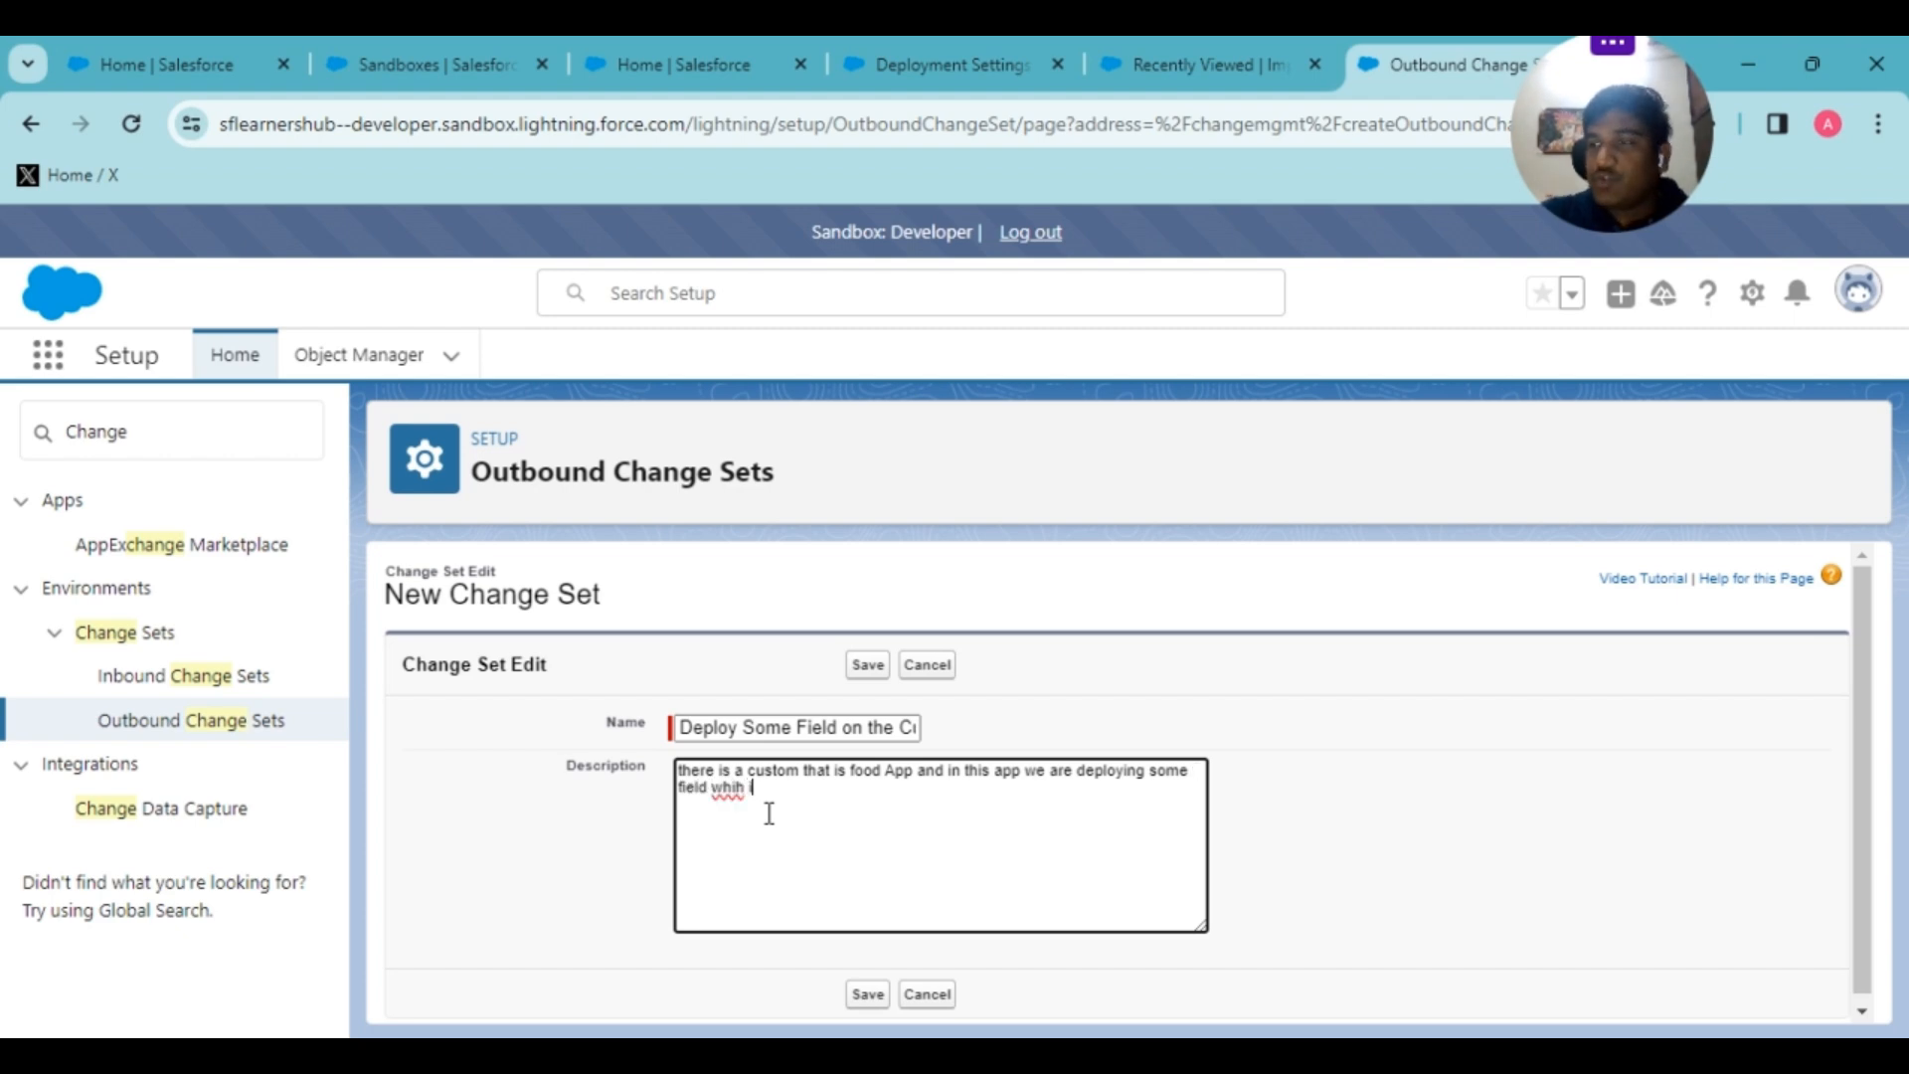
{"action": "key", "text": "BackSpace"}
{"action": "key", "text": "BackSpace"}
{"action": "type", "text": "ich is"}
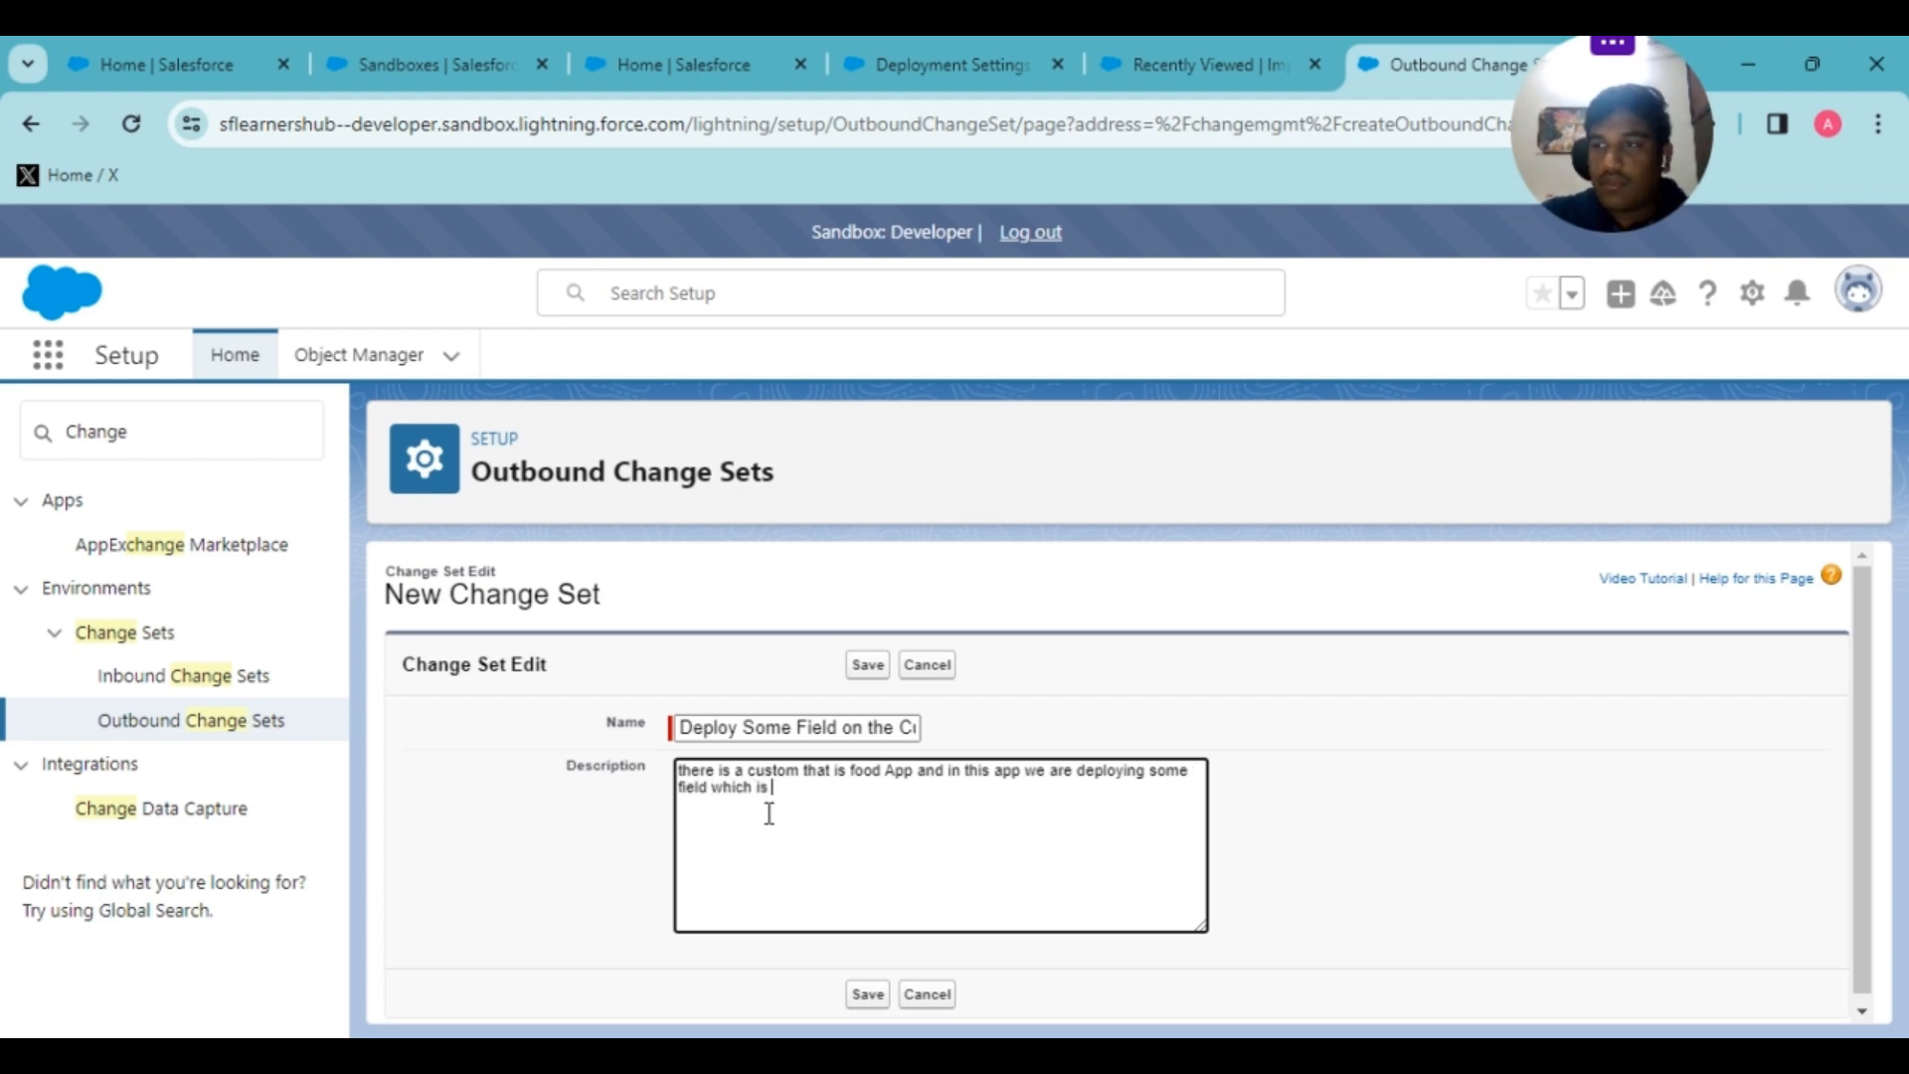
{"action": "type", "text": " ueful to"}
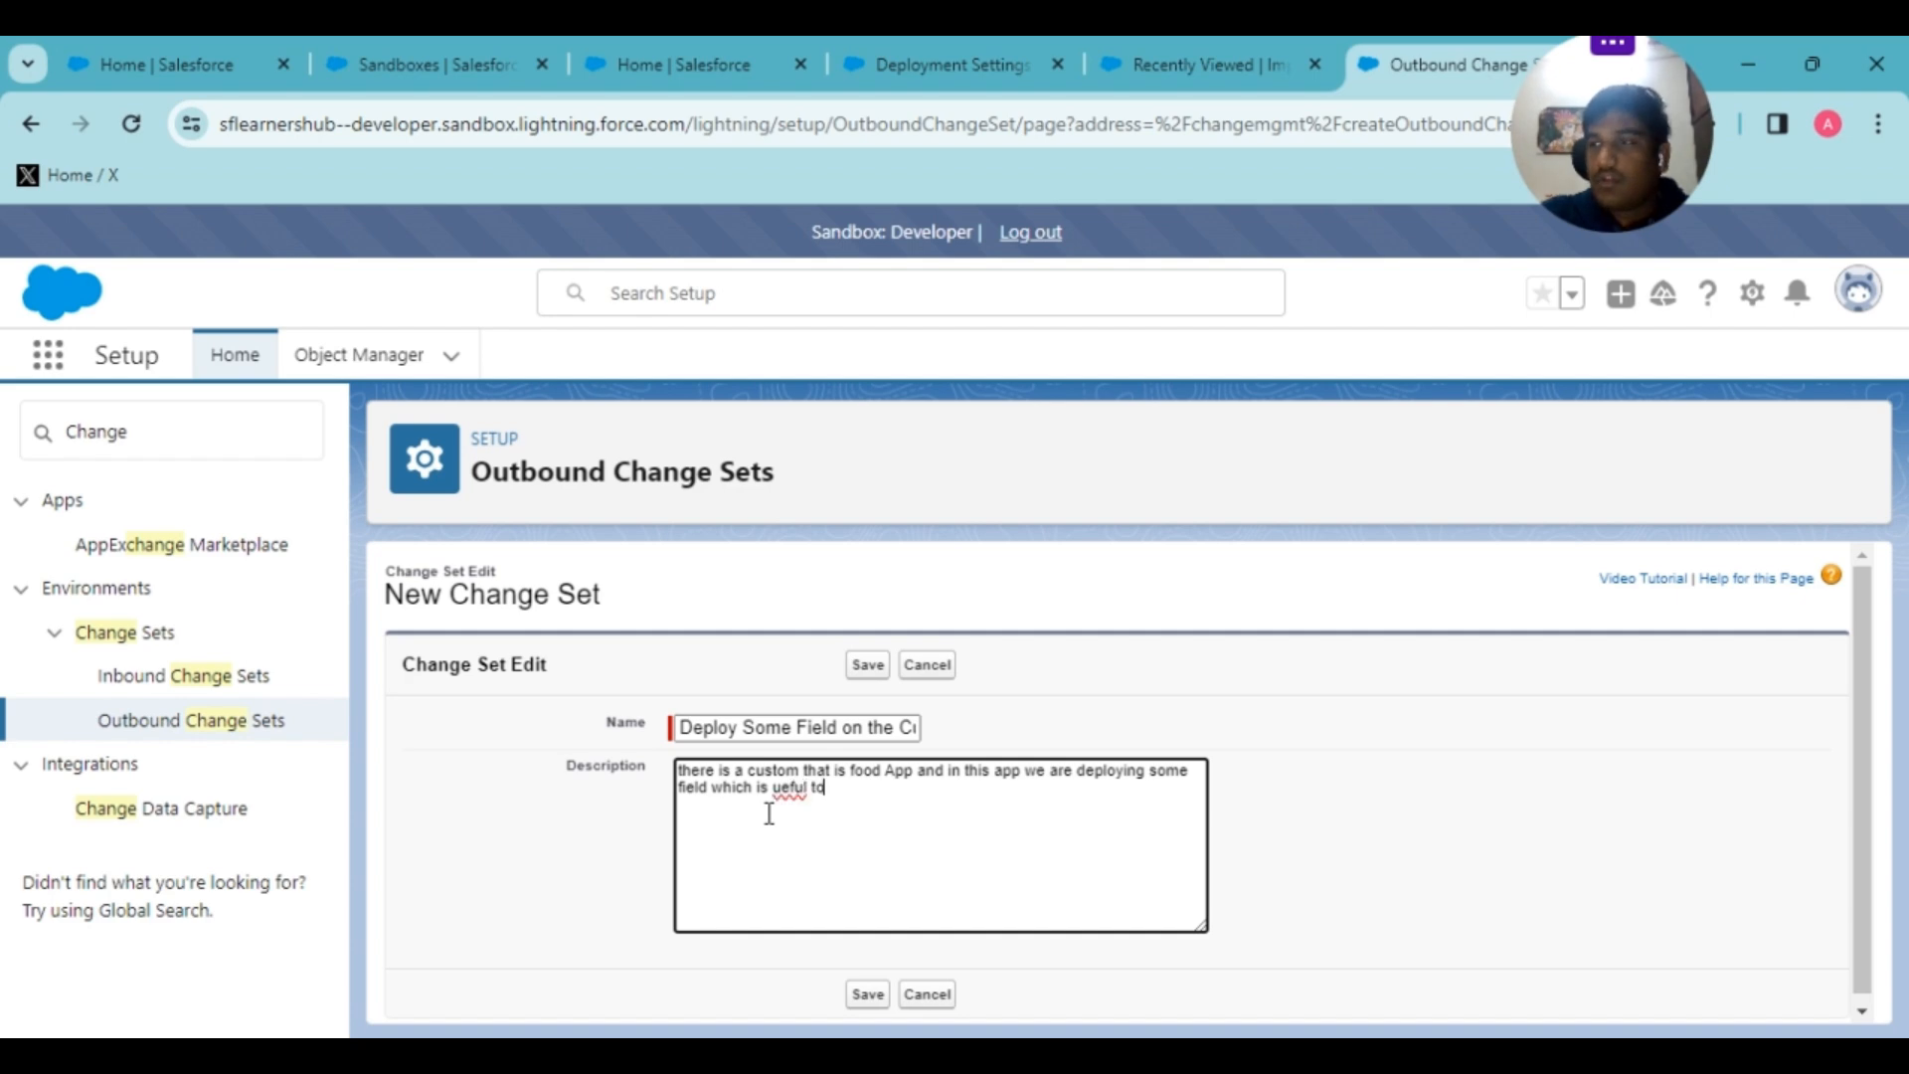
{"action": "type", "text": " crea"}
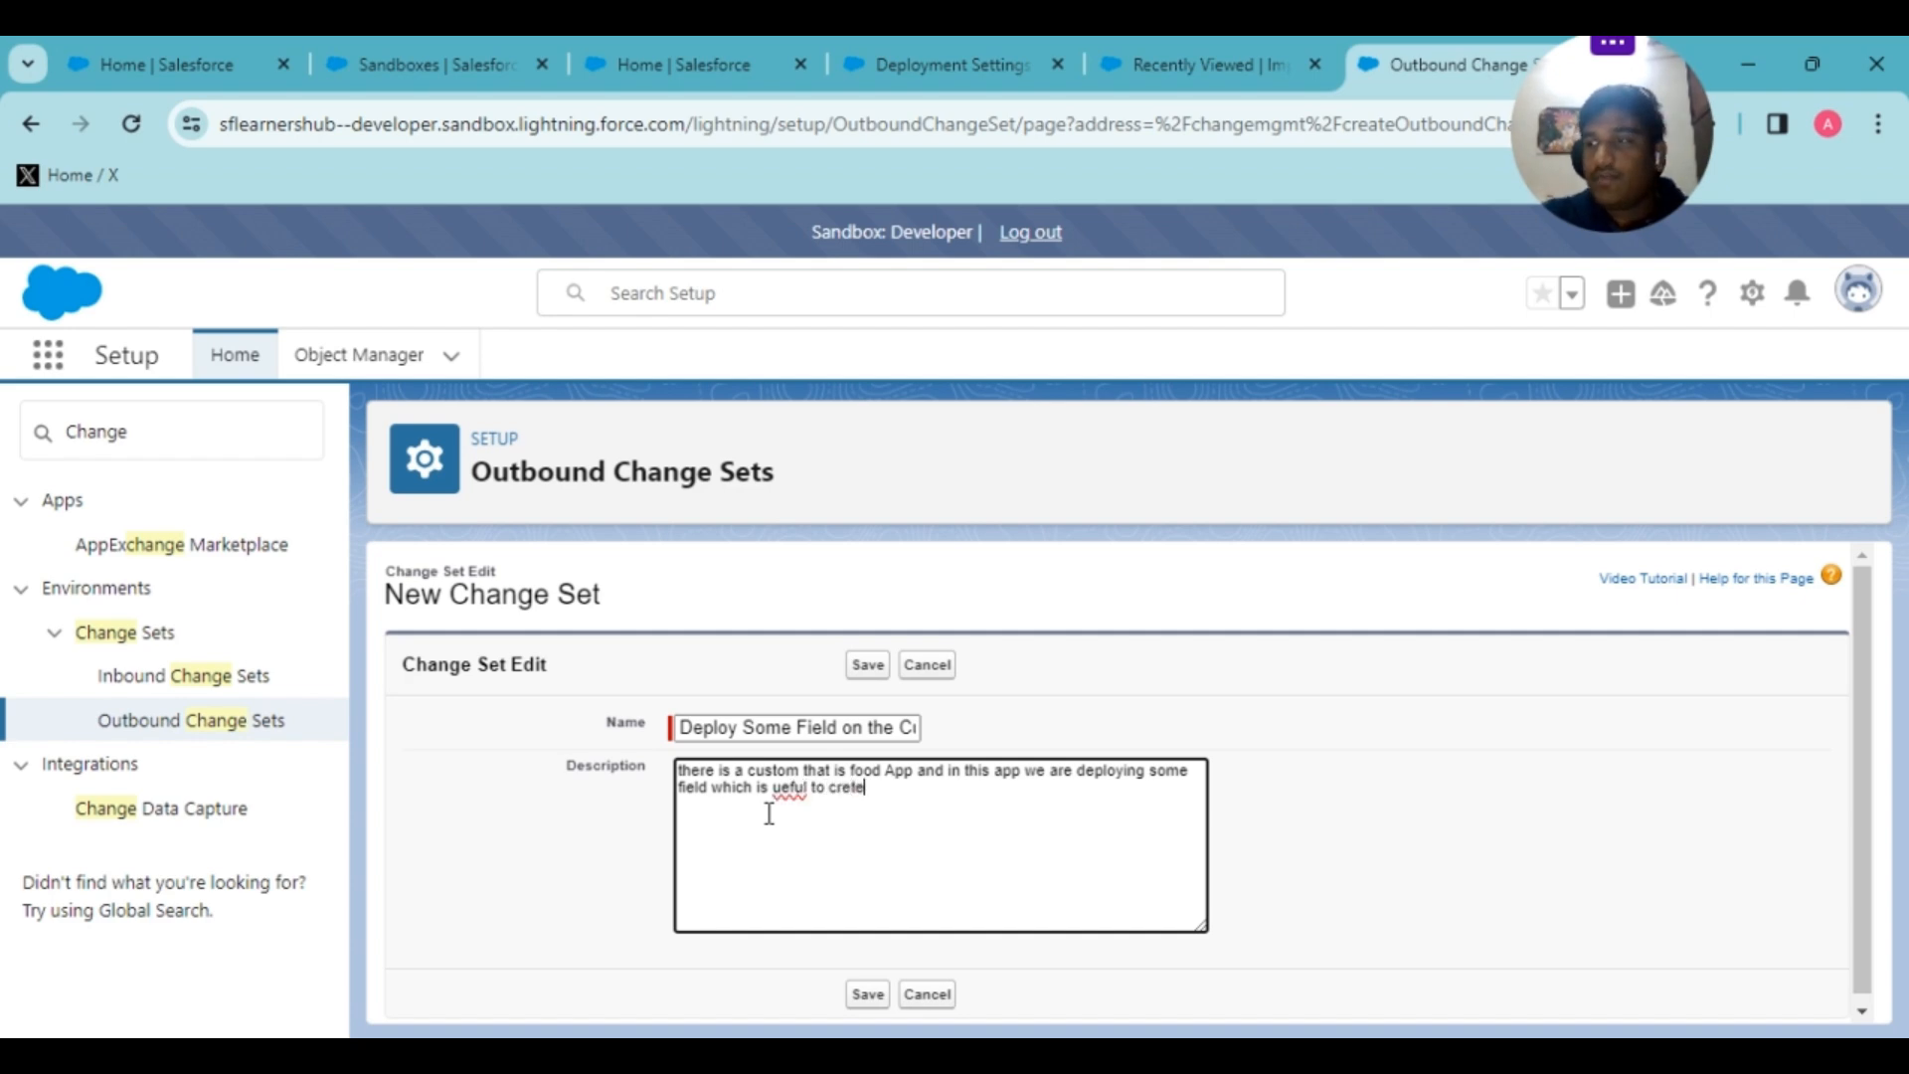
{"action": "type", "text": "te new "}
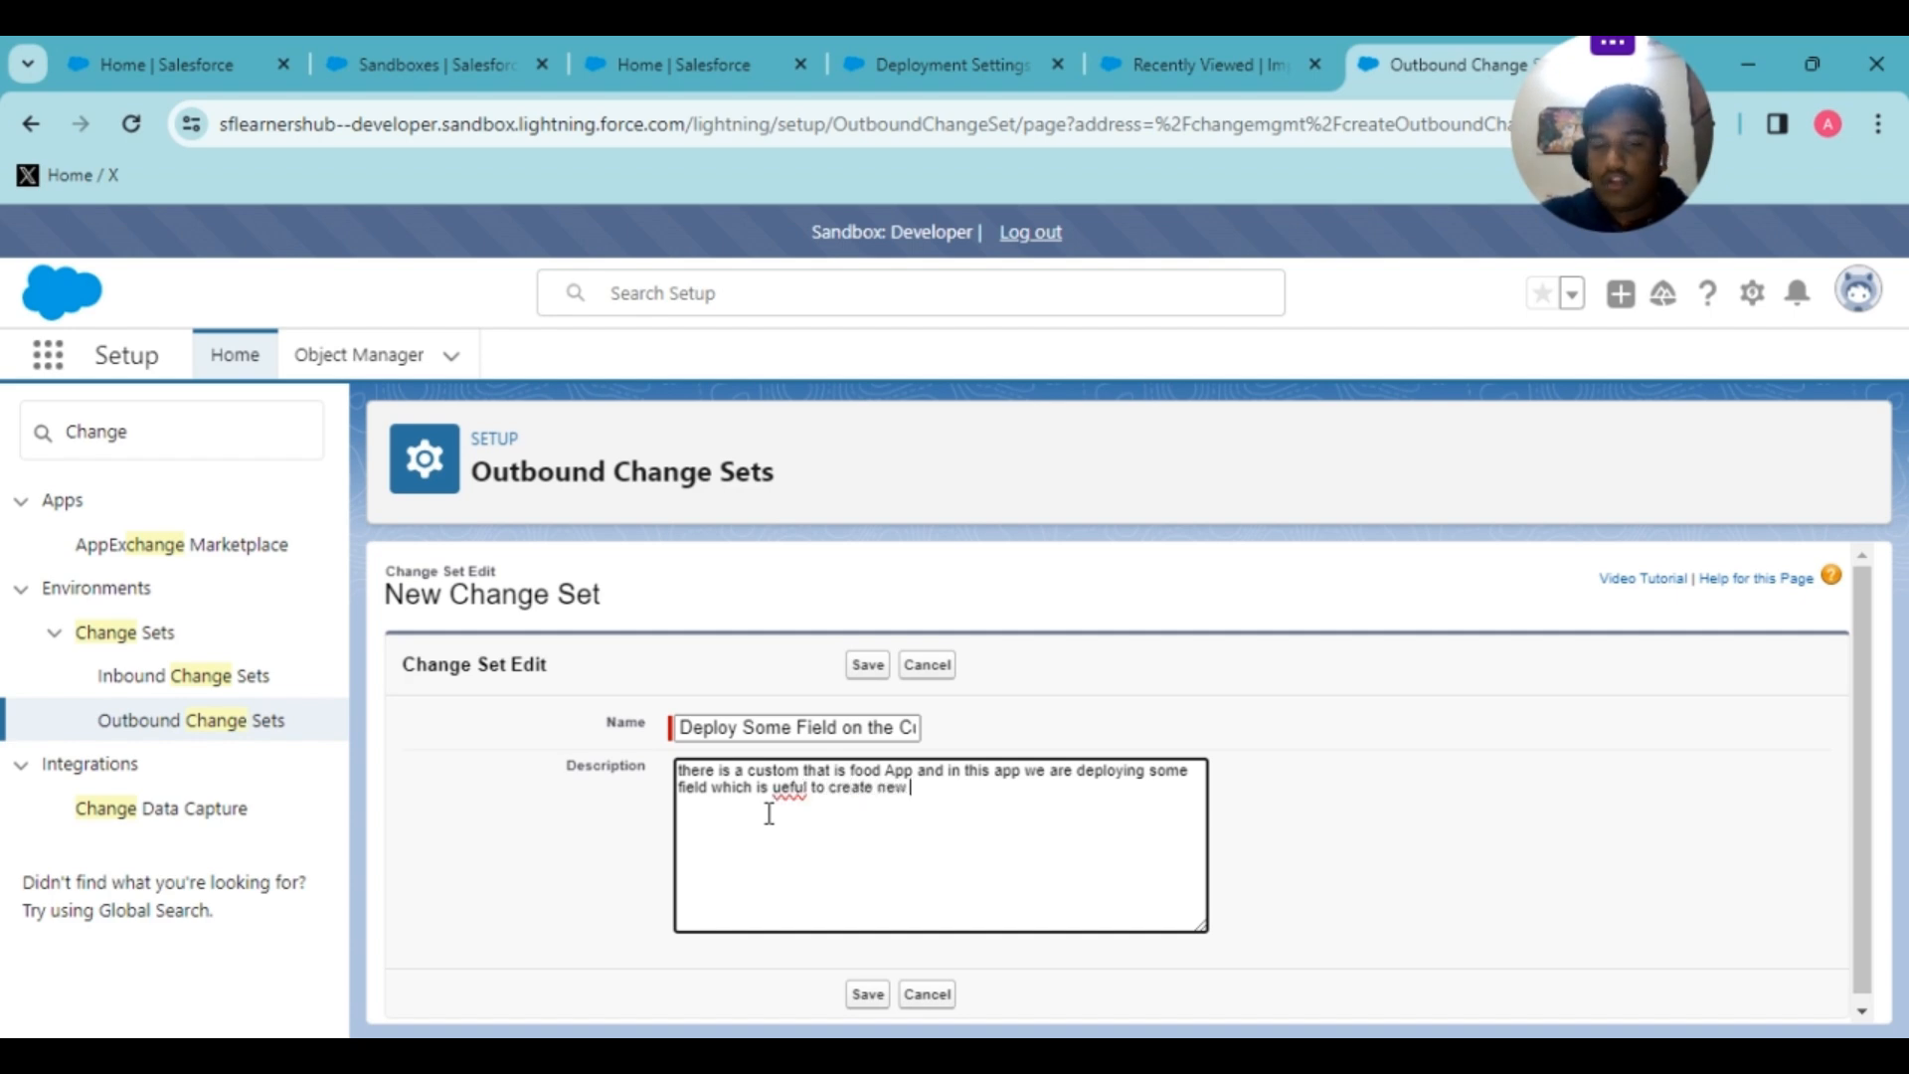
{"action": "type", "text": "record"}
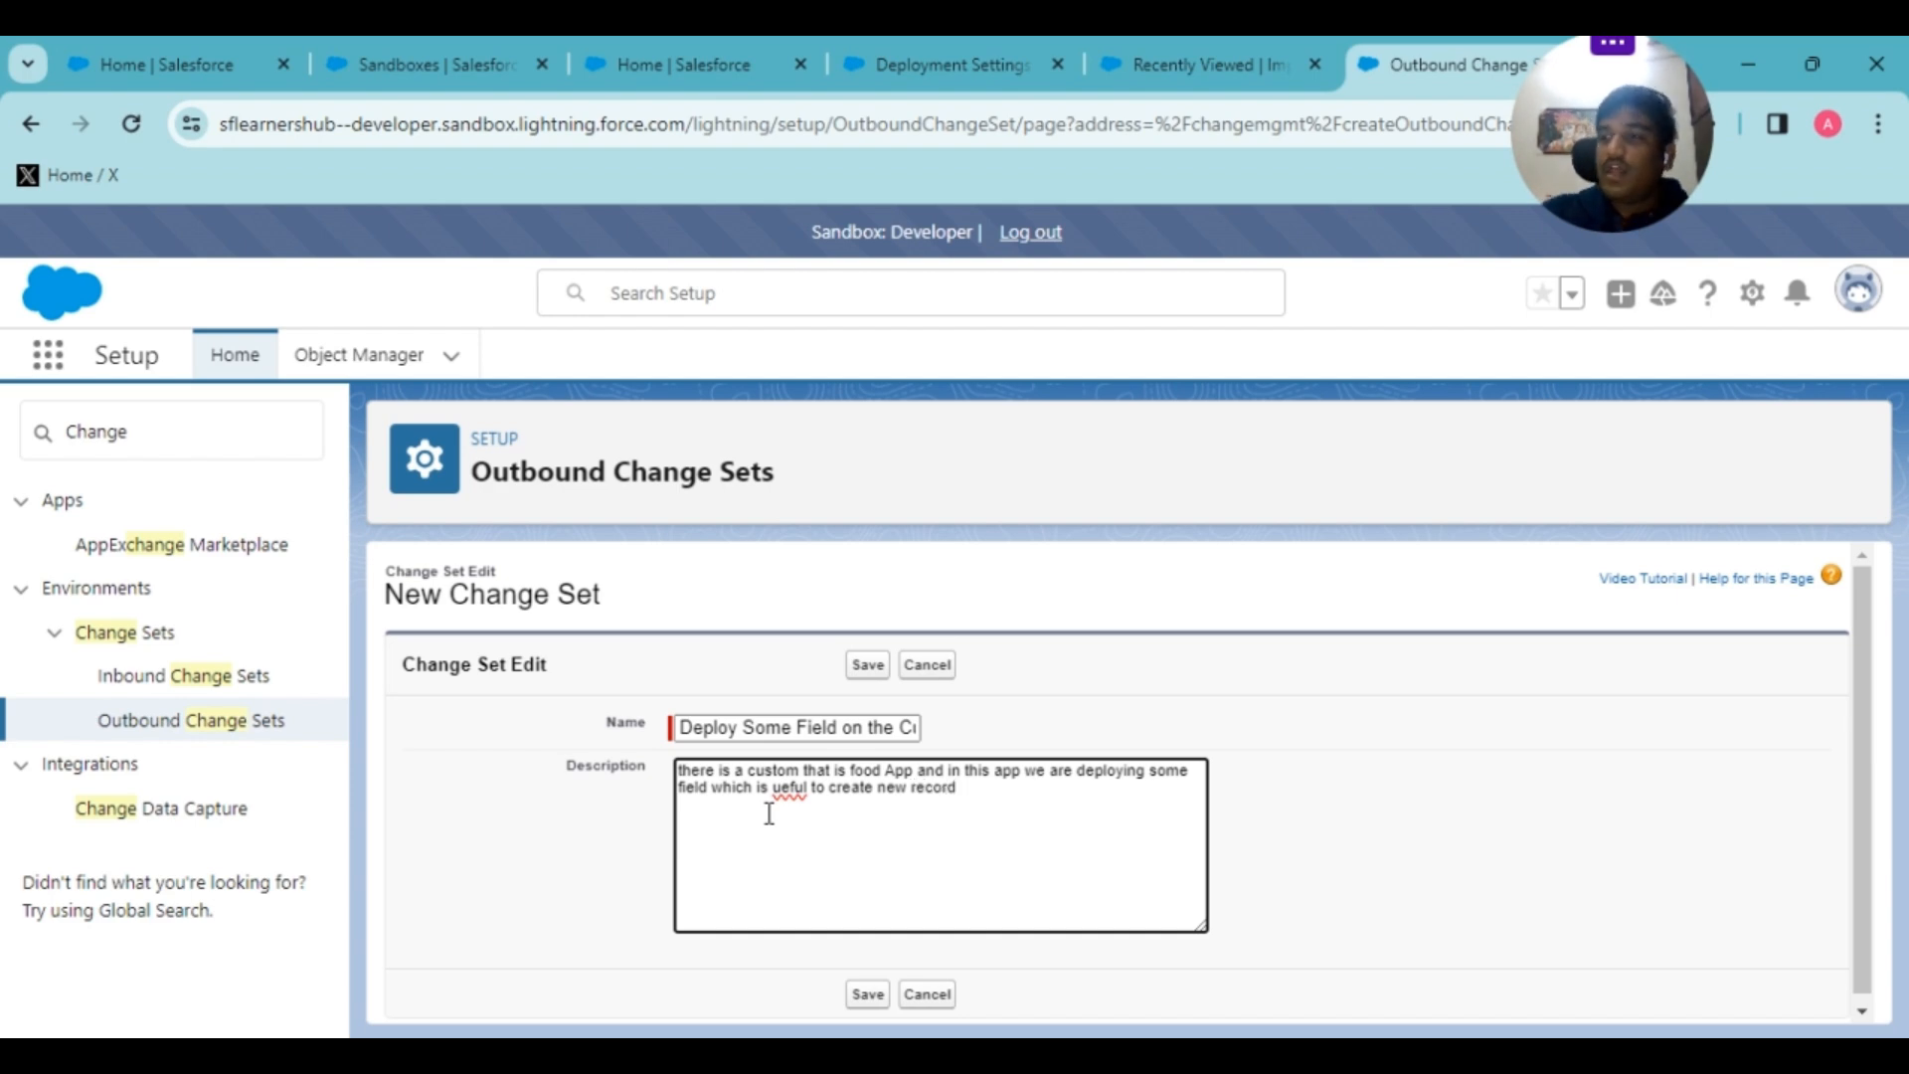
{"action": "left_click", "coordinate": [863, 664]}
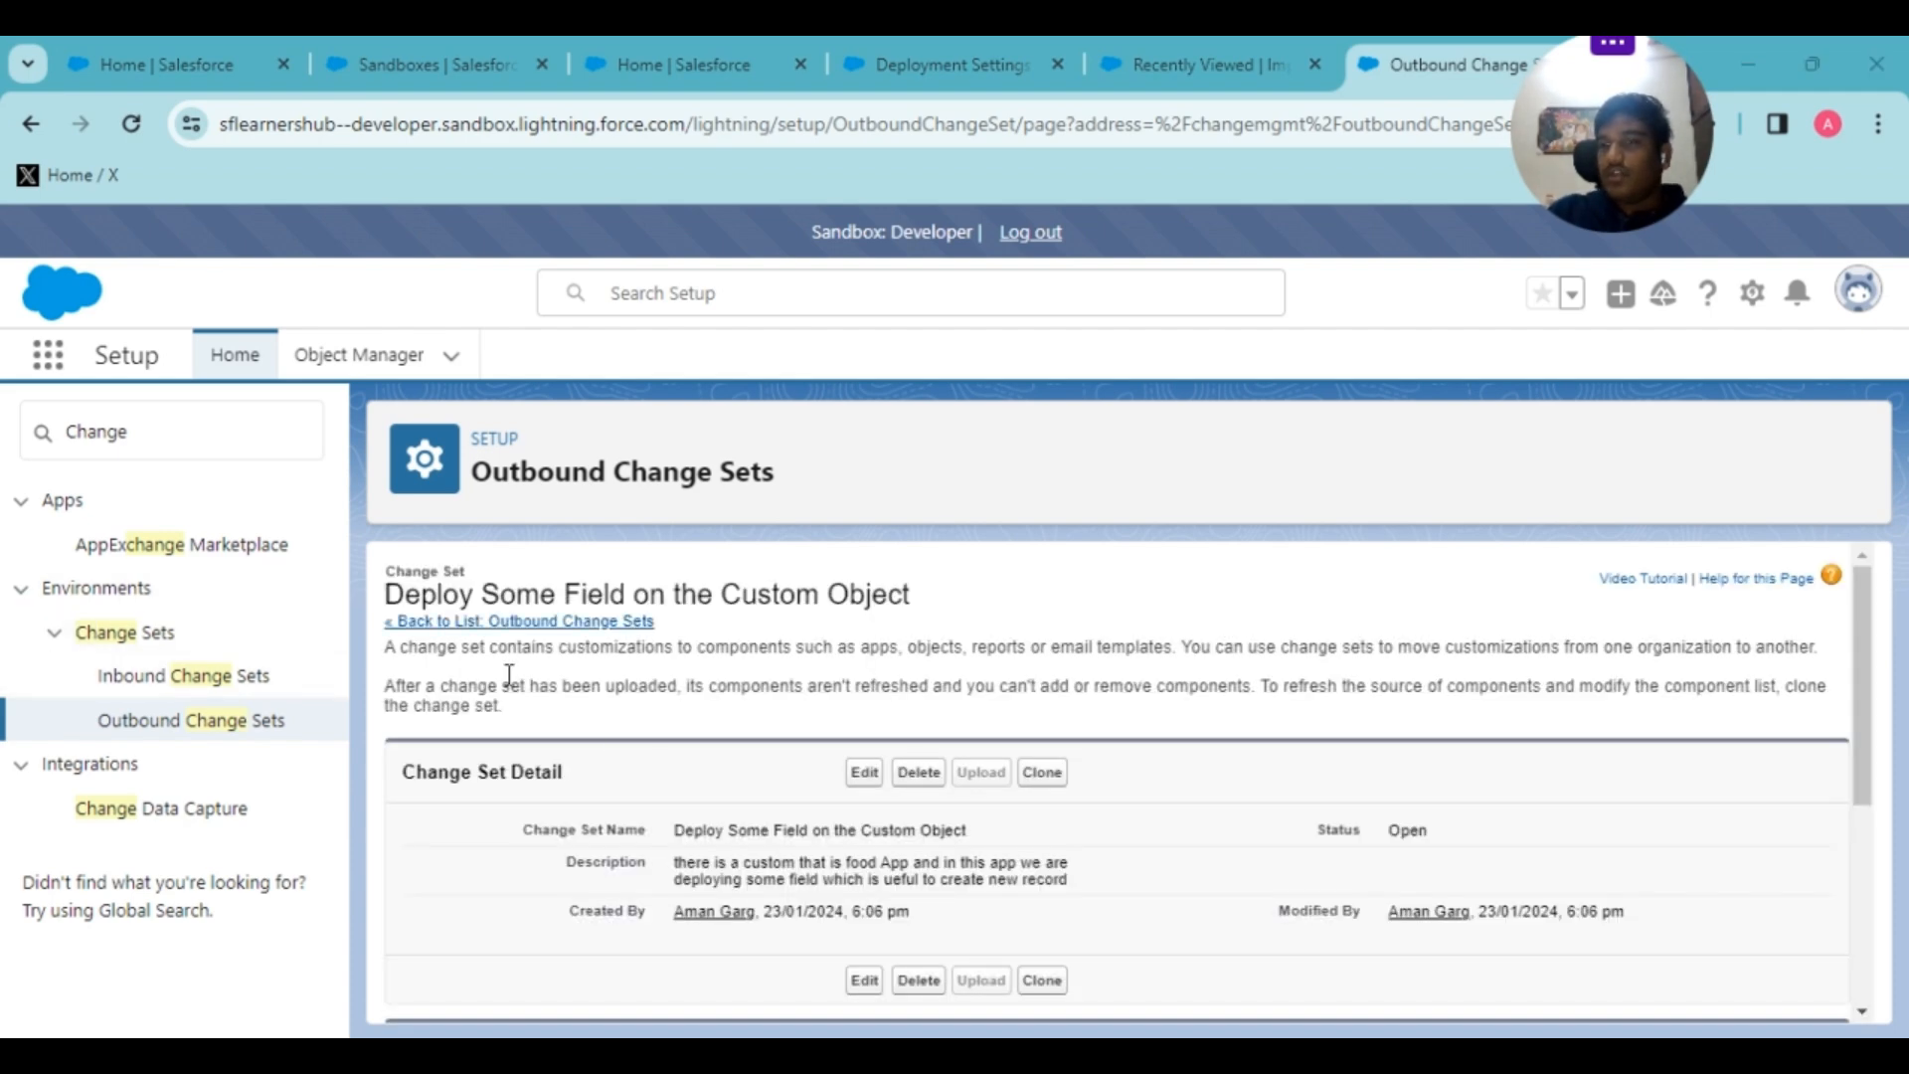
- Select all available components of type Custom Field and add them to the change set
{"action": "scroll", "coordinate": [881, 789], "scroll_direction": "down", "scroll_amount": 1}
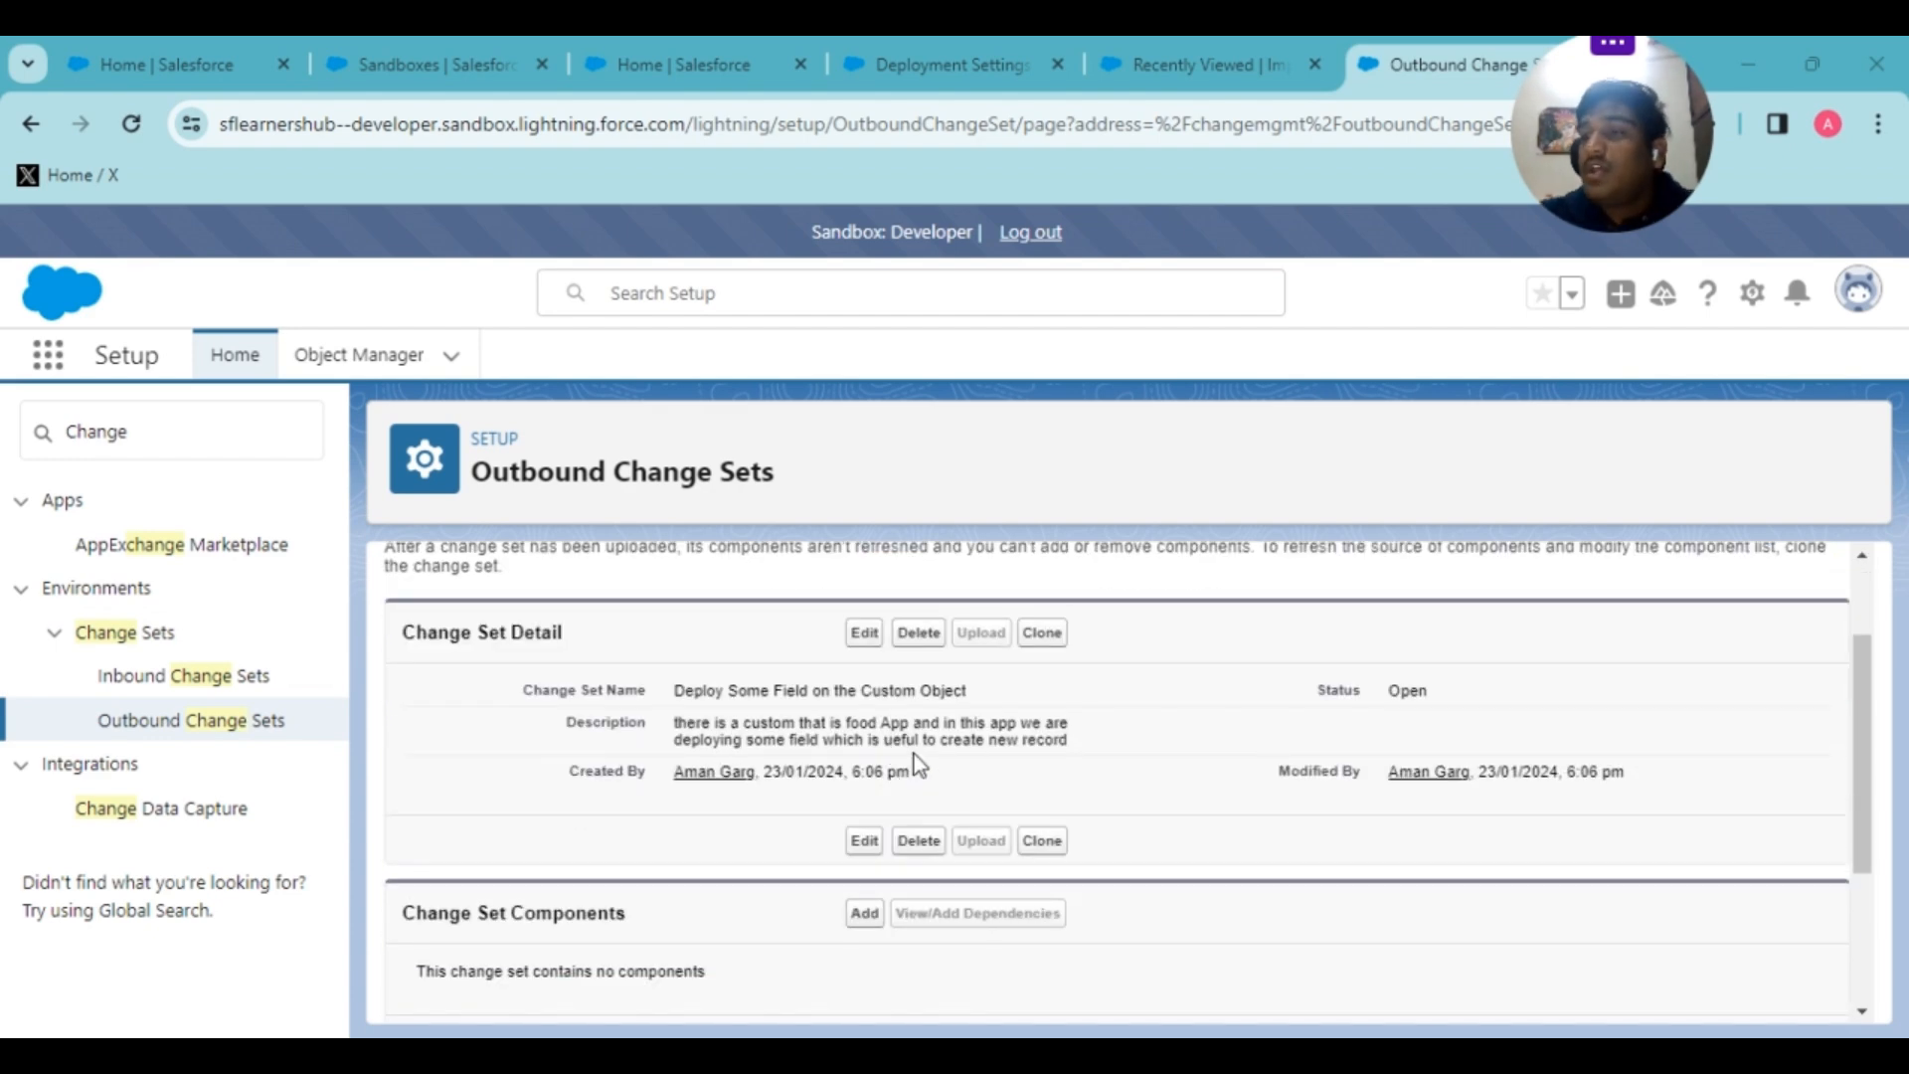
{"action": "scroll", "coordinate": [914, 766], "scroll_direction": "down", "scroll_amount": 2}
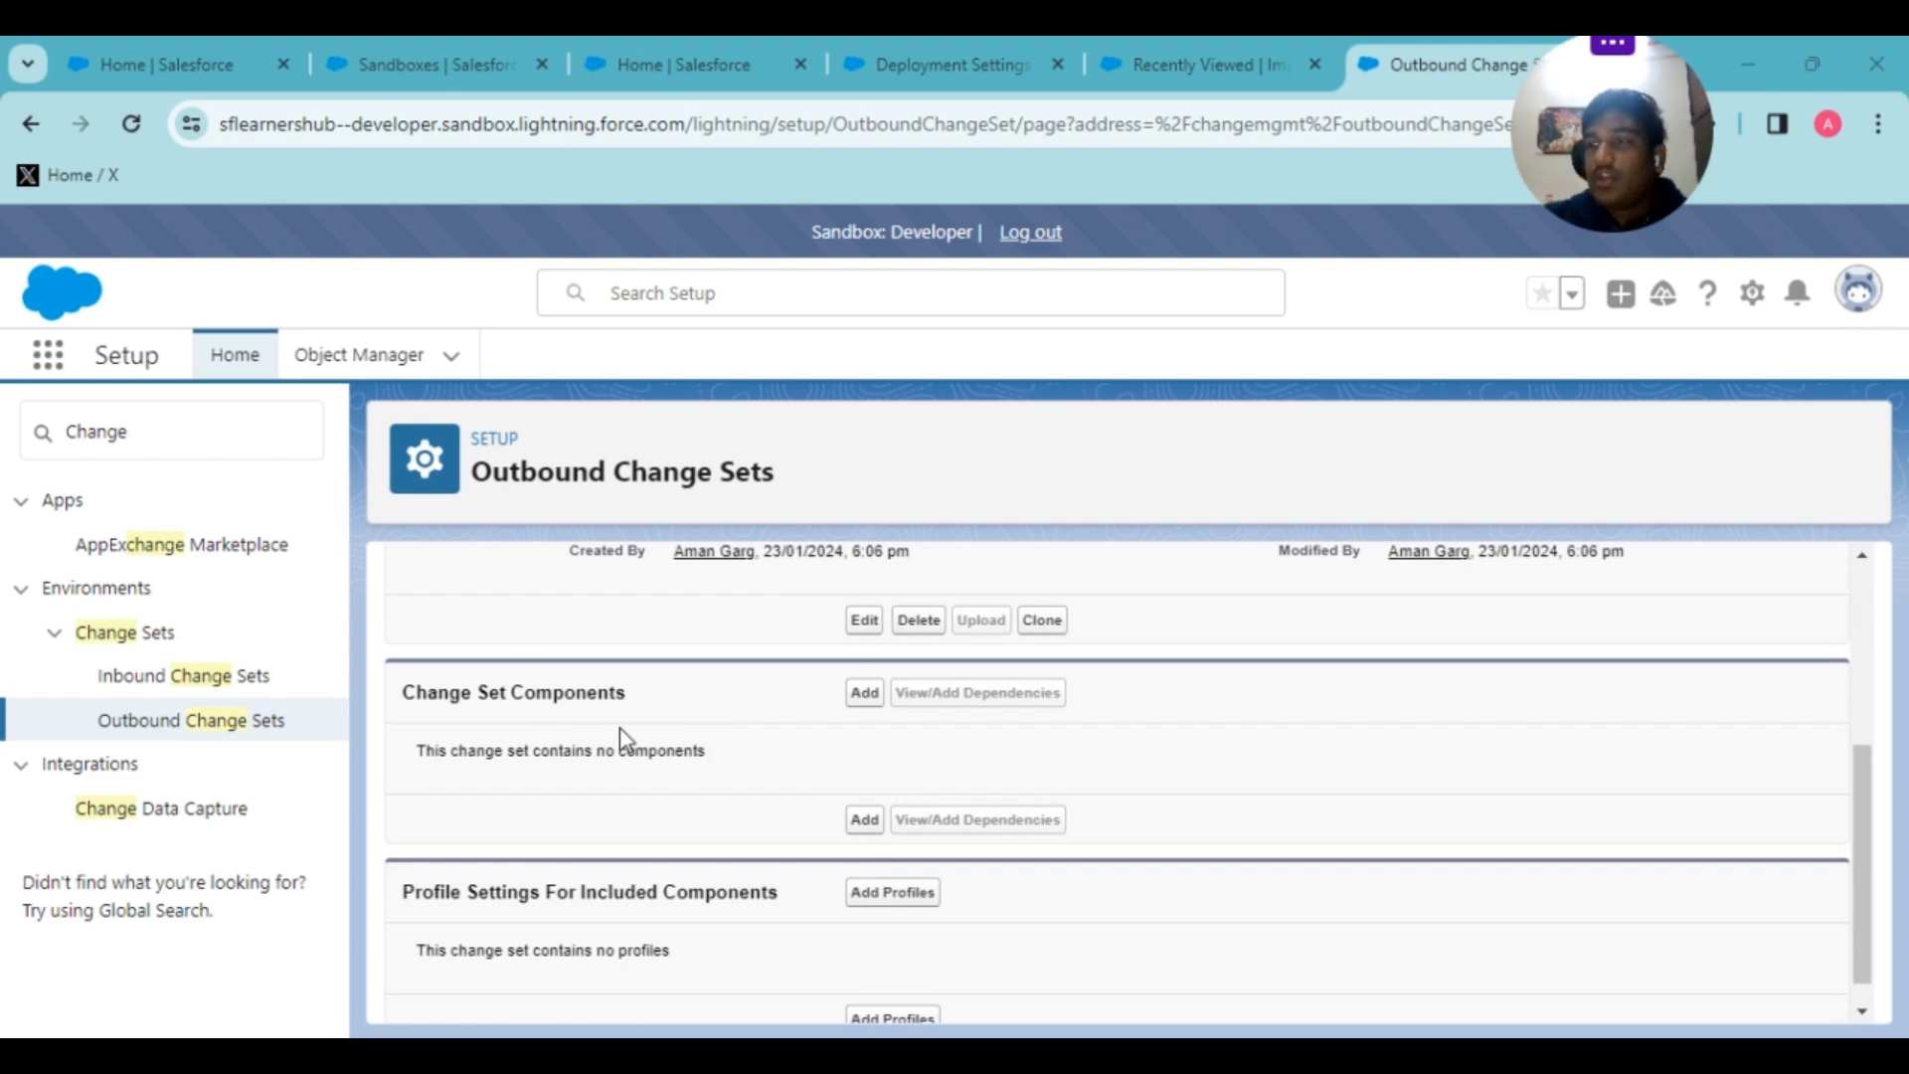
{"action": "scroll", "coordinate": [618, 726], "scroll_direction": "up", "scroll_amount": 1}
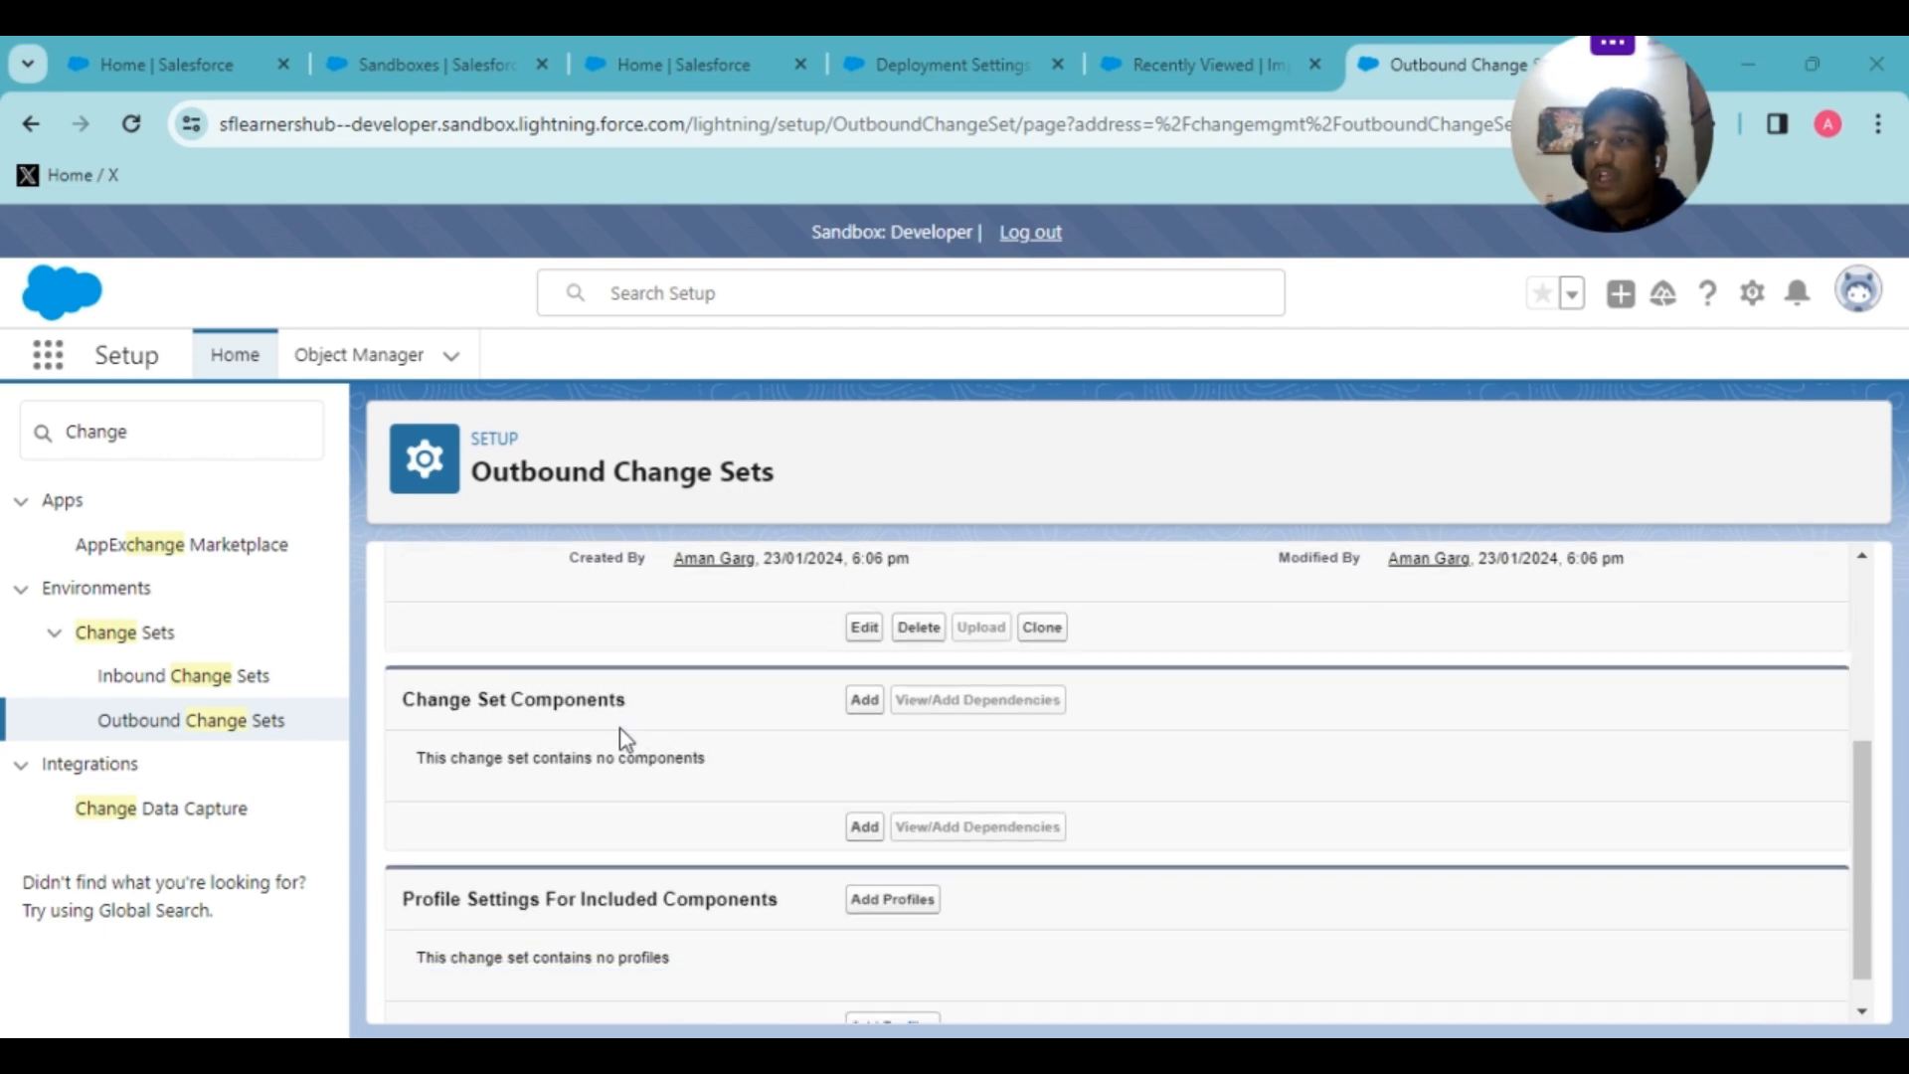
{"action": "left_click", "coordinate": [861, 706]}
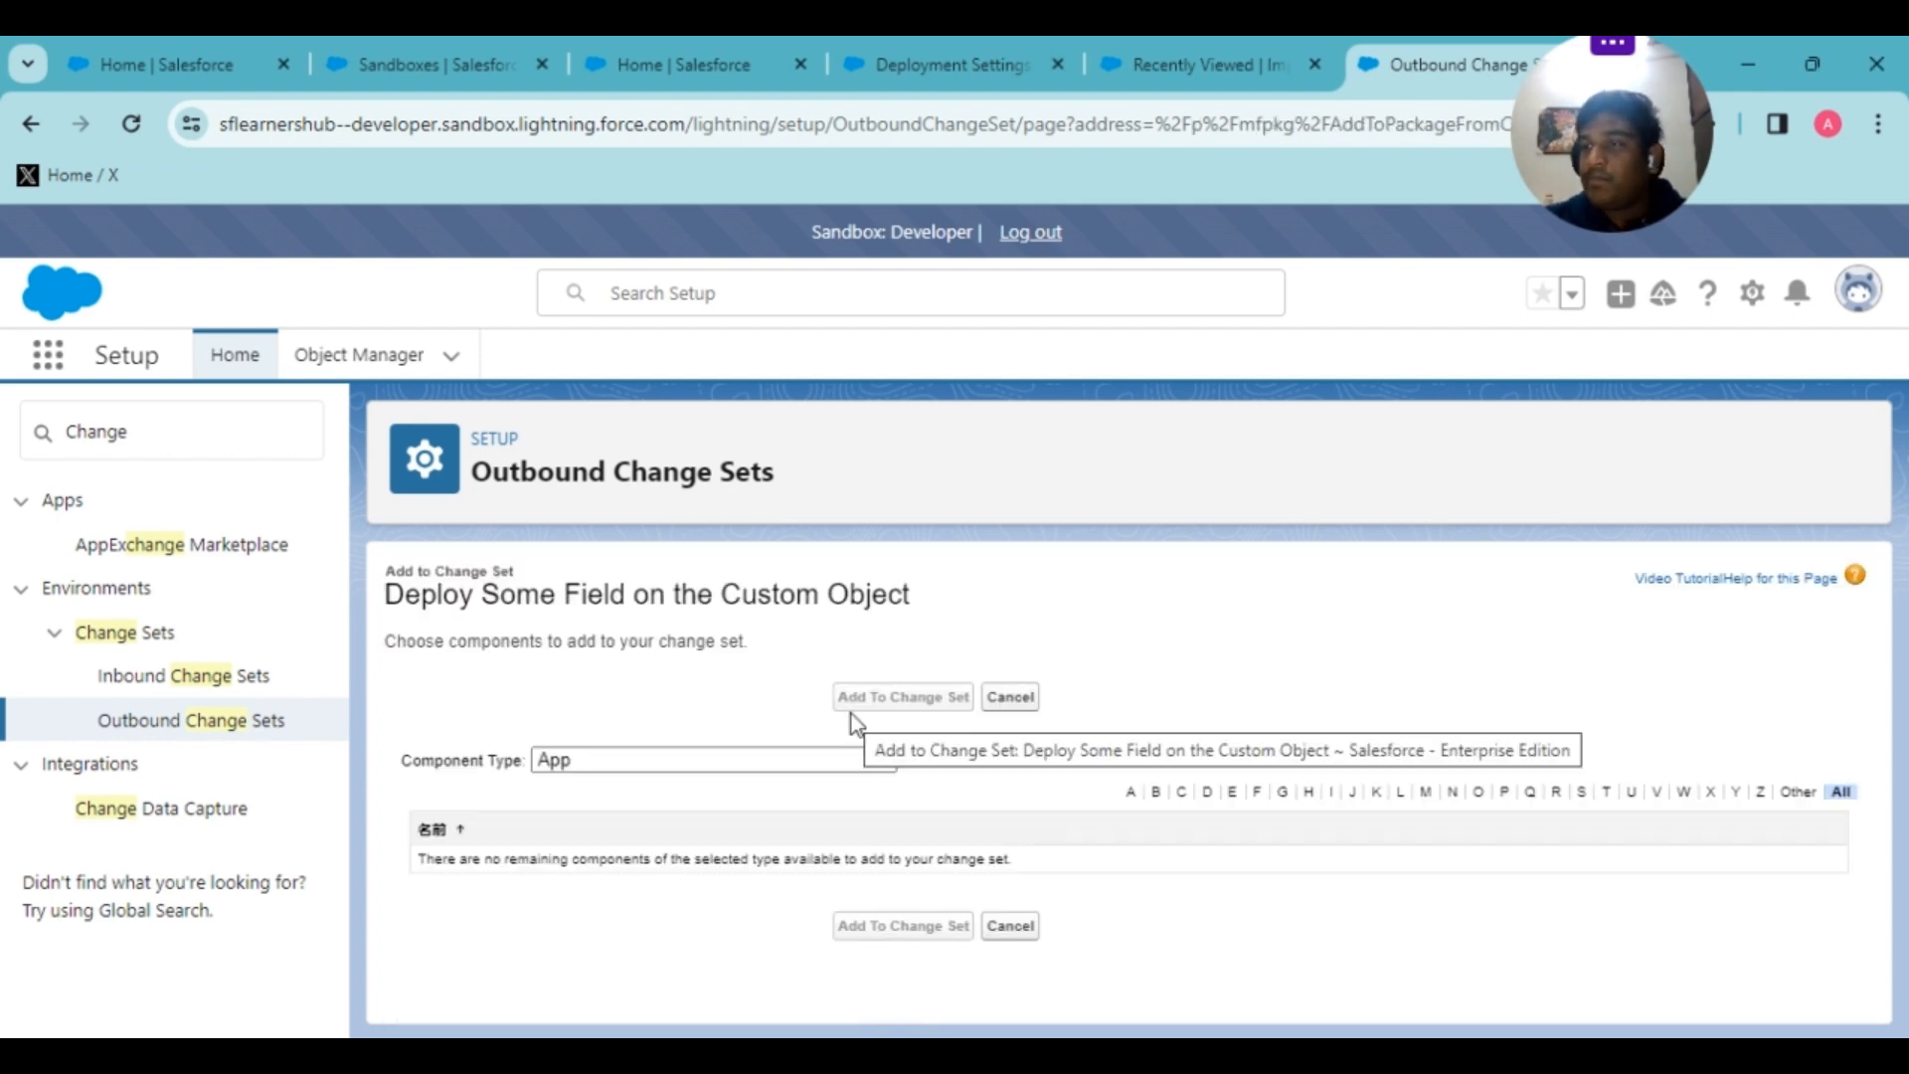
{"action": "left_click", "coordinate": [773, 761]}
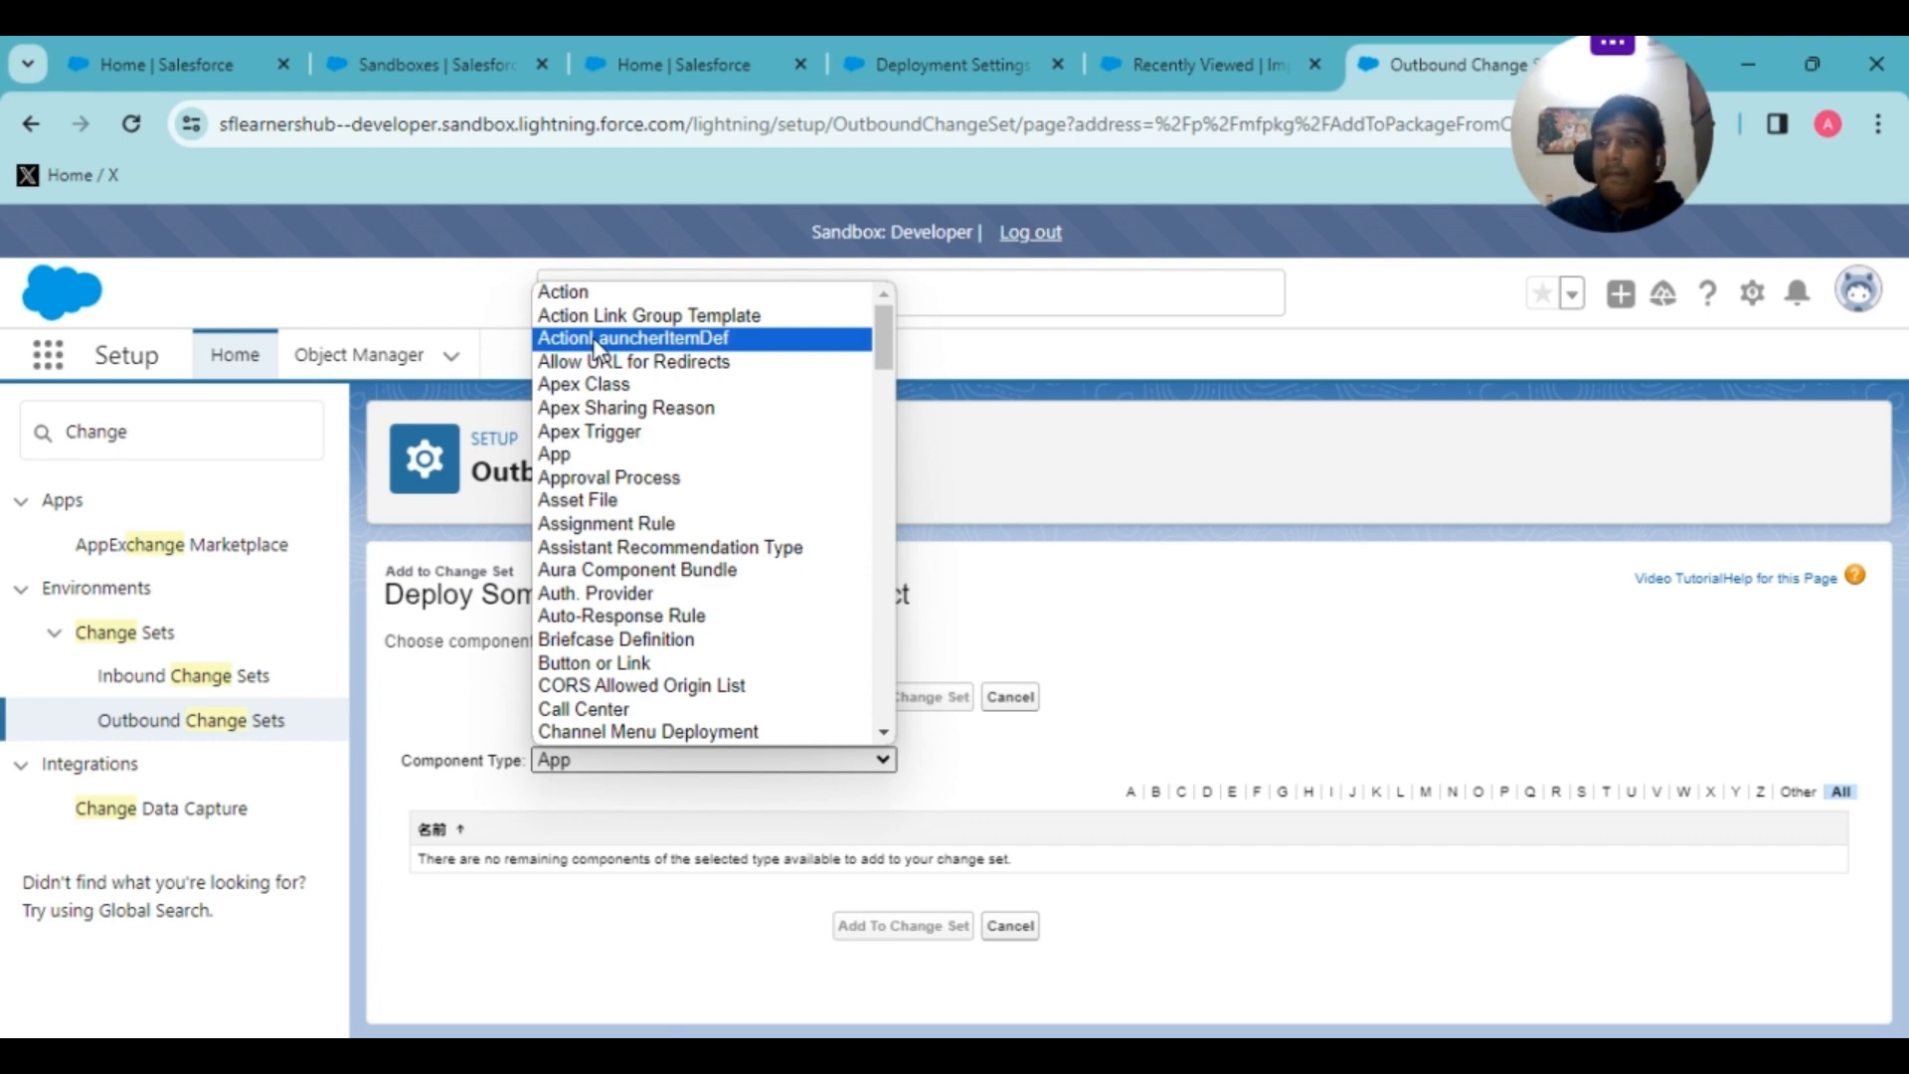
{"action": "scroll", "coordinate": [600, 475], "scroll_direction": "down", "scroll_amount": 6}
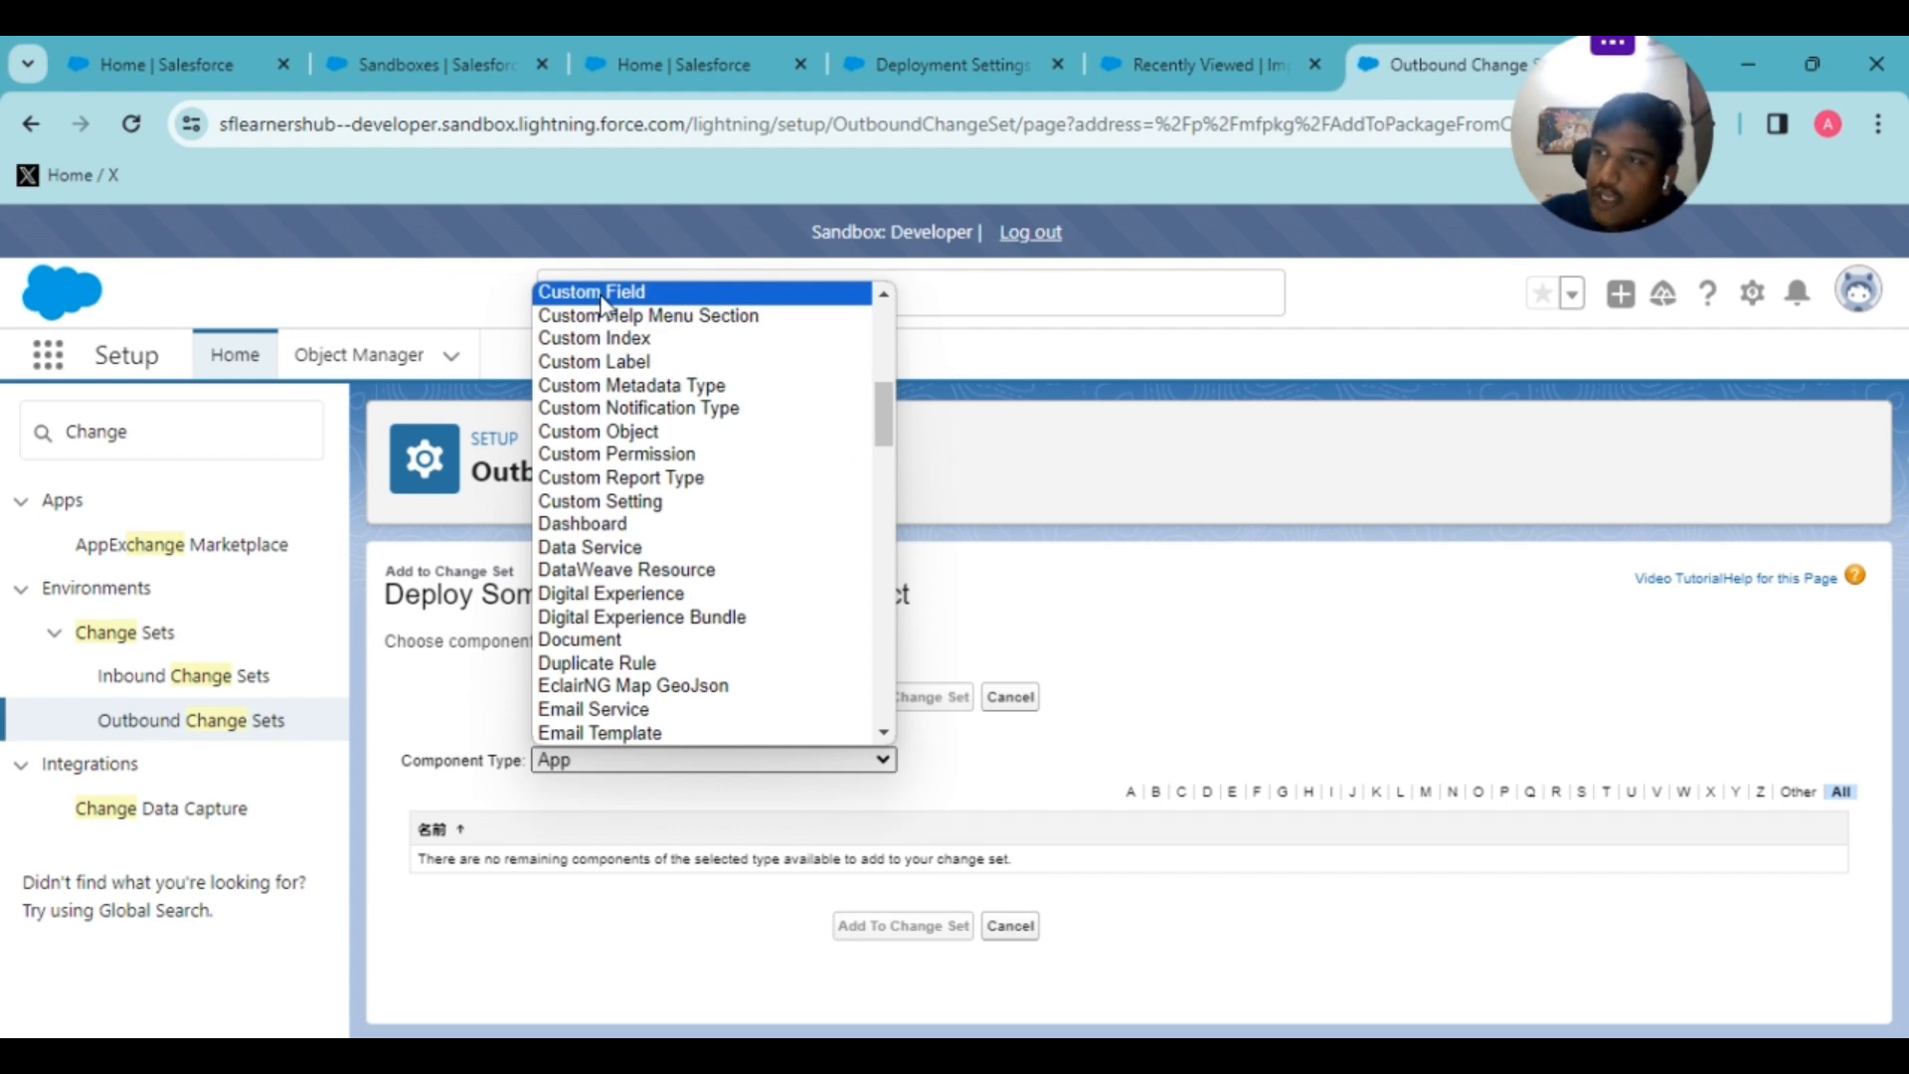
{"action": "left_click", "coordinate": [600, 291]}
{"action": "scroll", "coordinate": [617, 725], "scroll_direction": "down", "scroll_amount": 2}
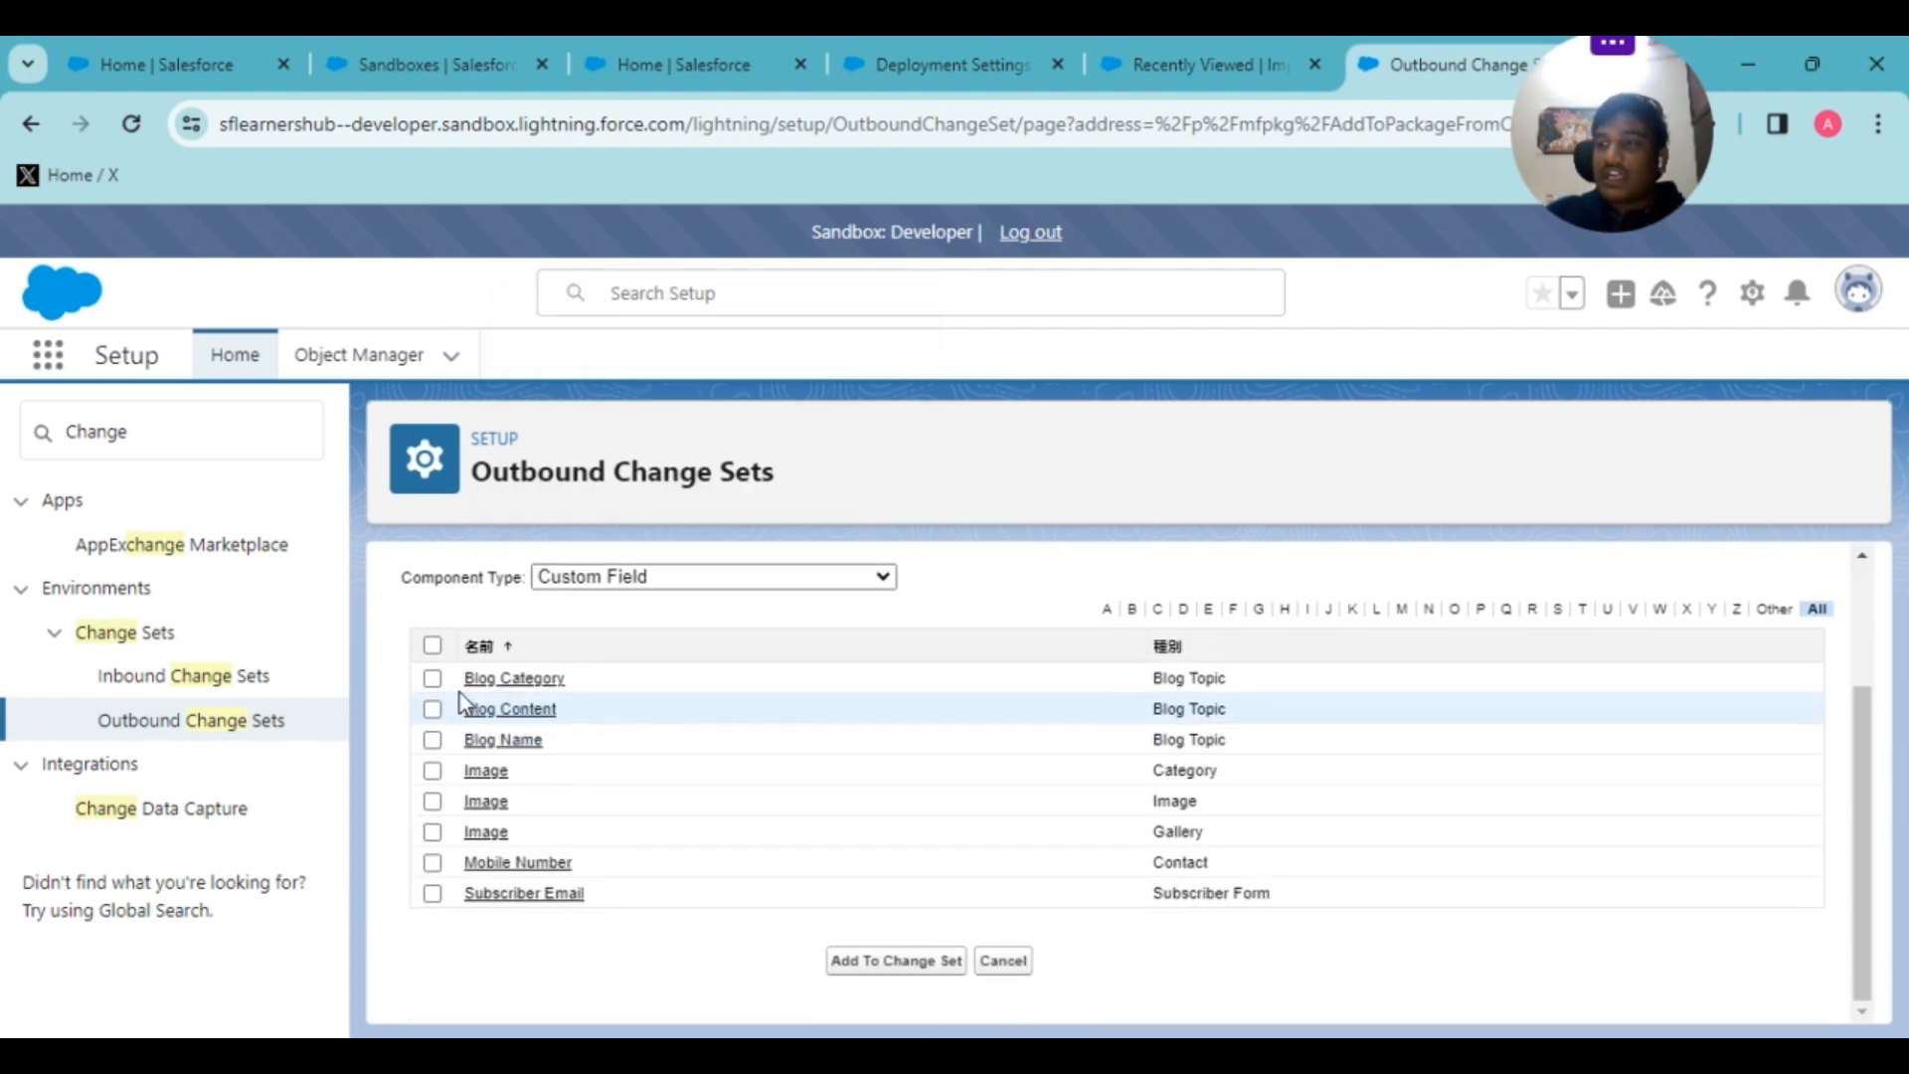
{"action": "left_click", "coordinate": [433, 646]}
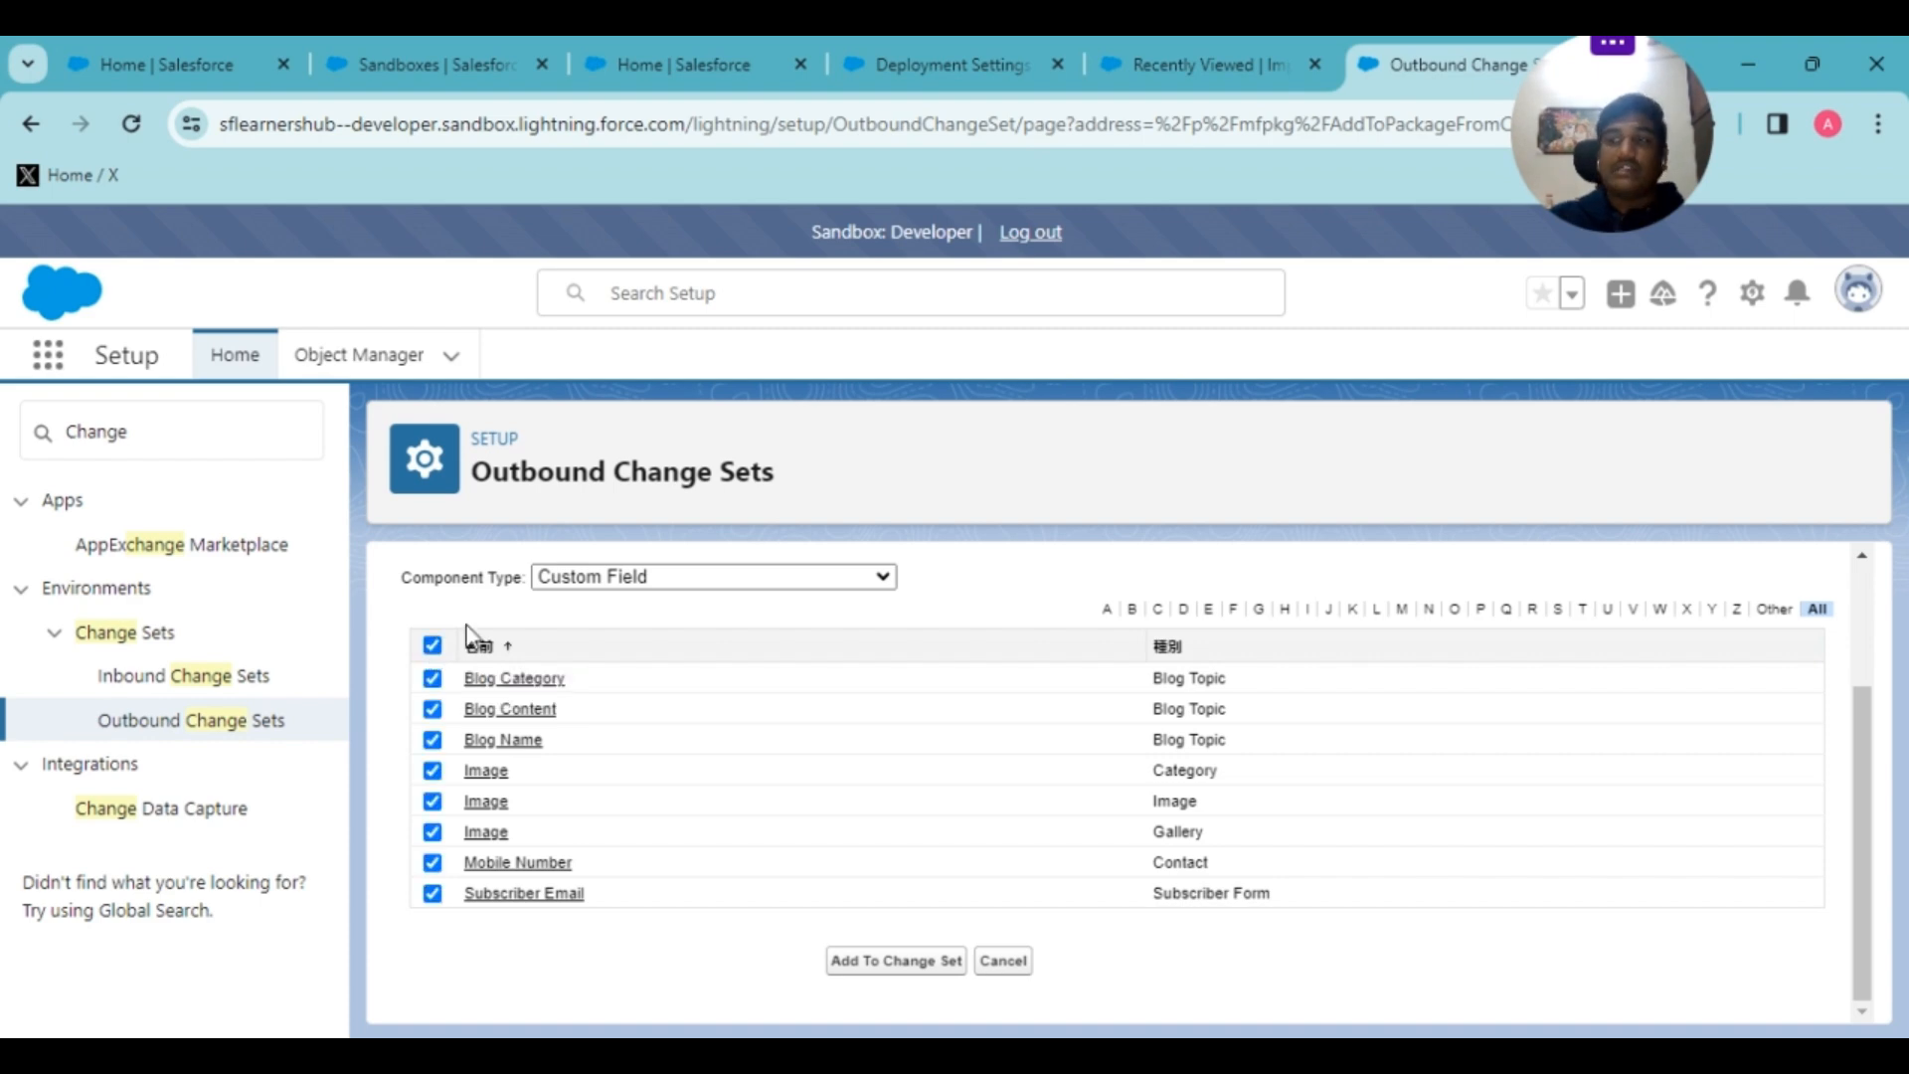
{"action": "left_click", "coordinate": [880, 963]}
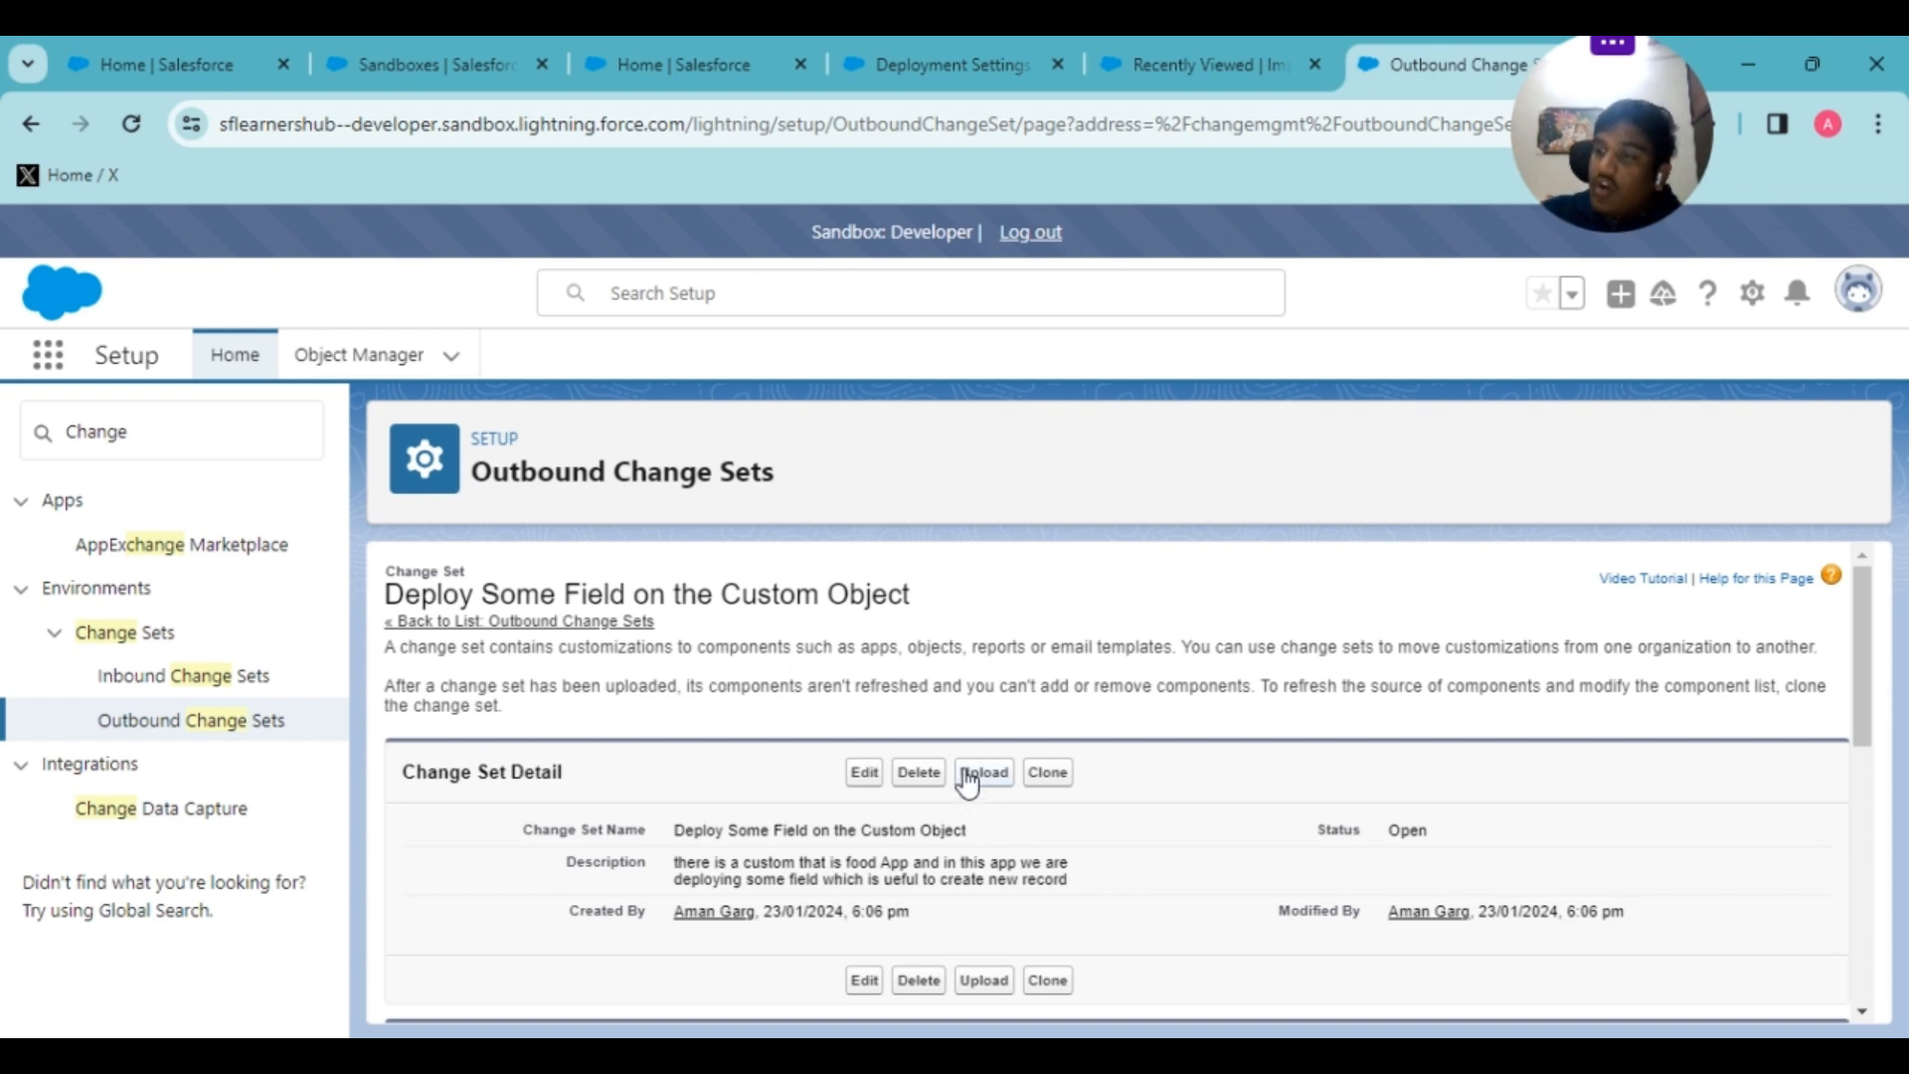
- Start adding another component to the change set and set the component type to Page Layout
{"action": "scroll", "coordinate": [971, 746], "scroll_direction": "down", "scroll_amount": 3}
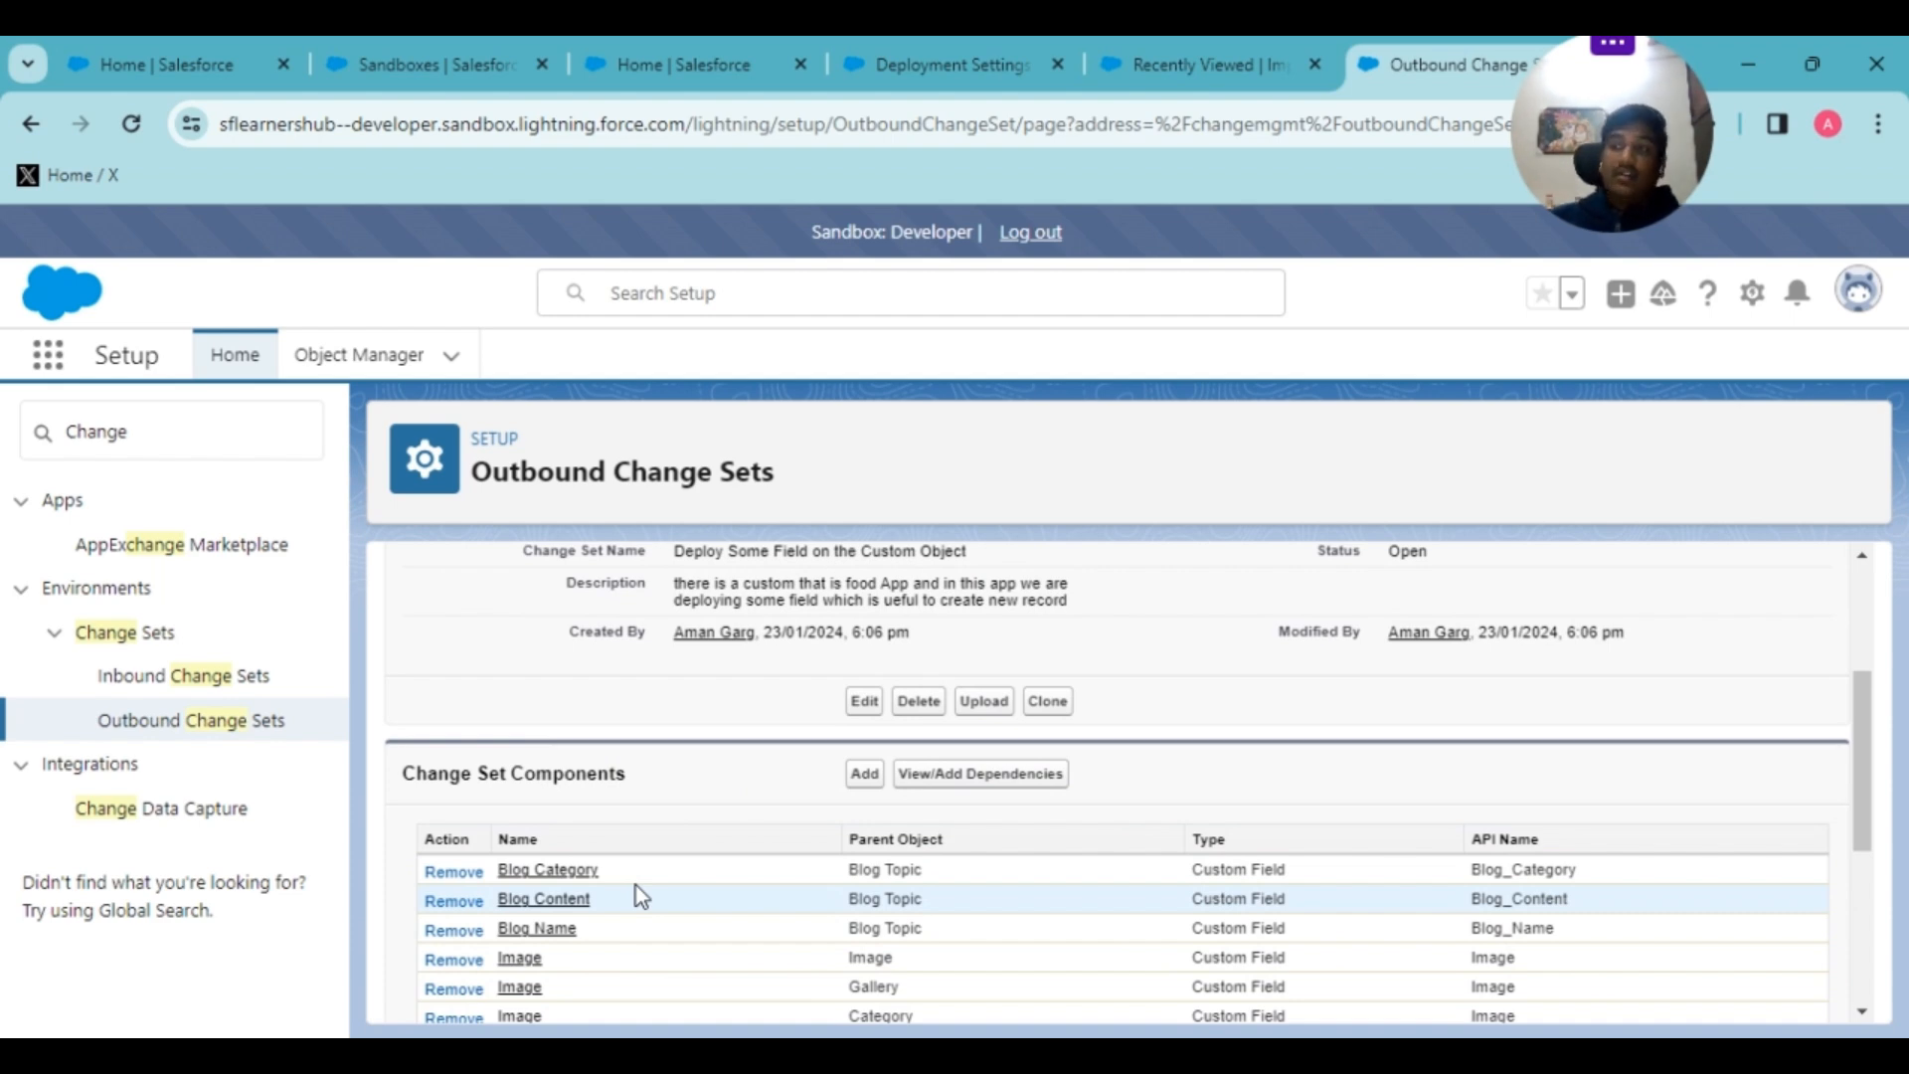
{"action": "scroll", "coordinate": [649, 857], "scroll_direction": "down", "scroll_amount": 2}
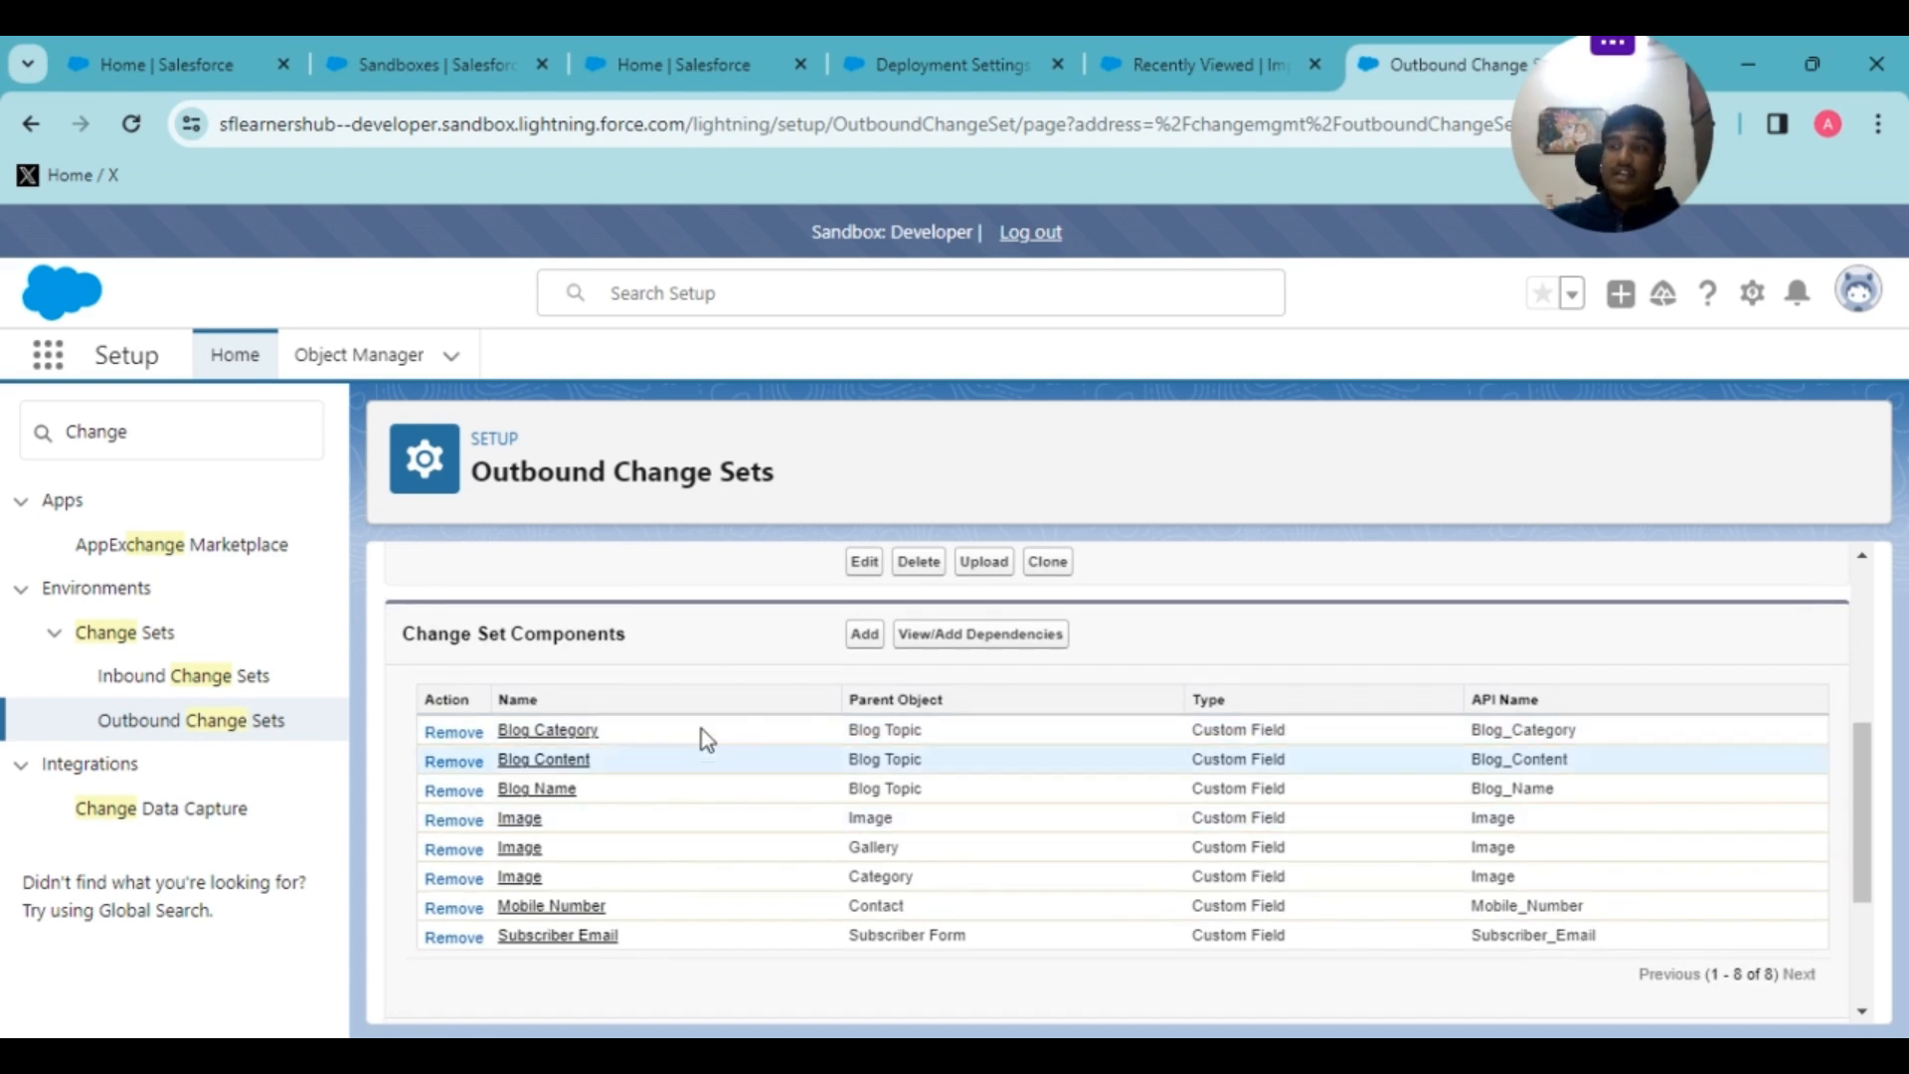
{"action": "left_click", "coordinate": [864, 637]}
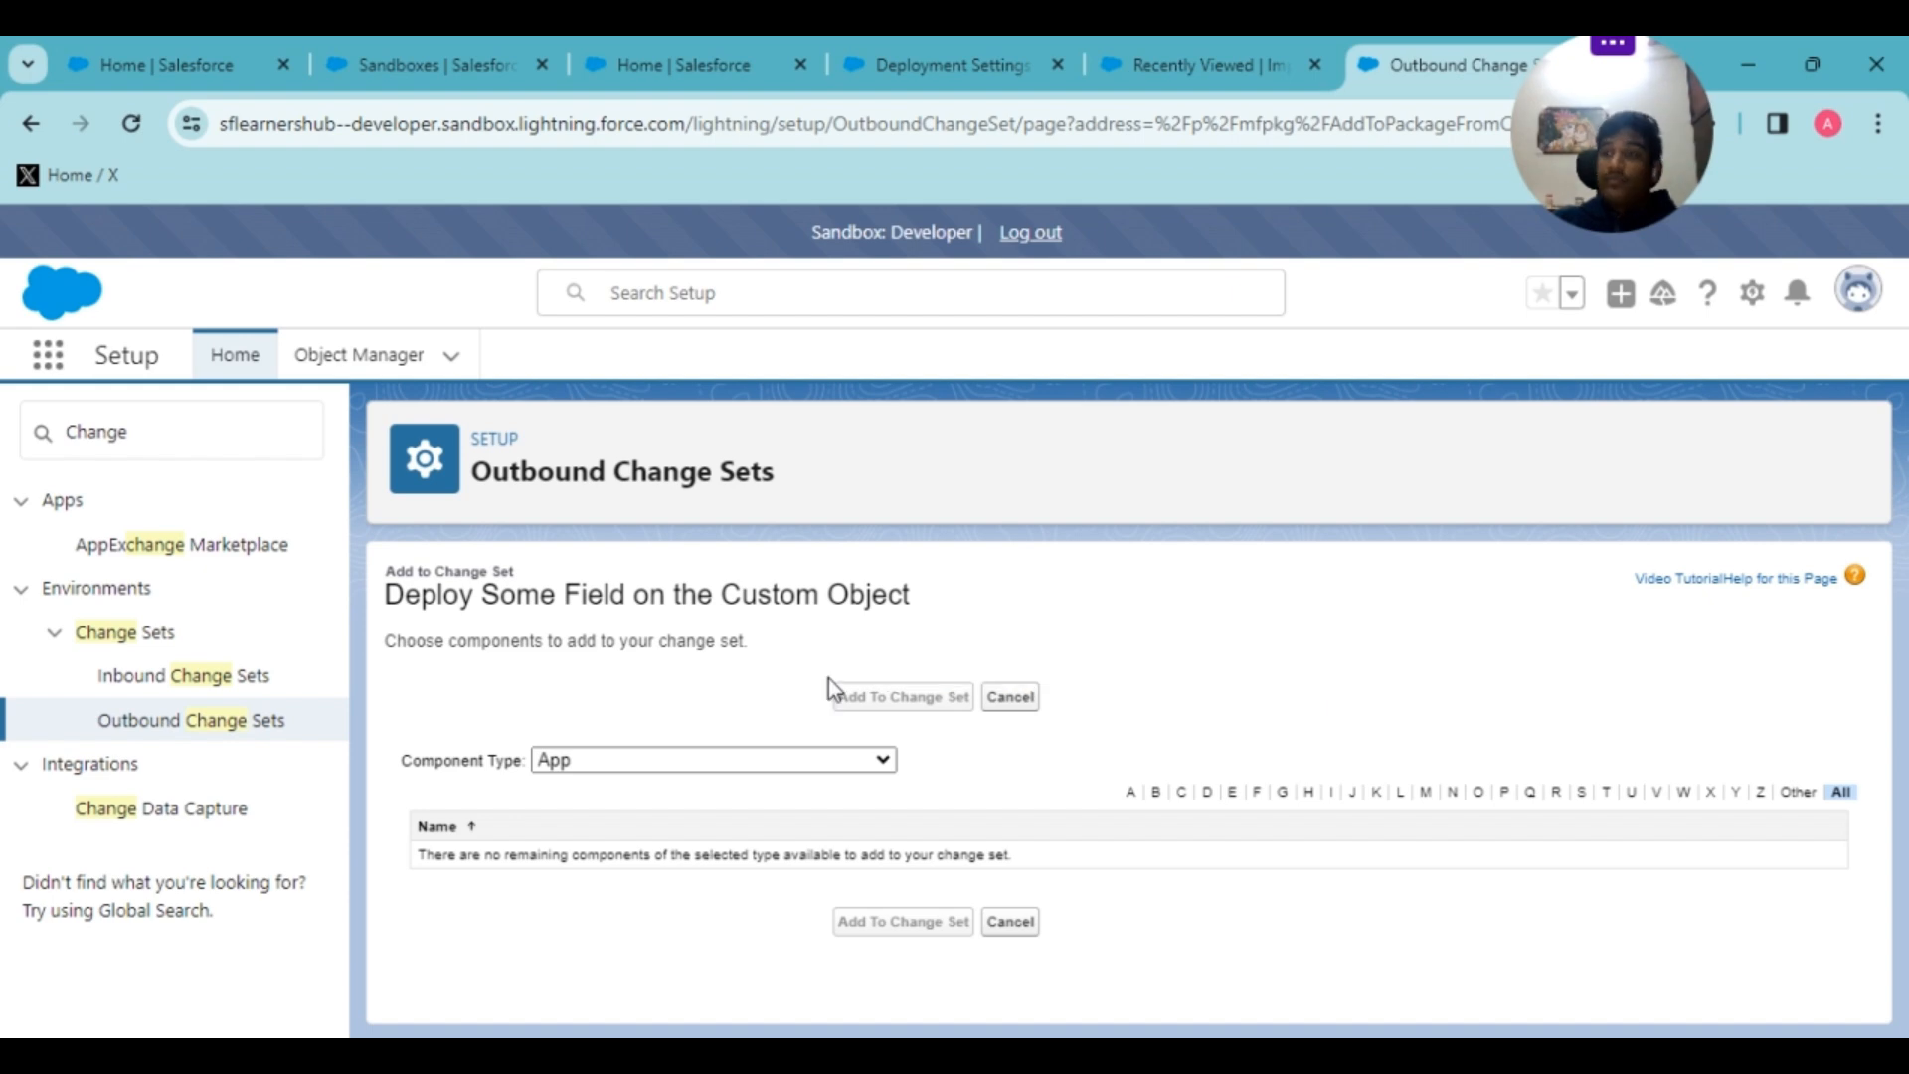
{"action": "left_click", "coordinate": [700, 766]}
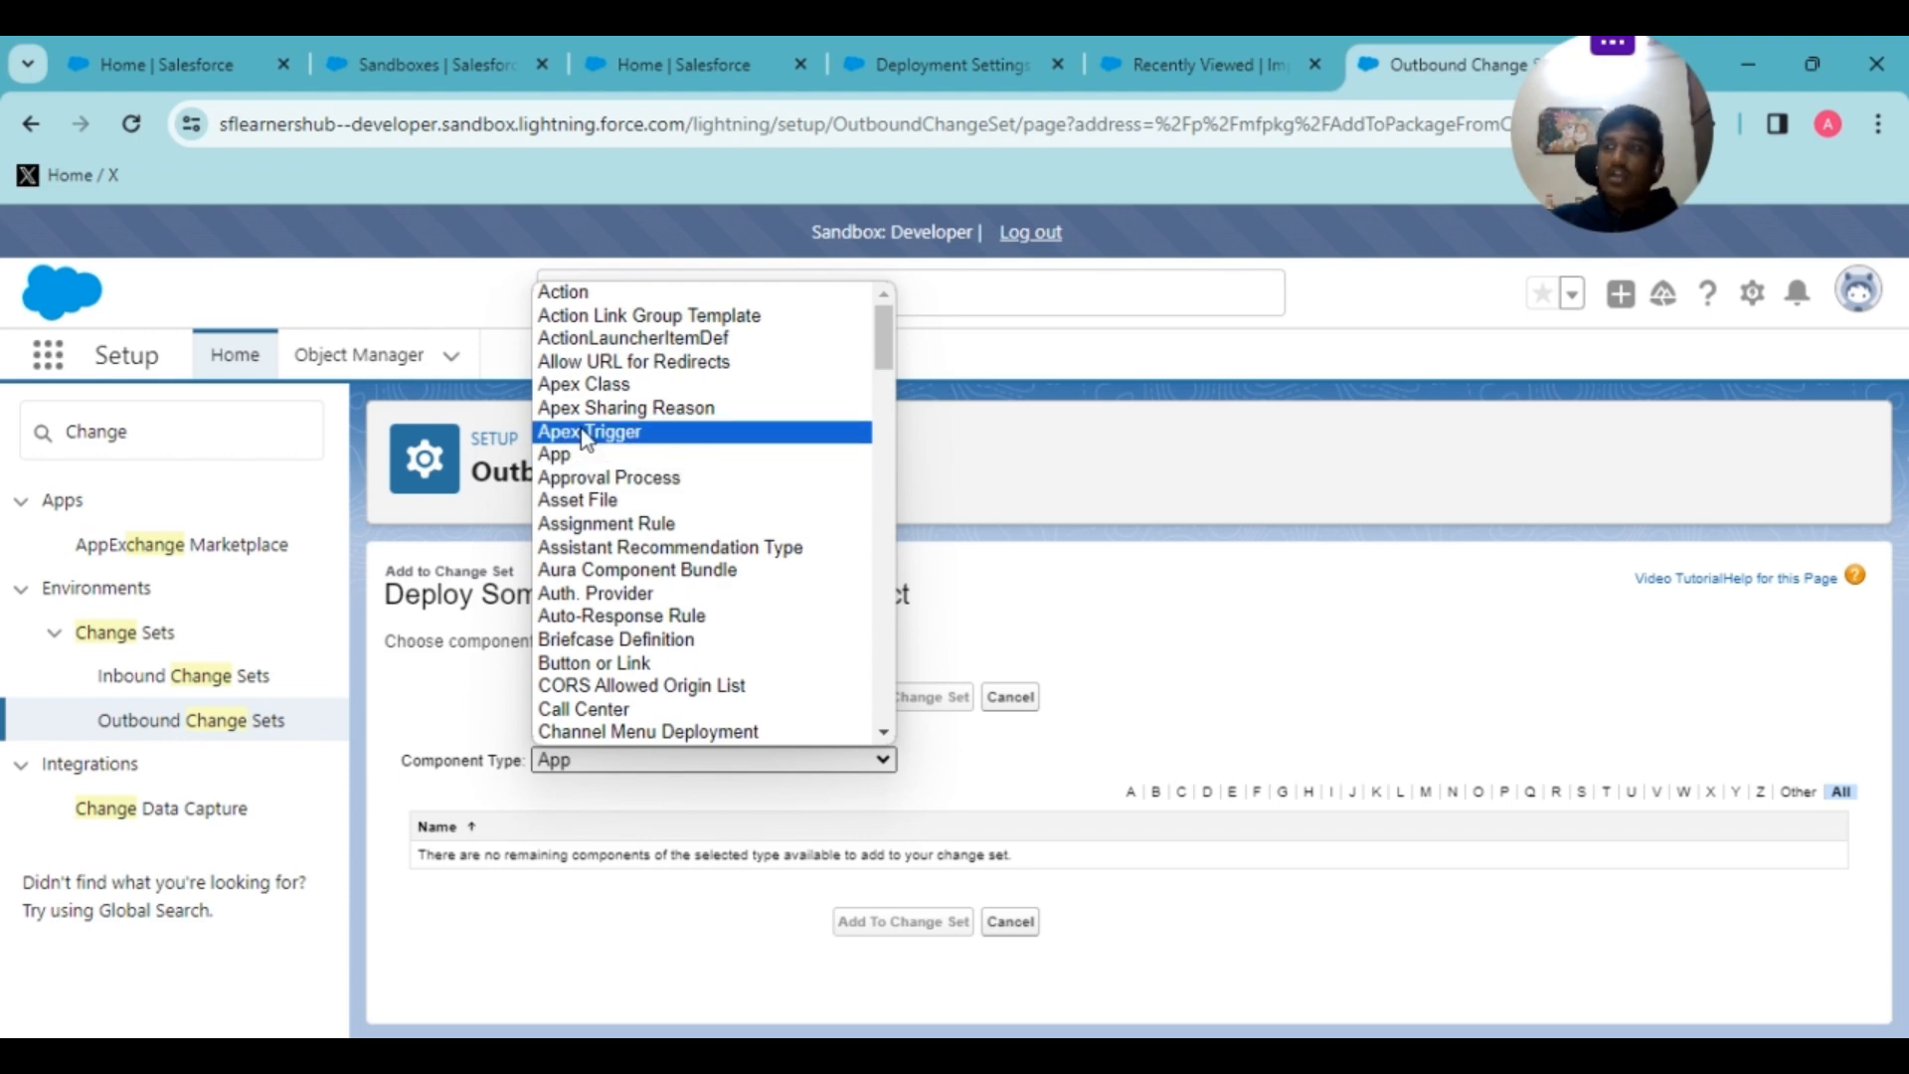
{"action": "scroll", "coordinate": [598, 443], "scroll_direction": "down", "scroll_amount": 5}
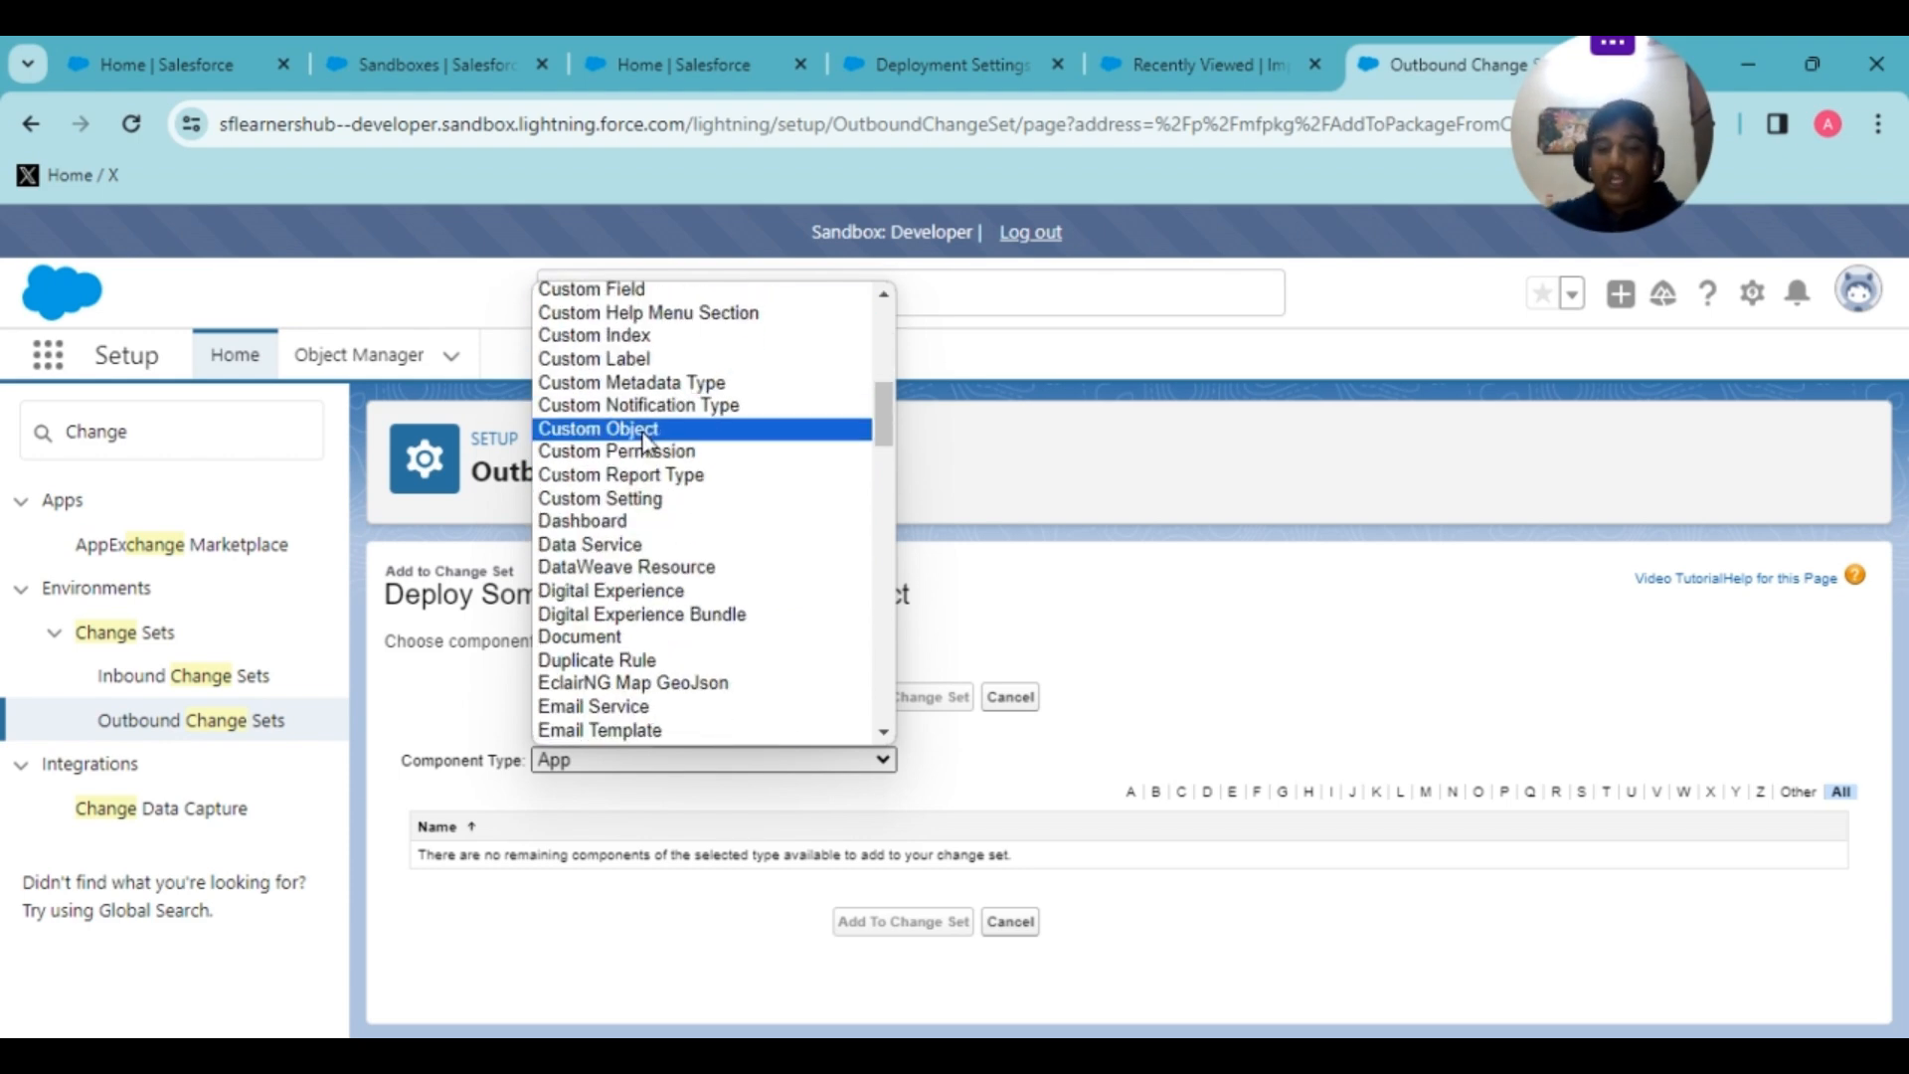
{"action": "key", "text": "p"}
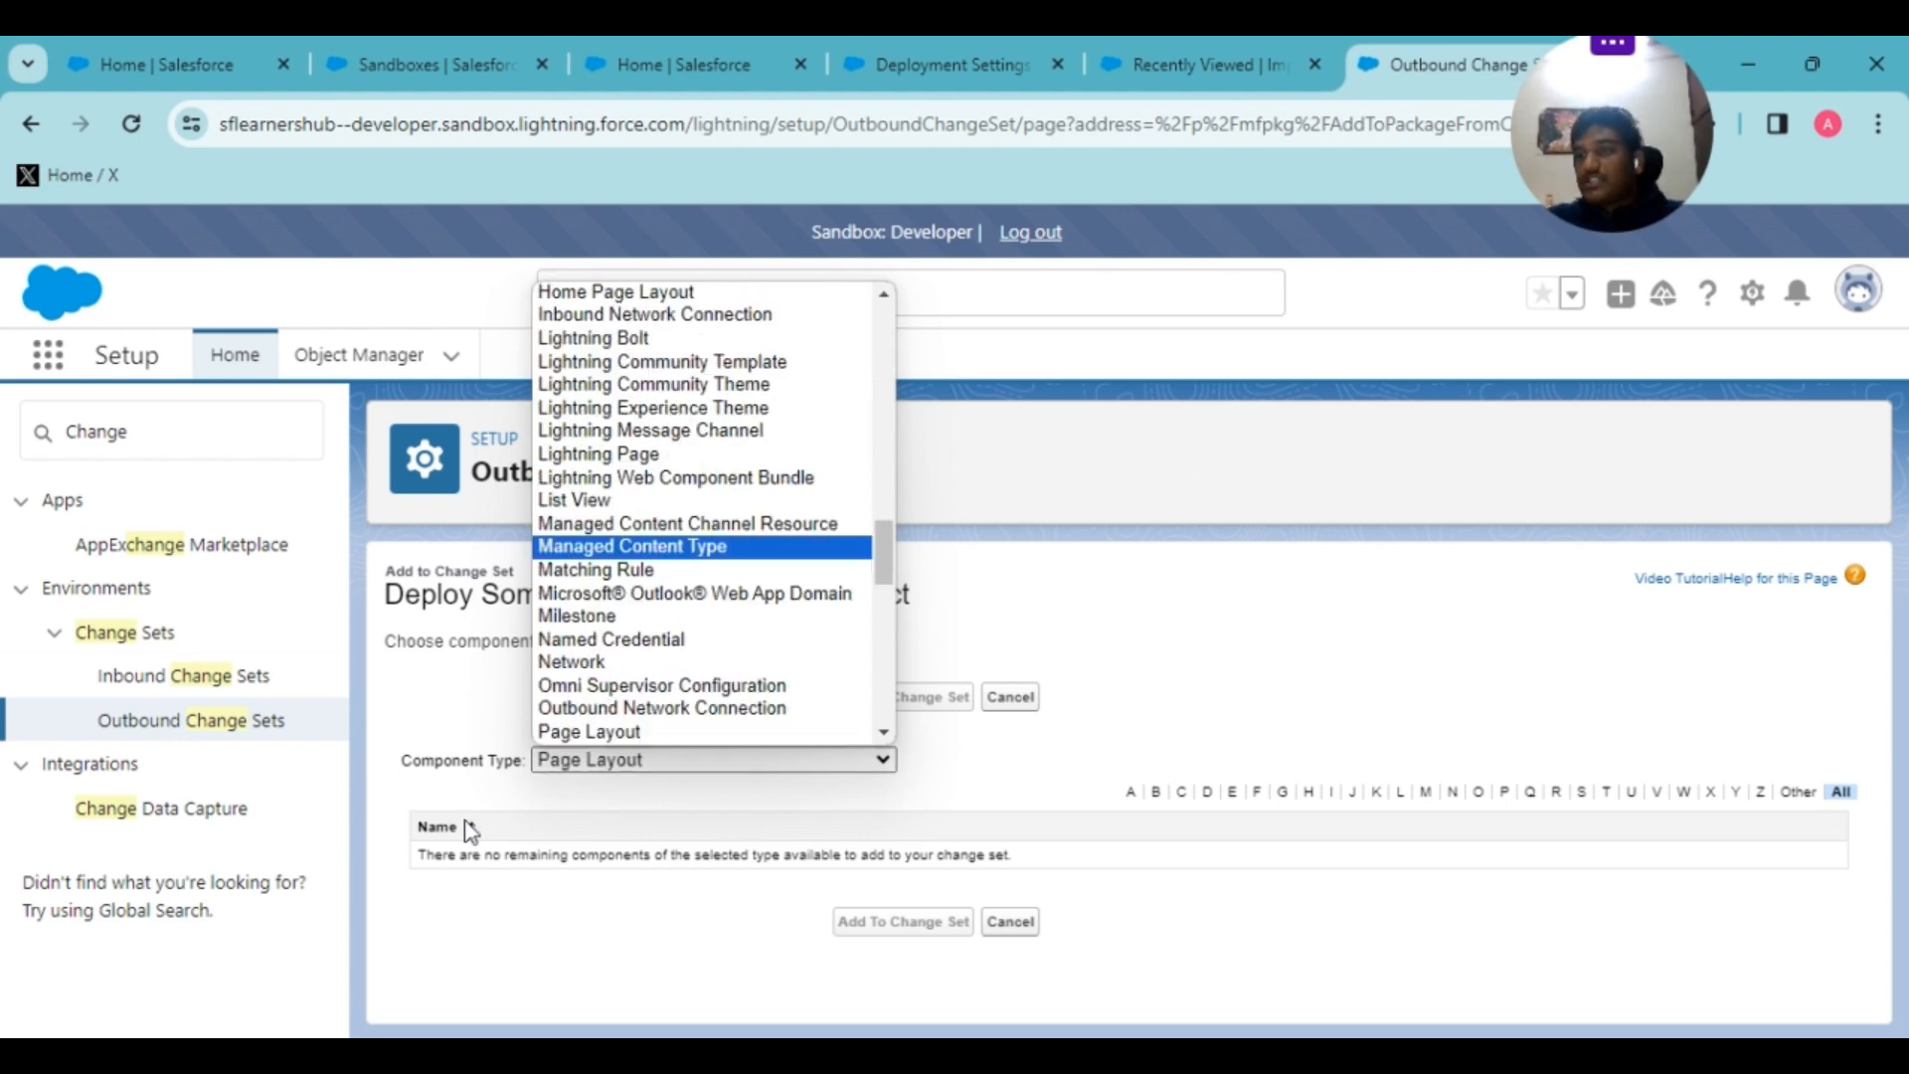
{"action": "left_click", "coordinate": [587, 736]}
- Select the Blog Topic Layout page layout and add it to the change set
{"action": "scroll", "coordinate": [569, 696], "scroll_direction": "down", "scroll_amount": 4}
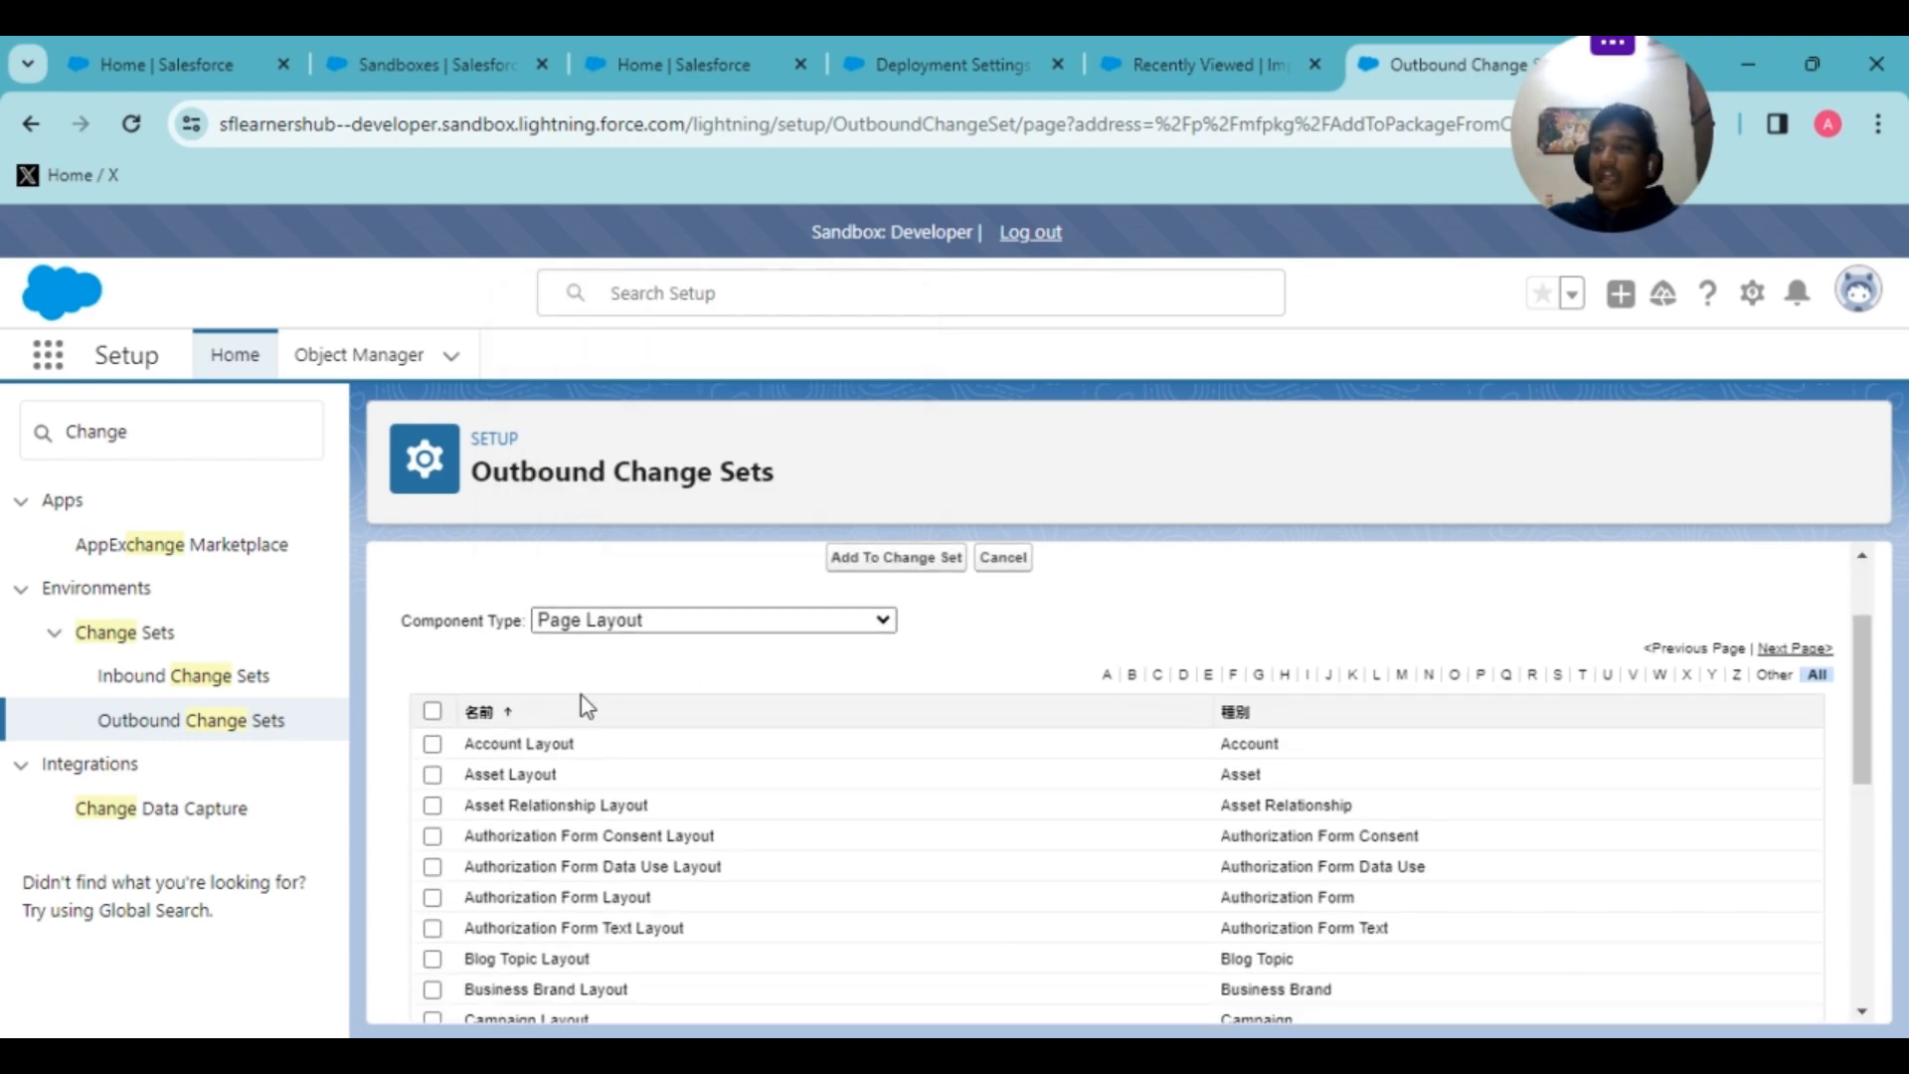
{"action": "scroll", "coordinate": [1082, 777], "scroll_direction": "up", "scroll_amount": 3}
{"action": "scroll", "coordinate": [1081, 778], "scroll_direction": "down", "scroll_amount": 3}
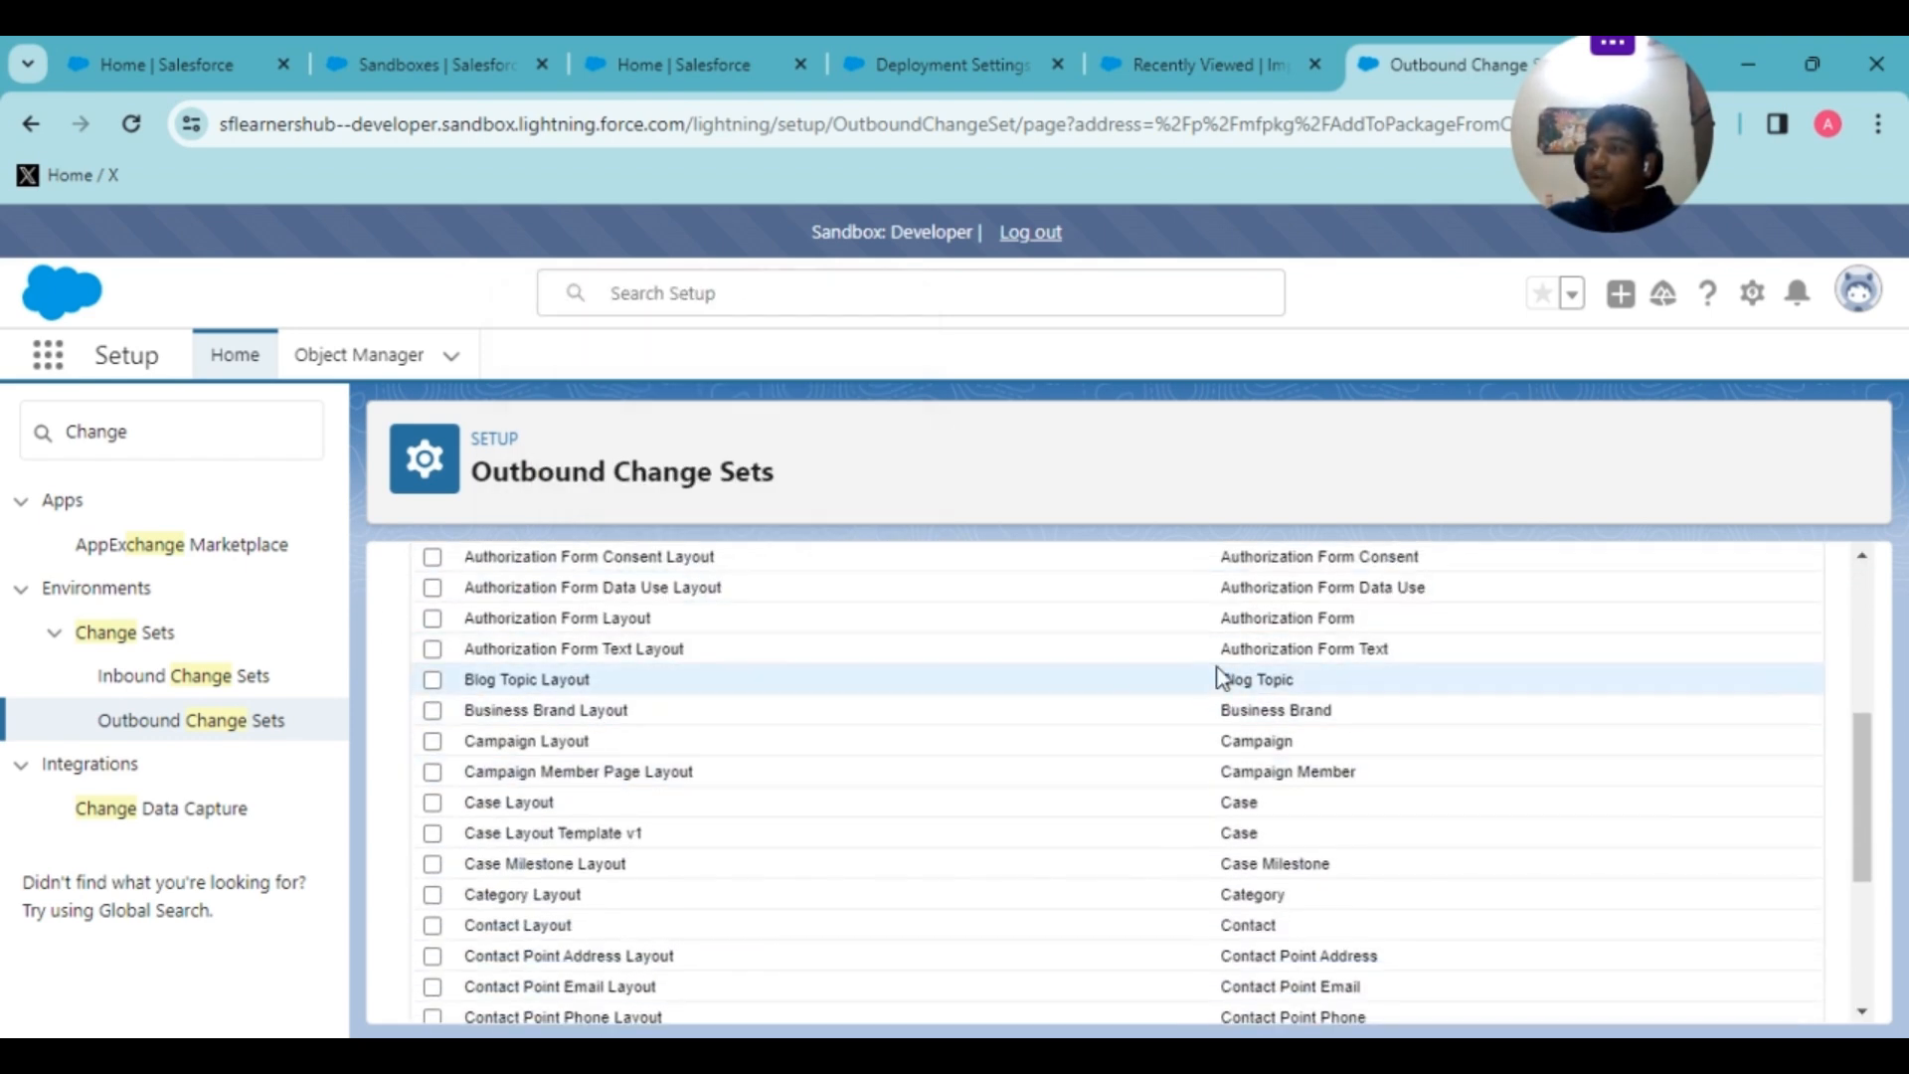
{"action": "left_click", "coordinate": [432, 680]}
{"action": "scroll", "coordinate": [696, 734], "scroll_direction": "up", "scroll_amount": 3}
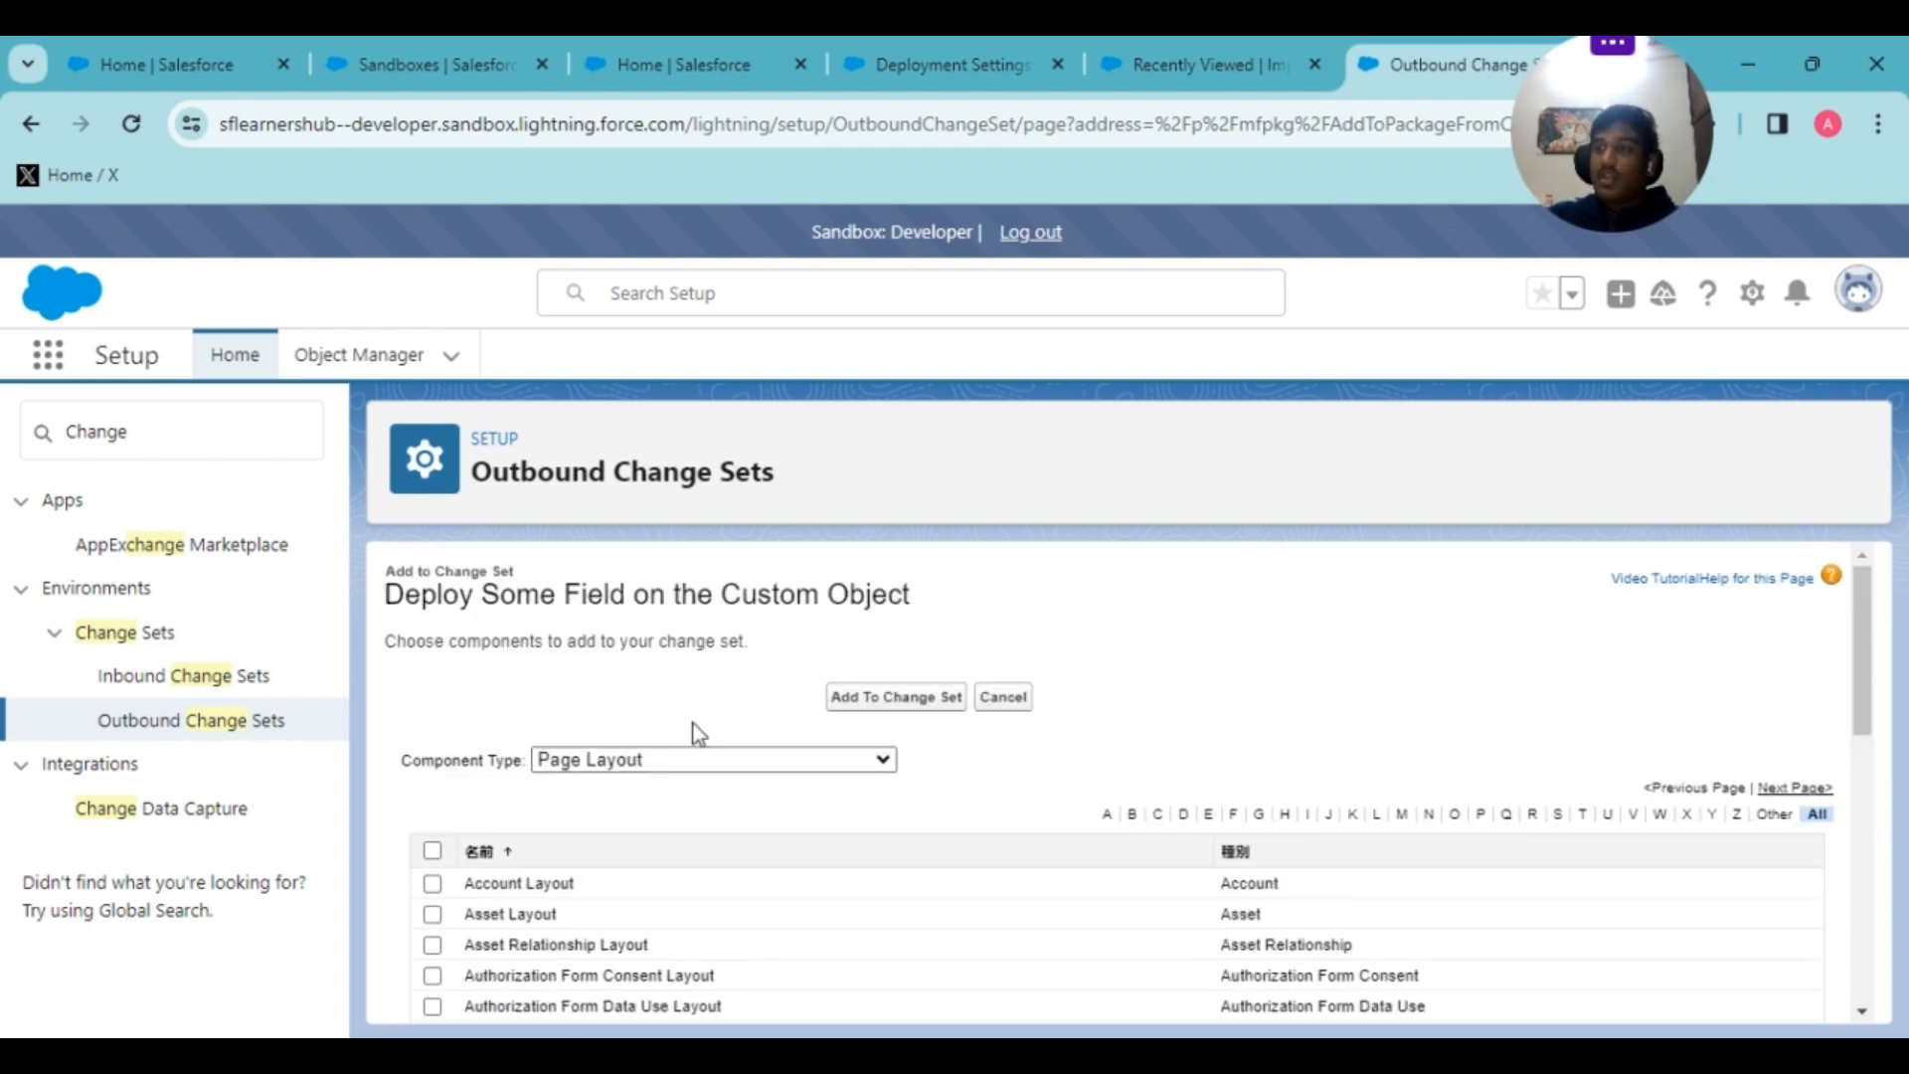
{"action": "left_click", "coordinate": [867, 698]}
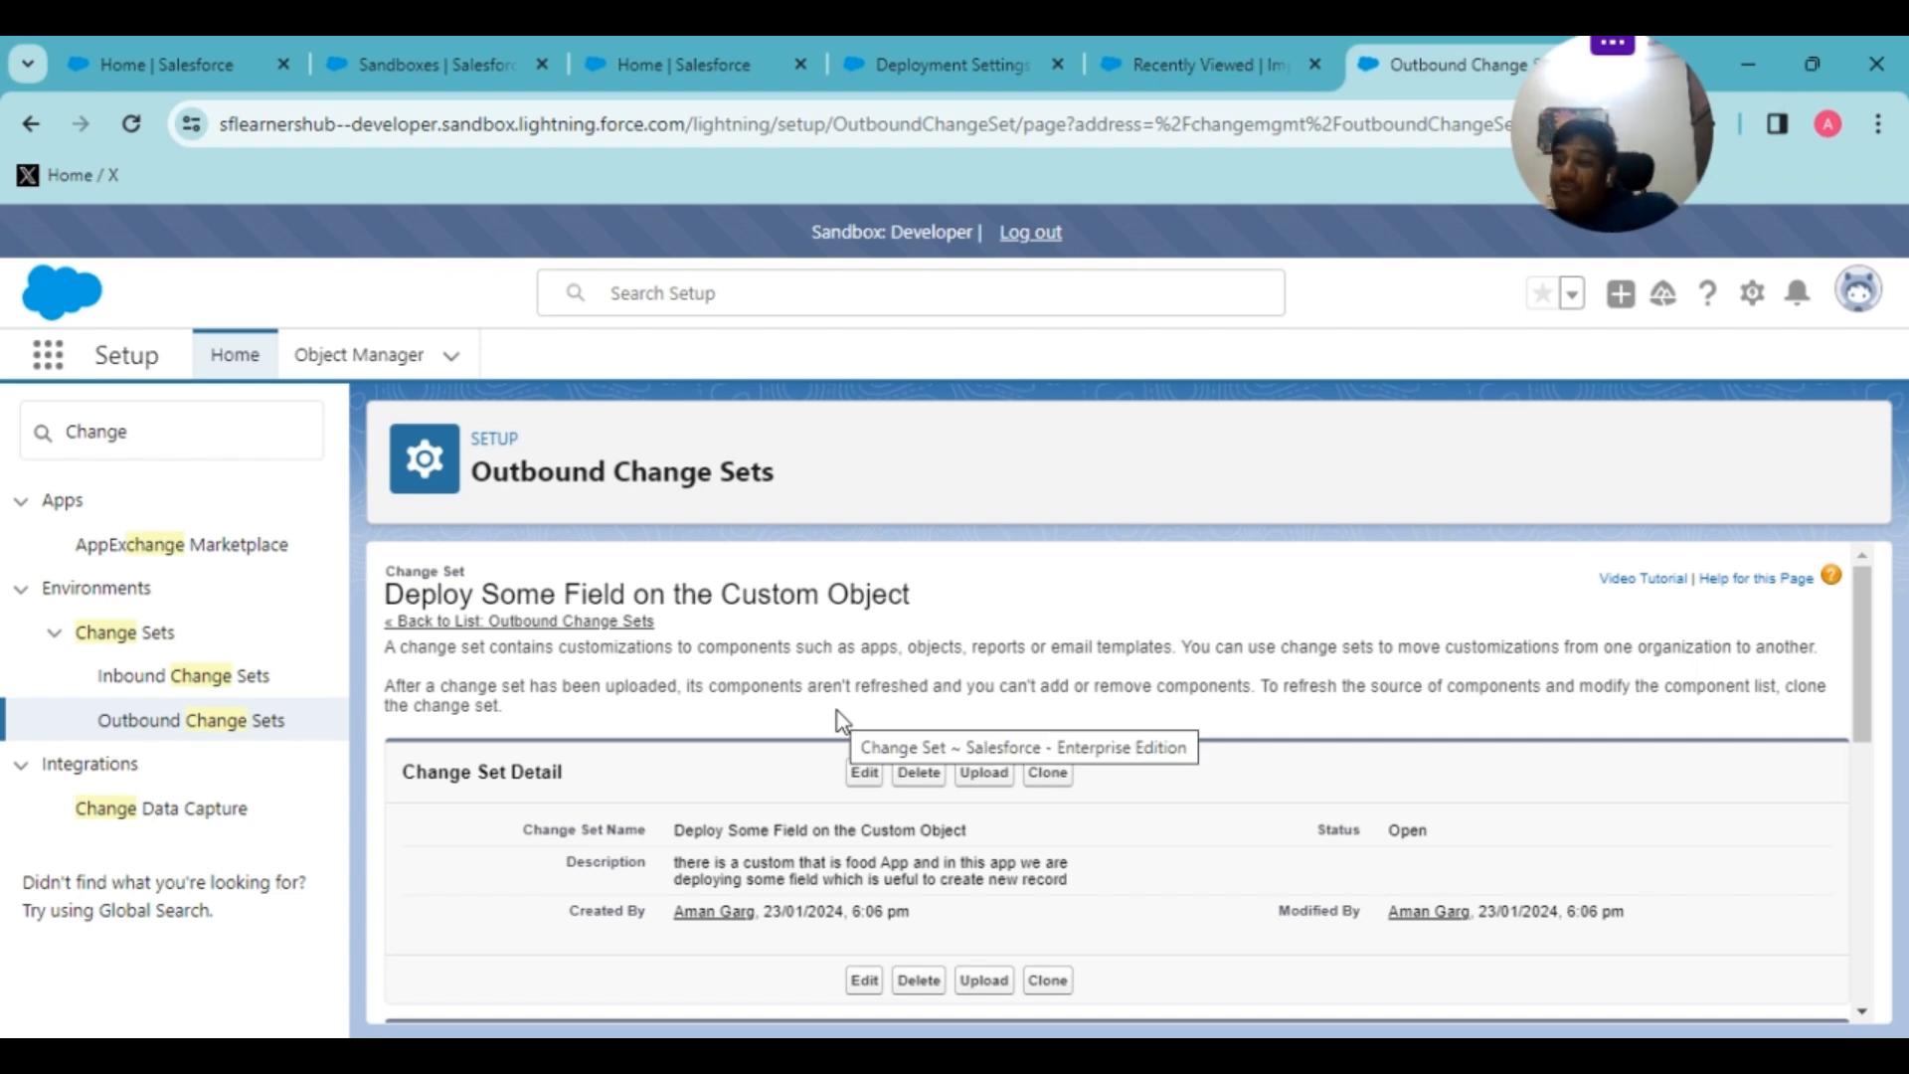
- Review the change set's component list and profile settings, and start uploading the change set
{"action": "scroll", "coordinate": [831, 706], "scroll_direction": "down", "scroll_amount": 2}
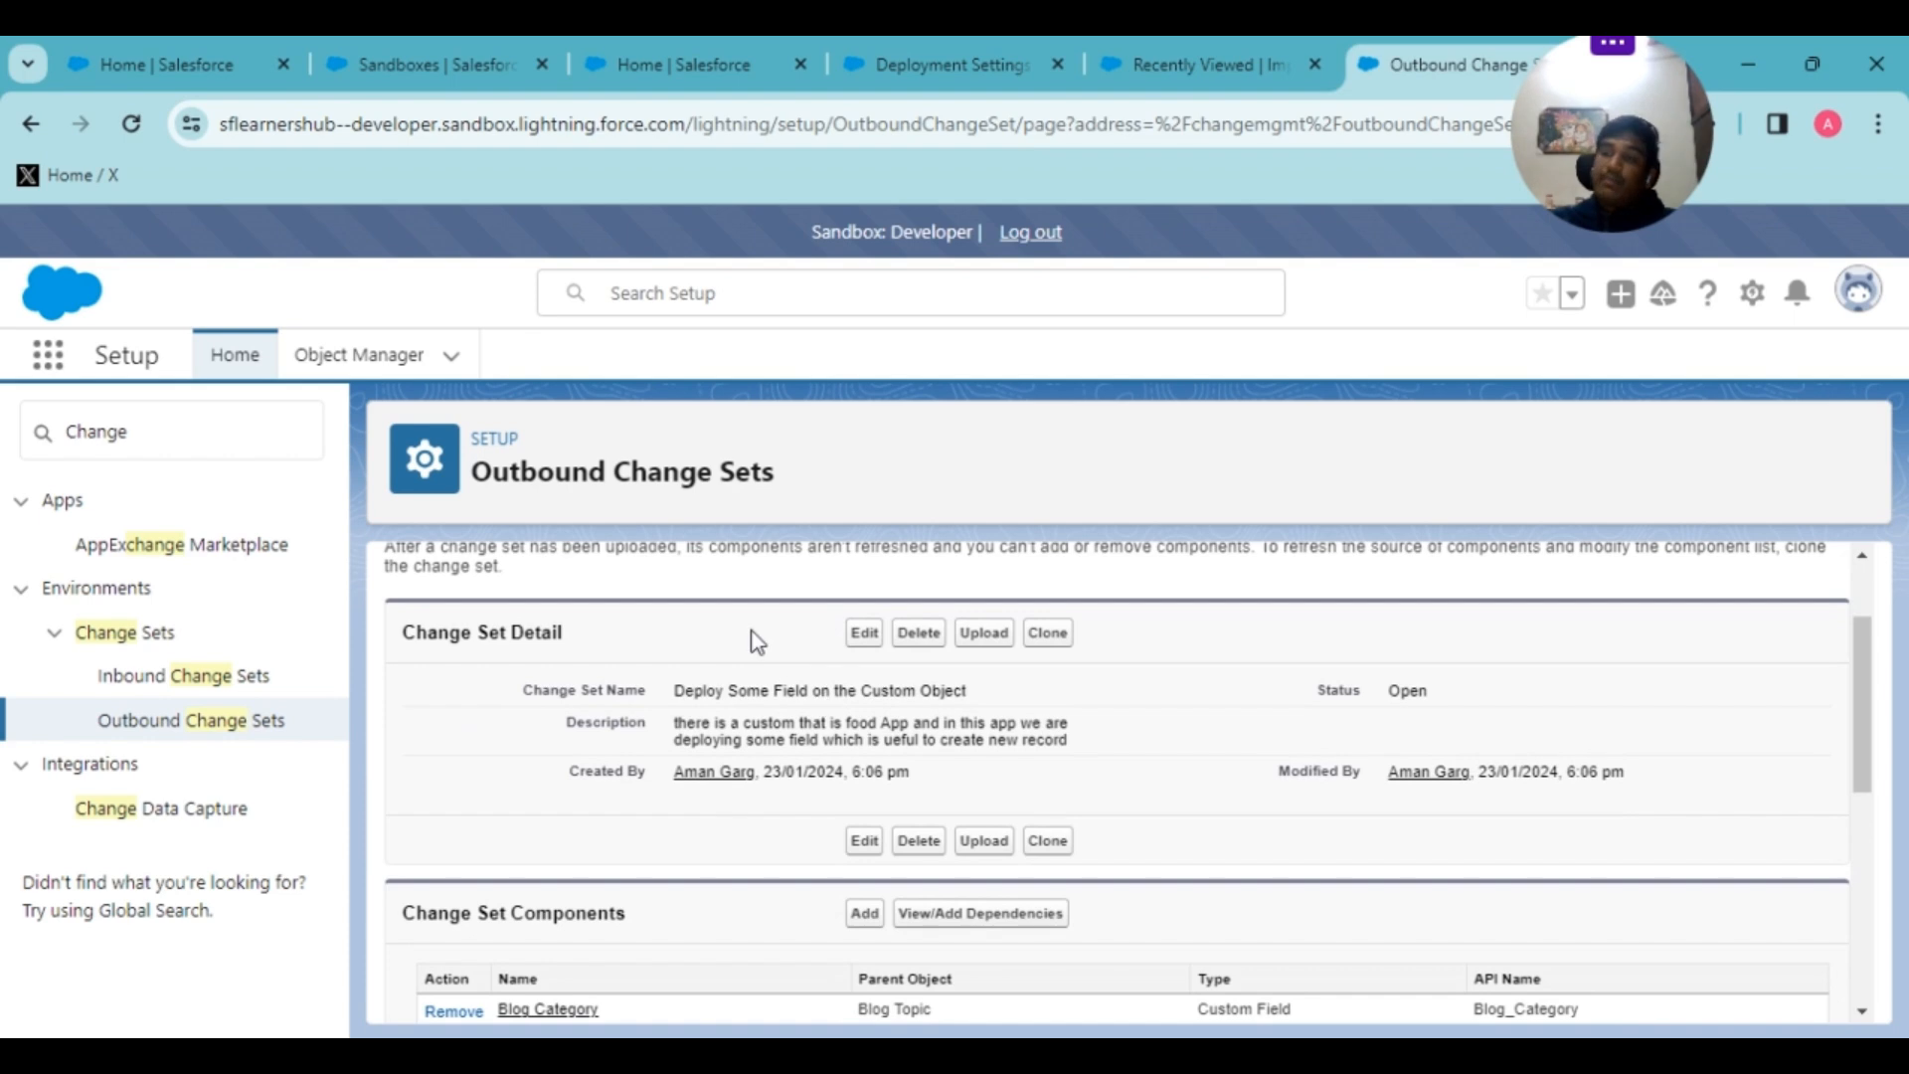
{"action": "scroll", "coordinate": [789, 690], "scroll_direction": "down", "scroll_amount": 2}
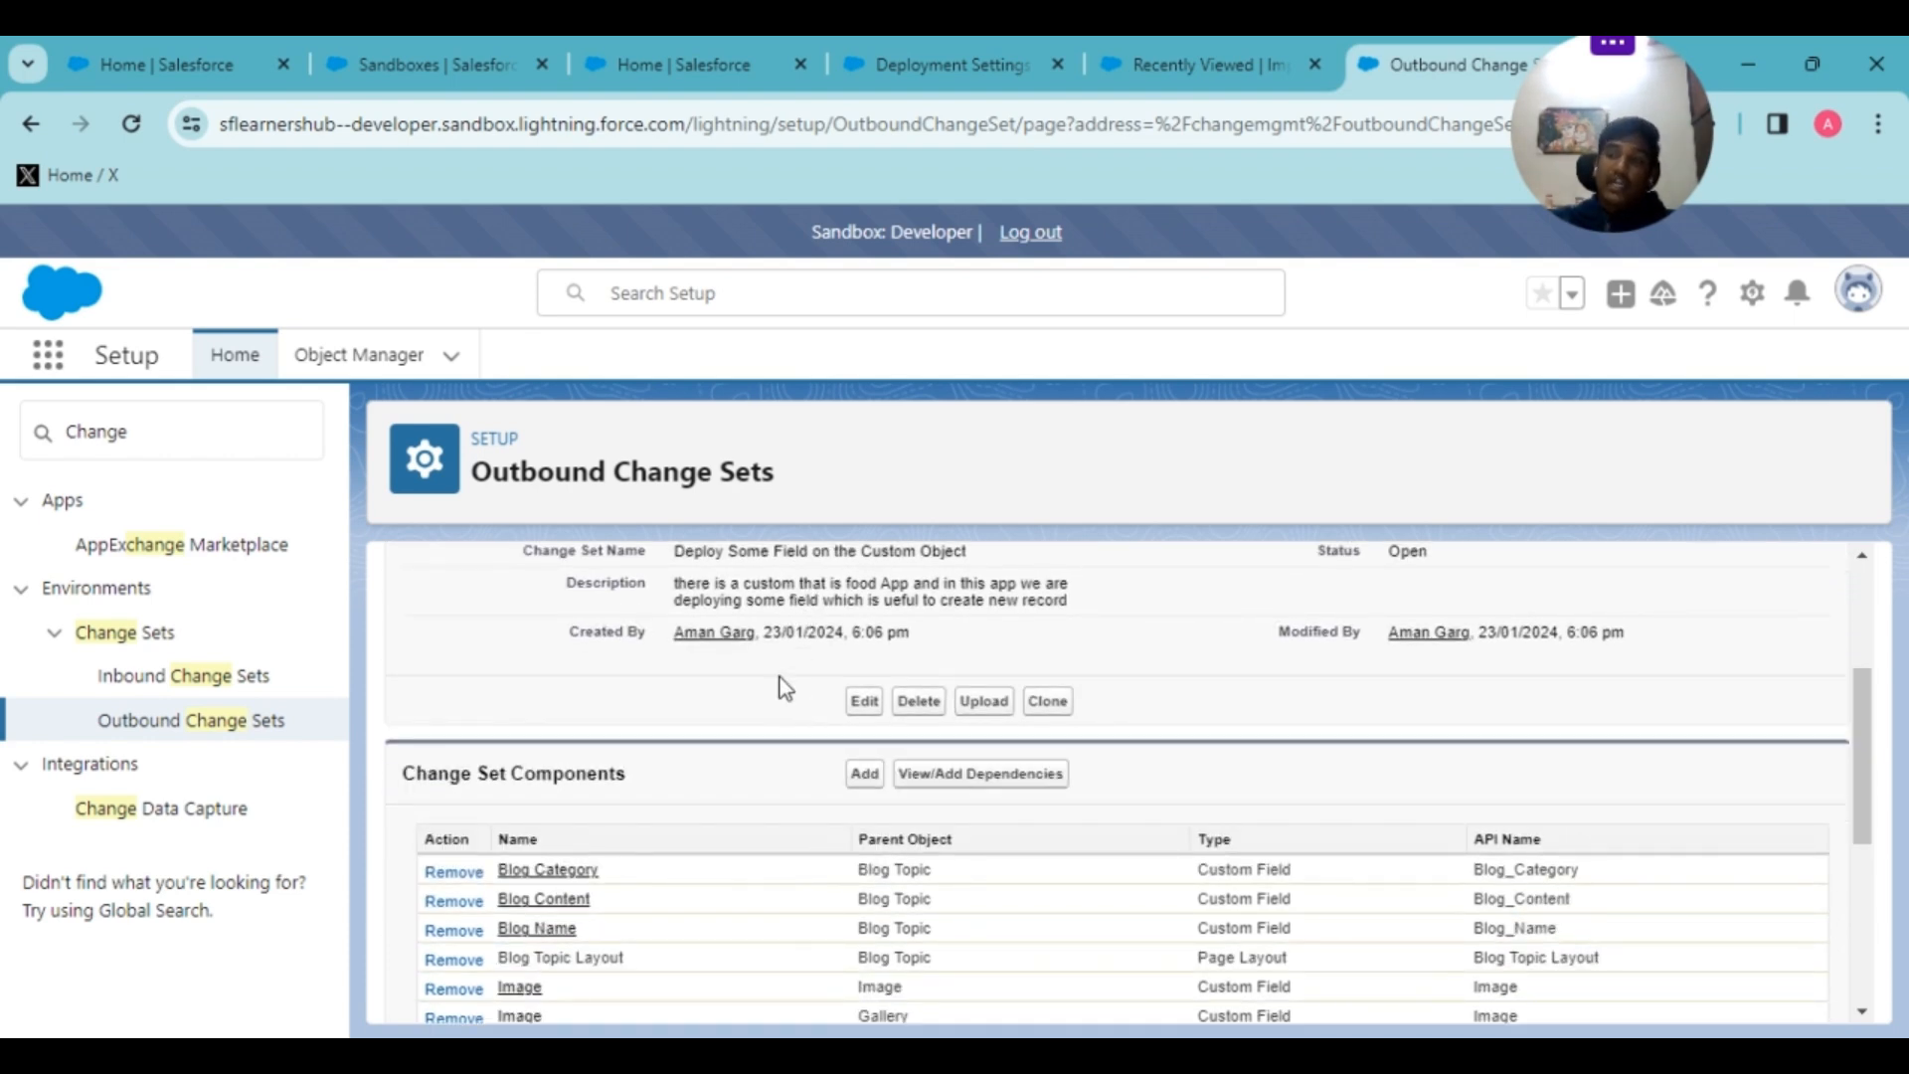
{"action": "scroll", "coordinate": [785, 688], "scroll_direction": "down", "scroll_amount": 6}
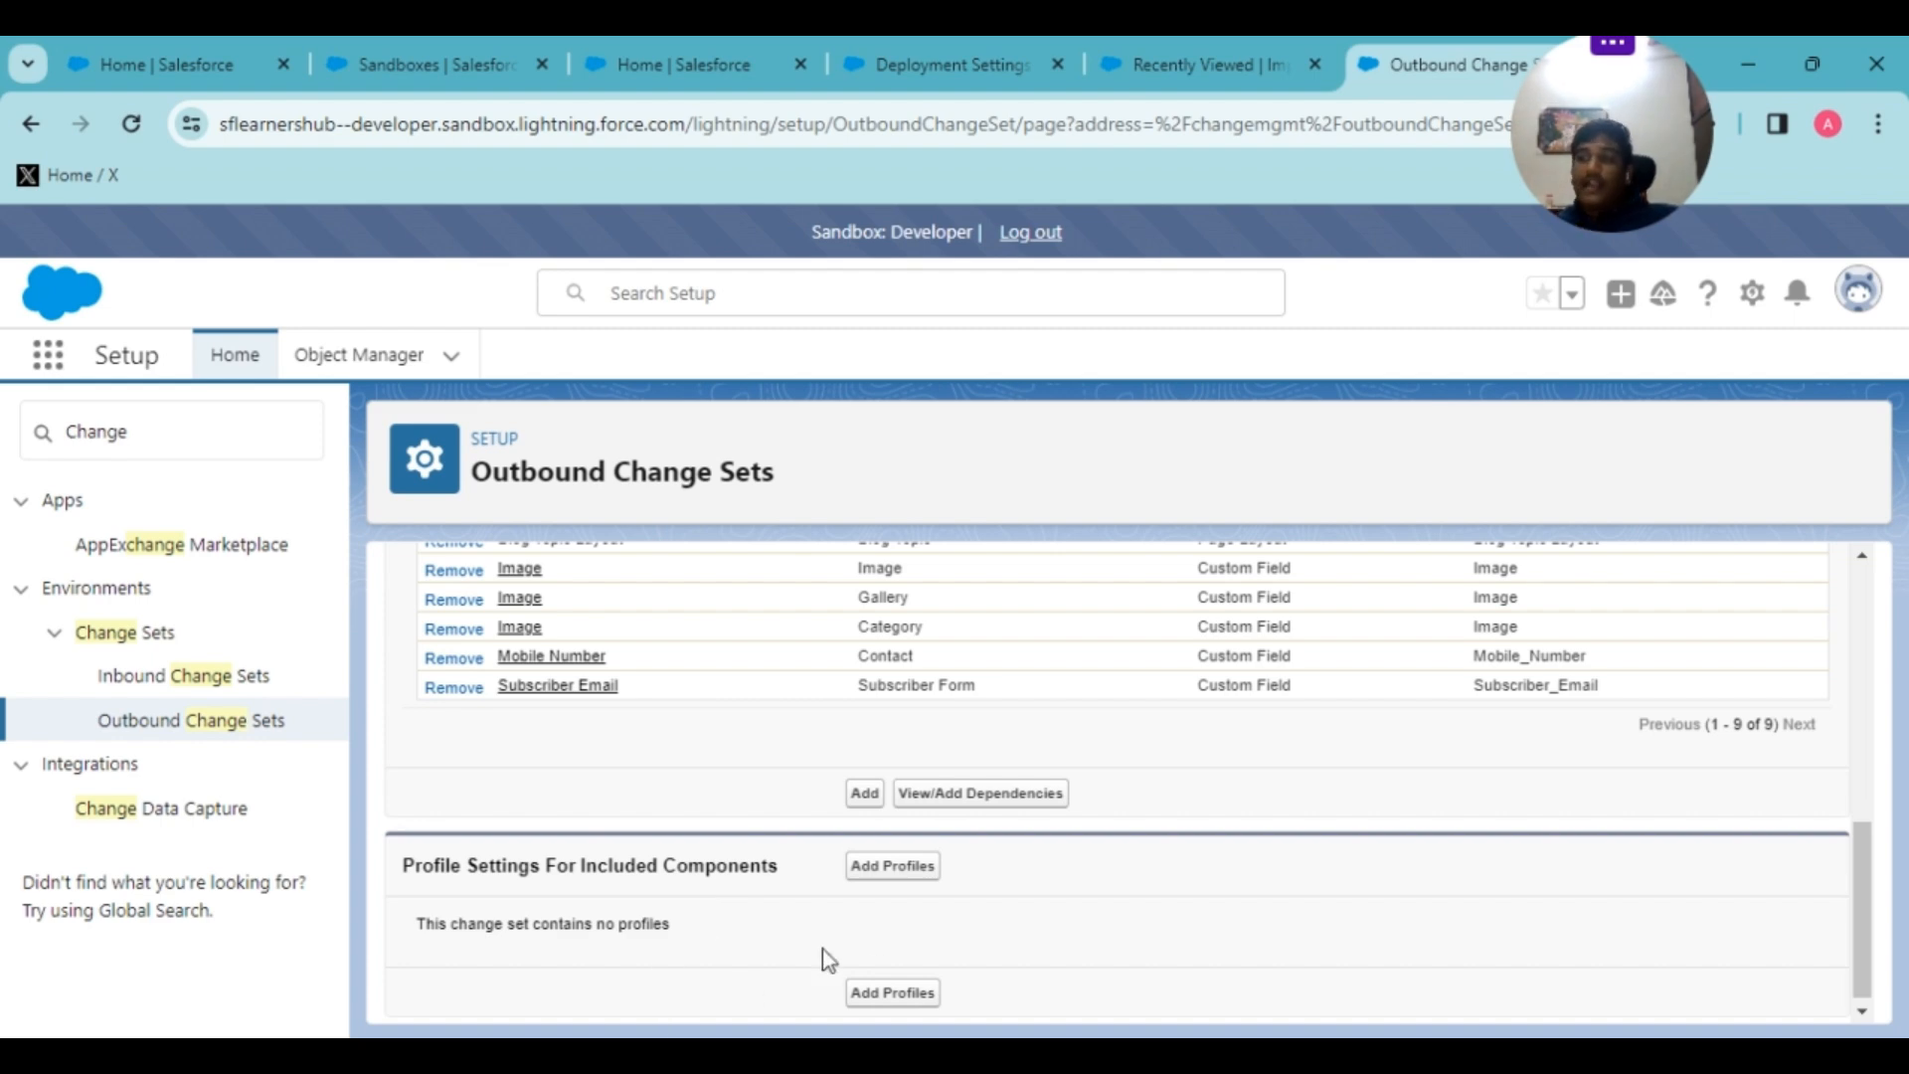
{"action": "scroll", "coordinate": [781, 984], "scroll_direction": "up", "scroll_amount": 5}
{"action": "left_click", "coordinate": [983, 841]}
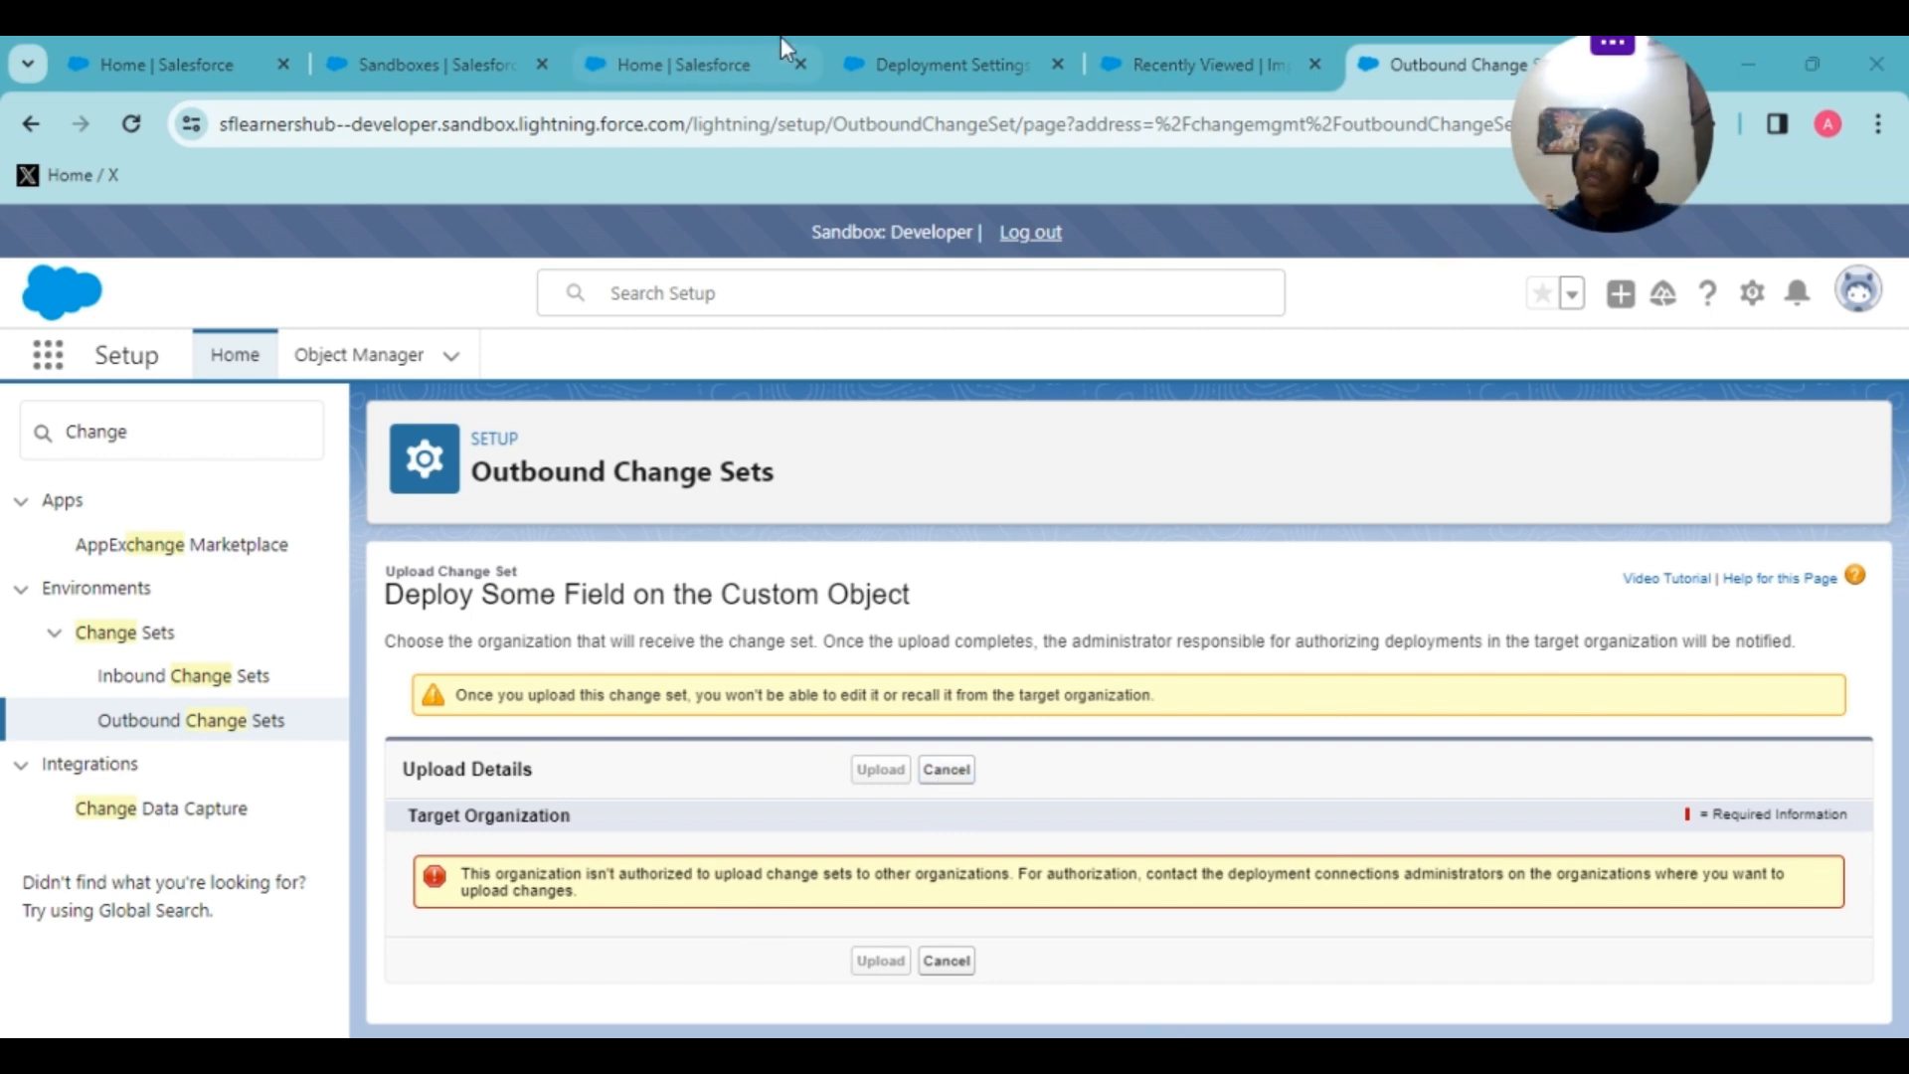
- Switch to the production org's Deployment Settings and open the Developer deployment connection for editing
{"action": "left_click", "coordinate": [902, 60]}
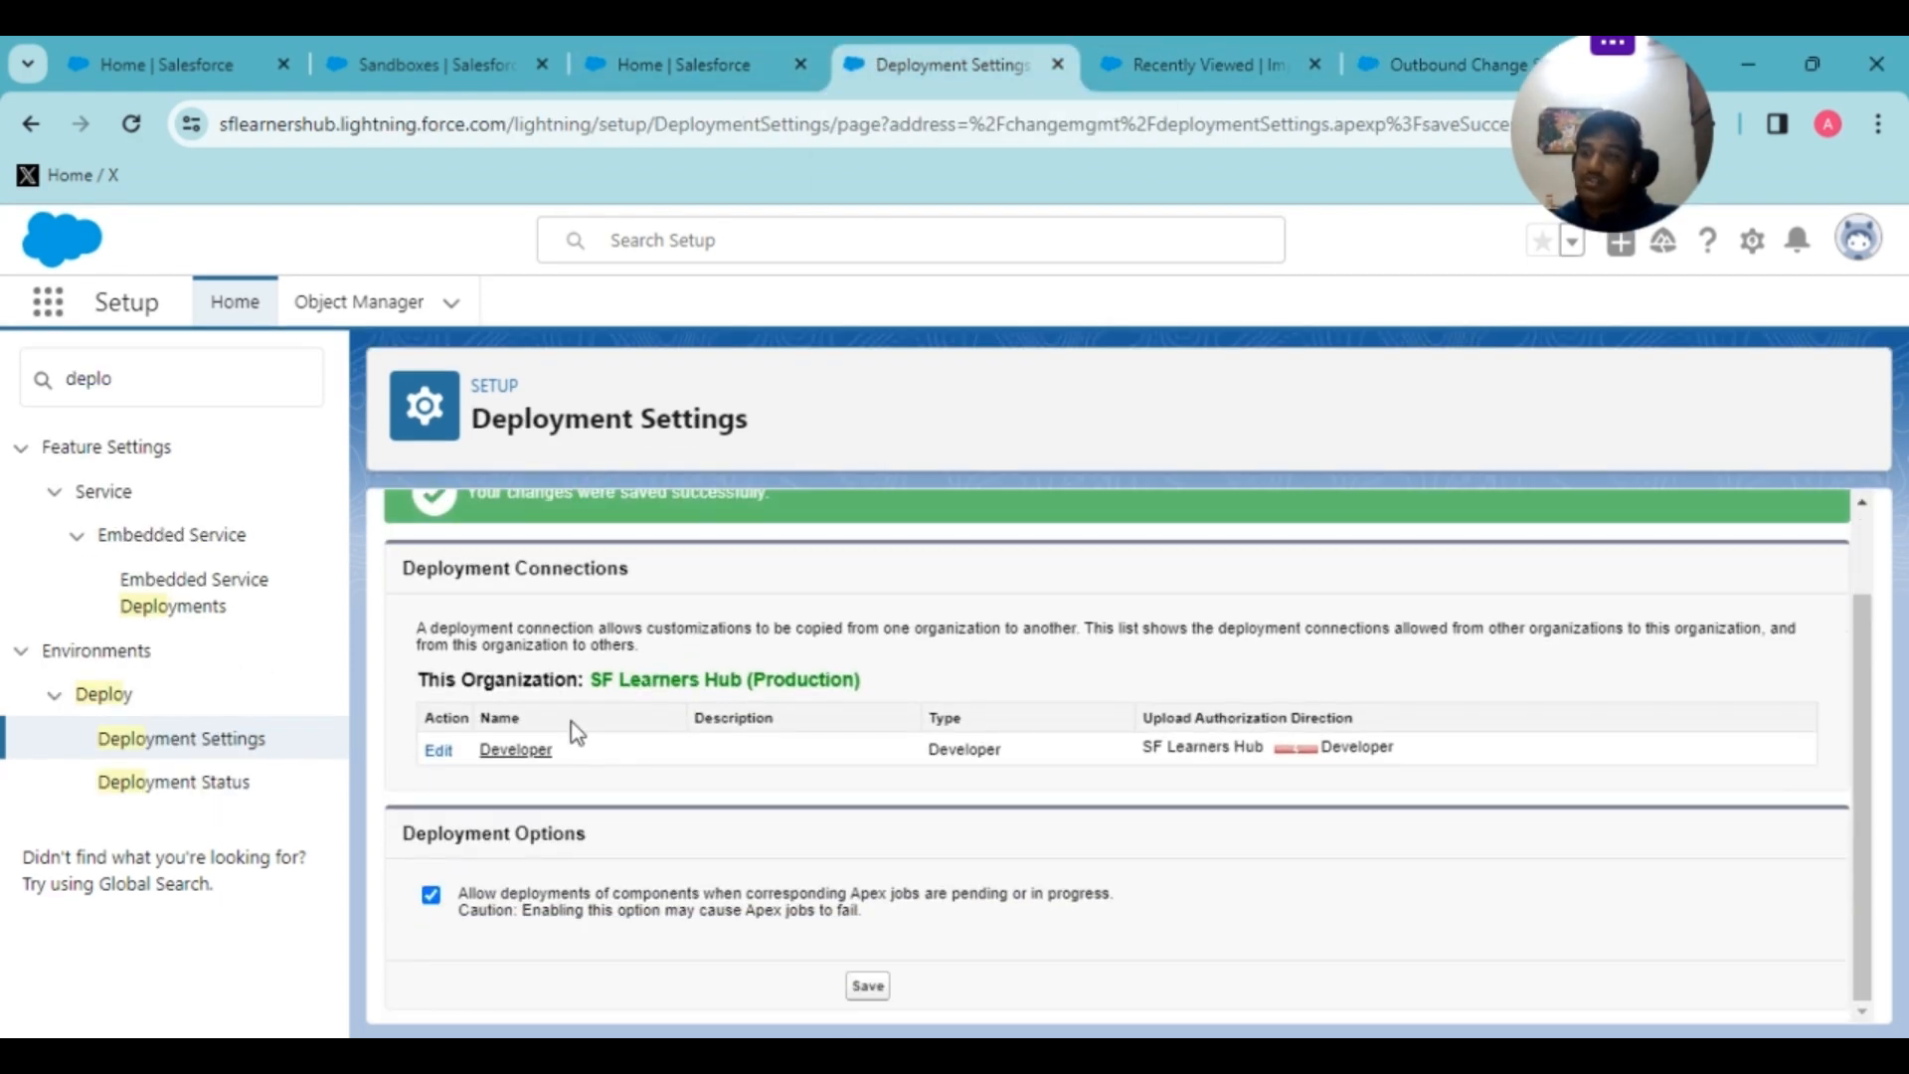
{"action": "left_click", "coordinate": [507, 763]}
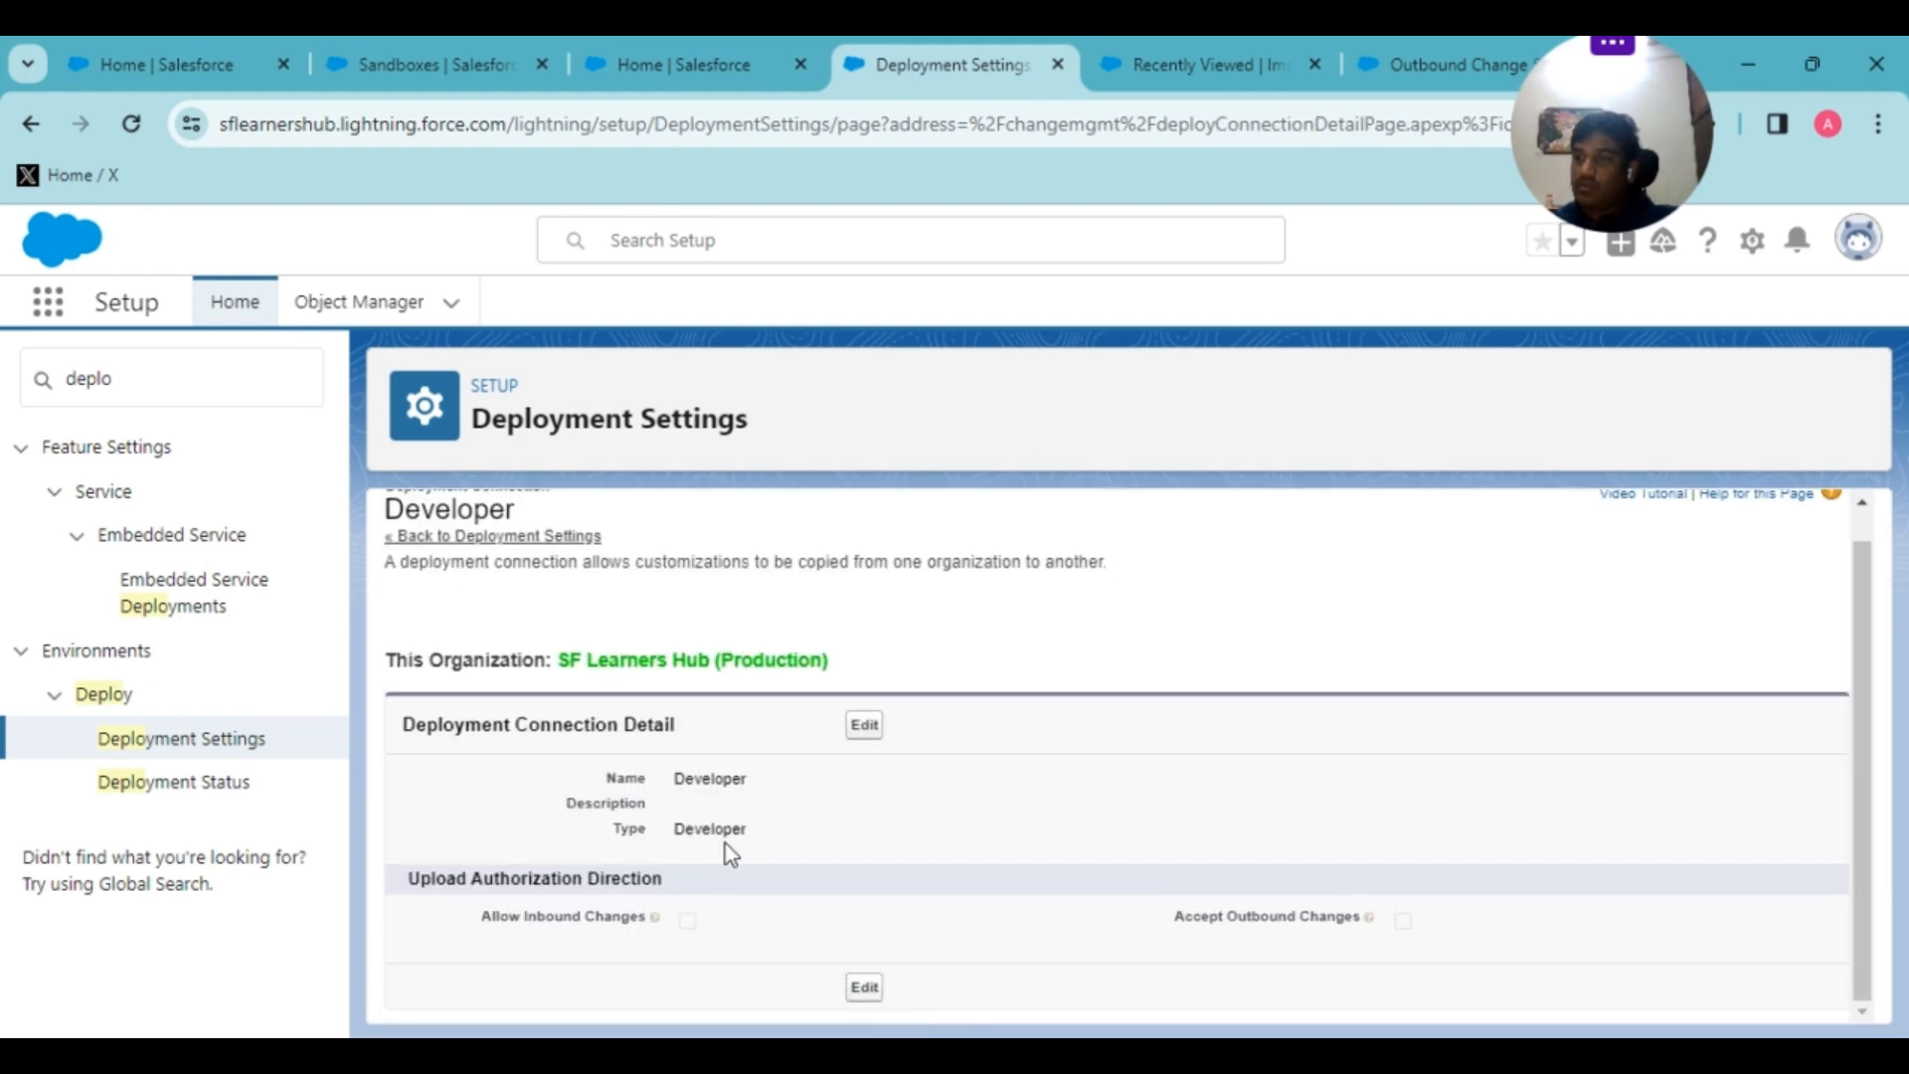
{"action": "left_click", "coordinate": [855, 736]}
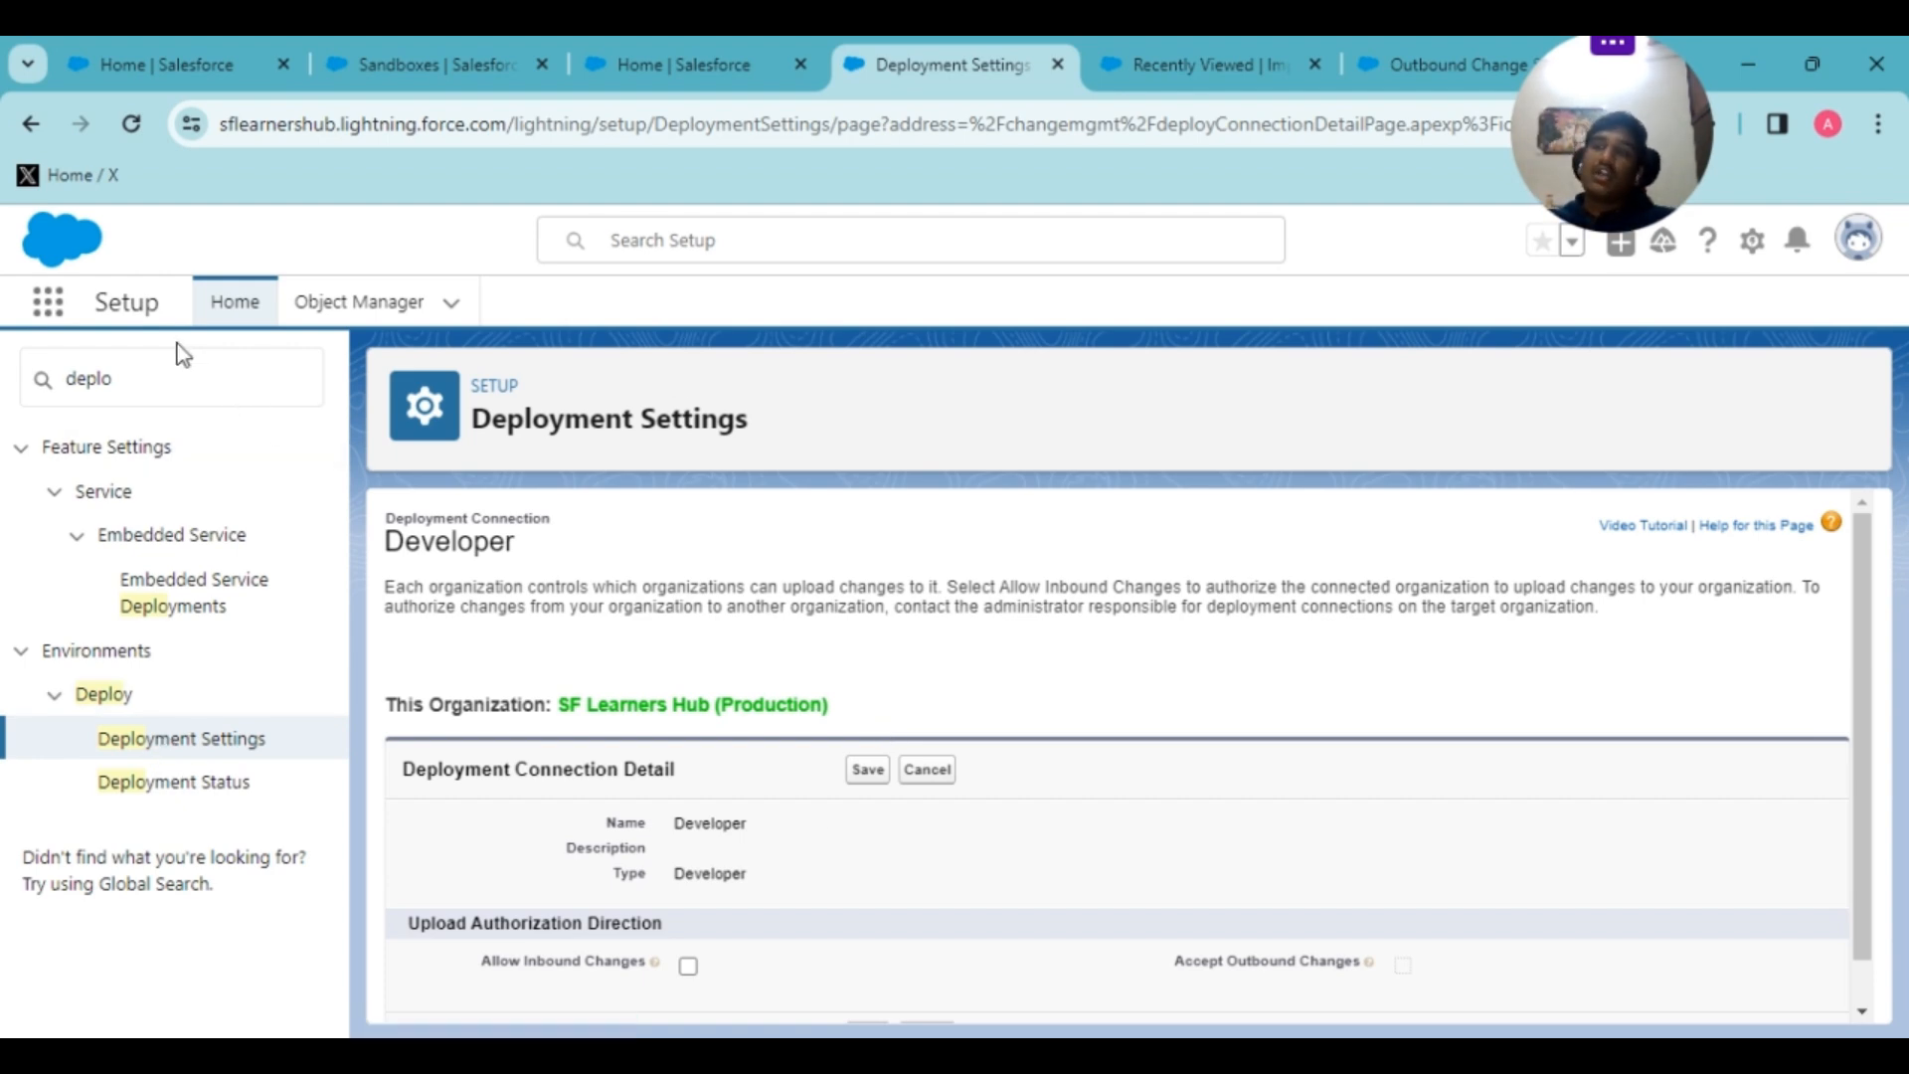
- Search Setup for "deploym", reload Deployment Settings and reopen the Developer connection for editing
{"action": "left_click", "coordinate": [174, 371]}
{"action": "type", "text": "ym"}
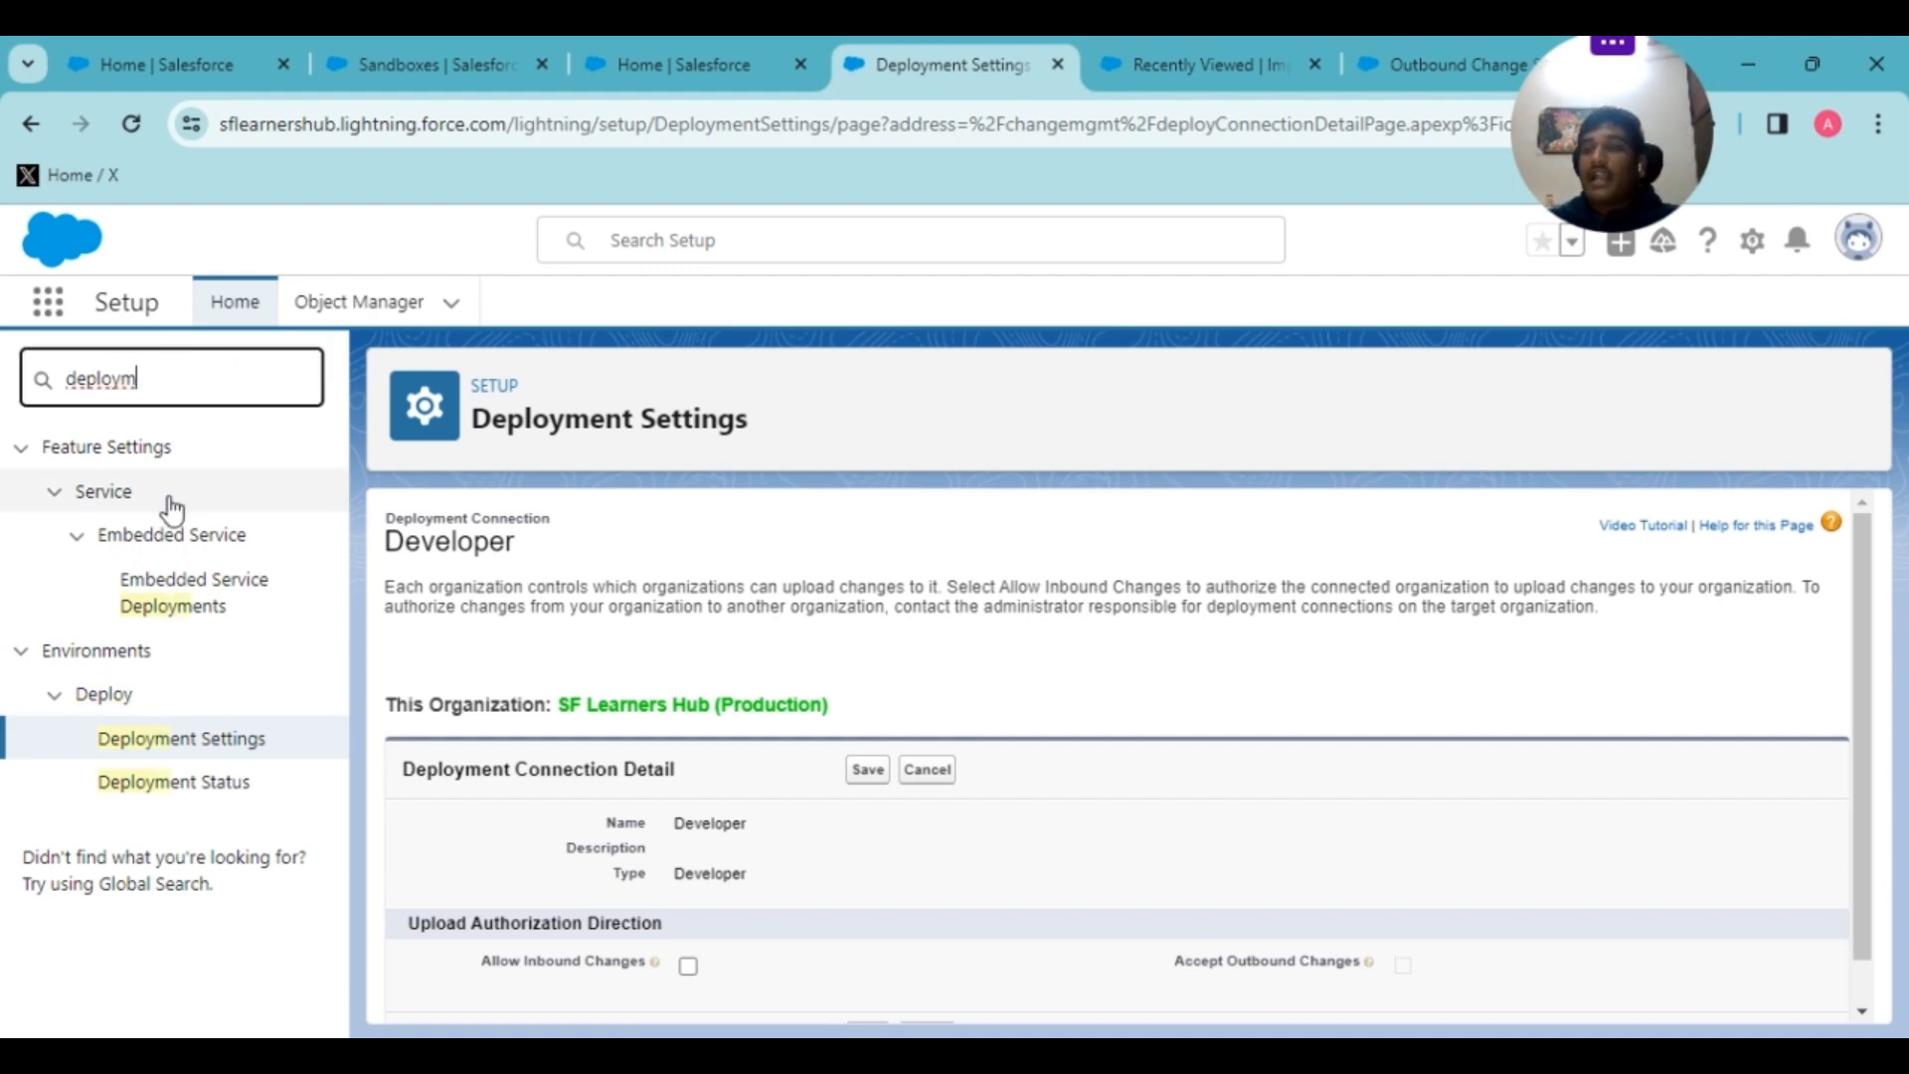
{"action": "left_click", "coordinate": [219, 757]}
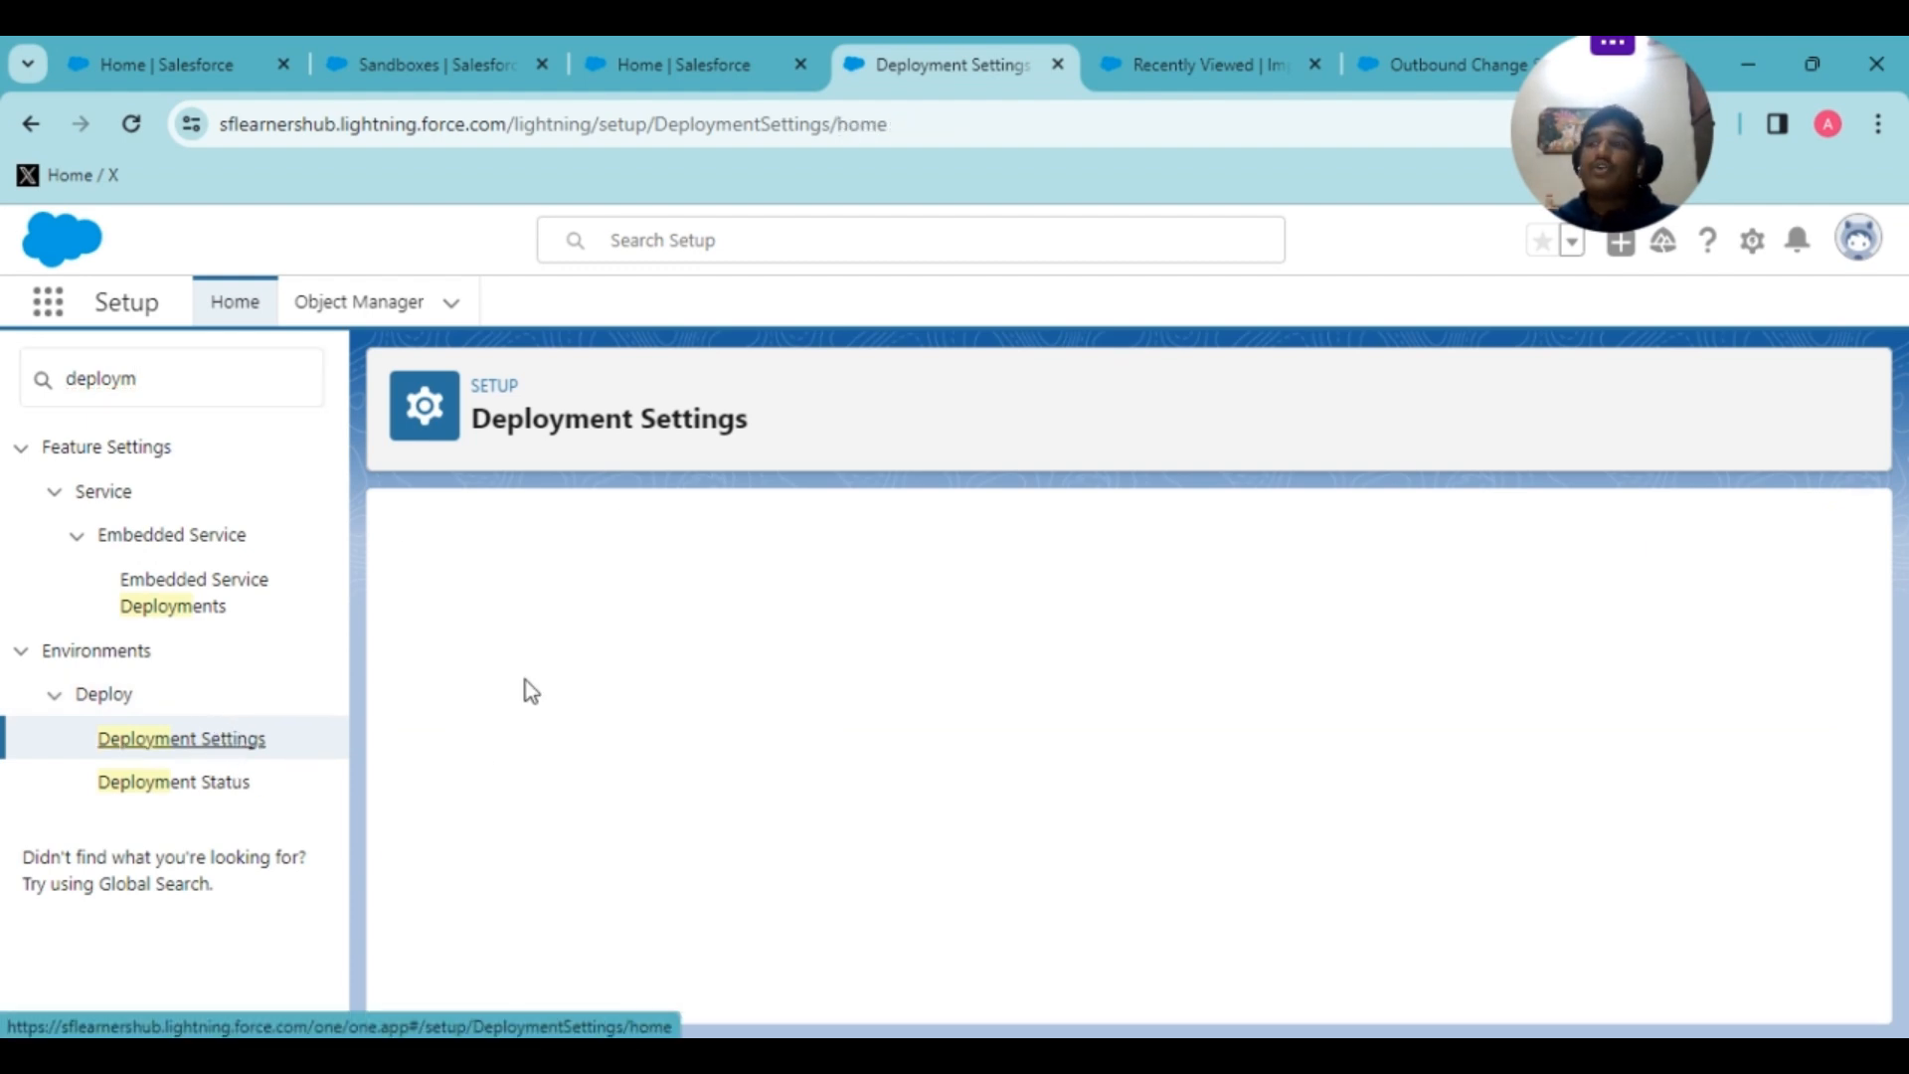
{"action": "scroll", "coordinate": [663, 599], "scroll_direction": "down", "scroll_amount": 1}
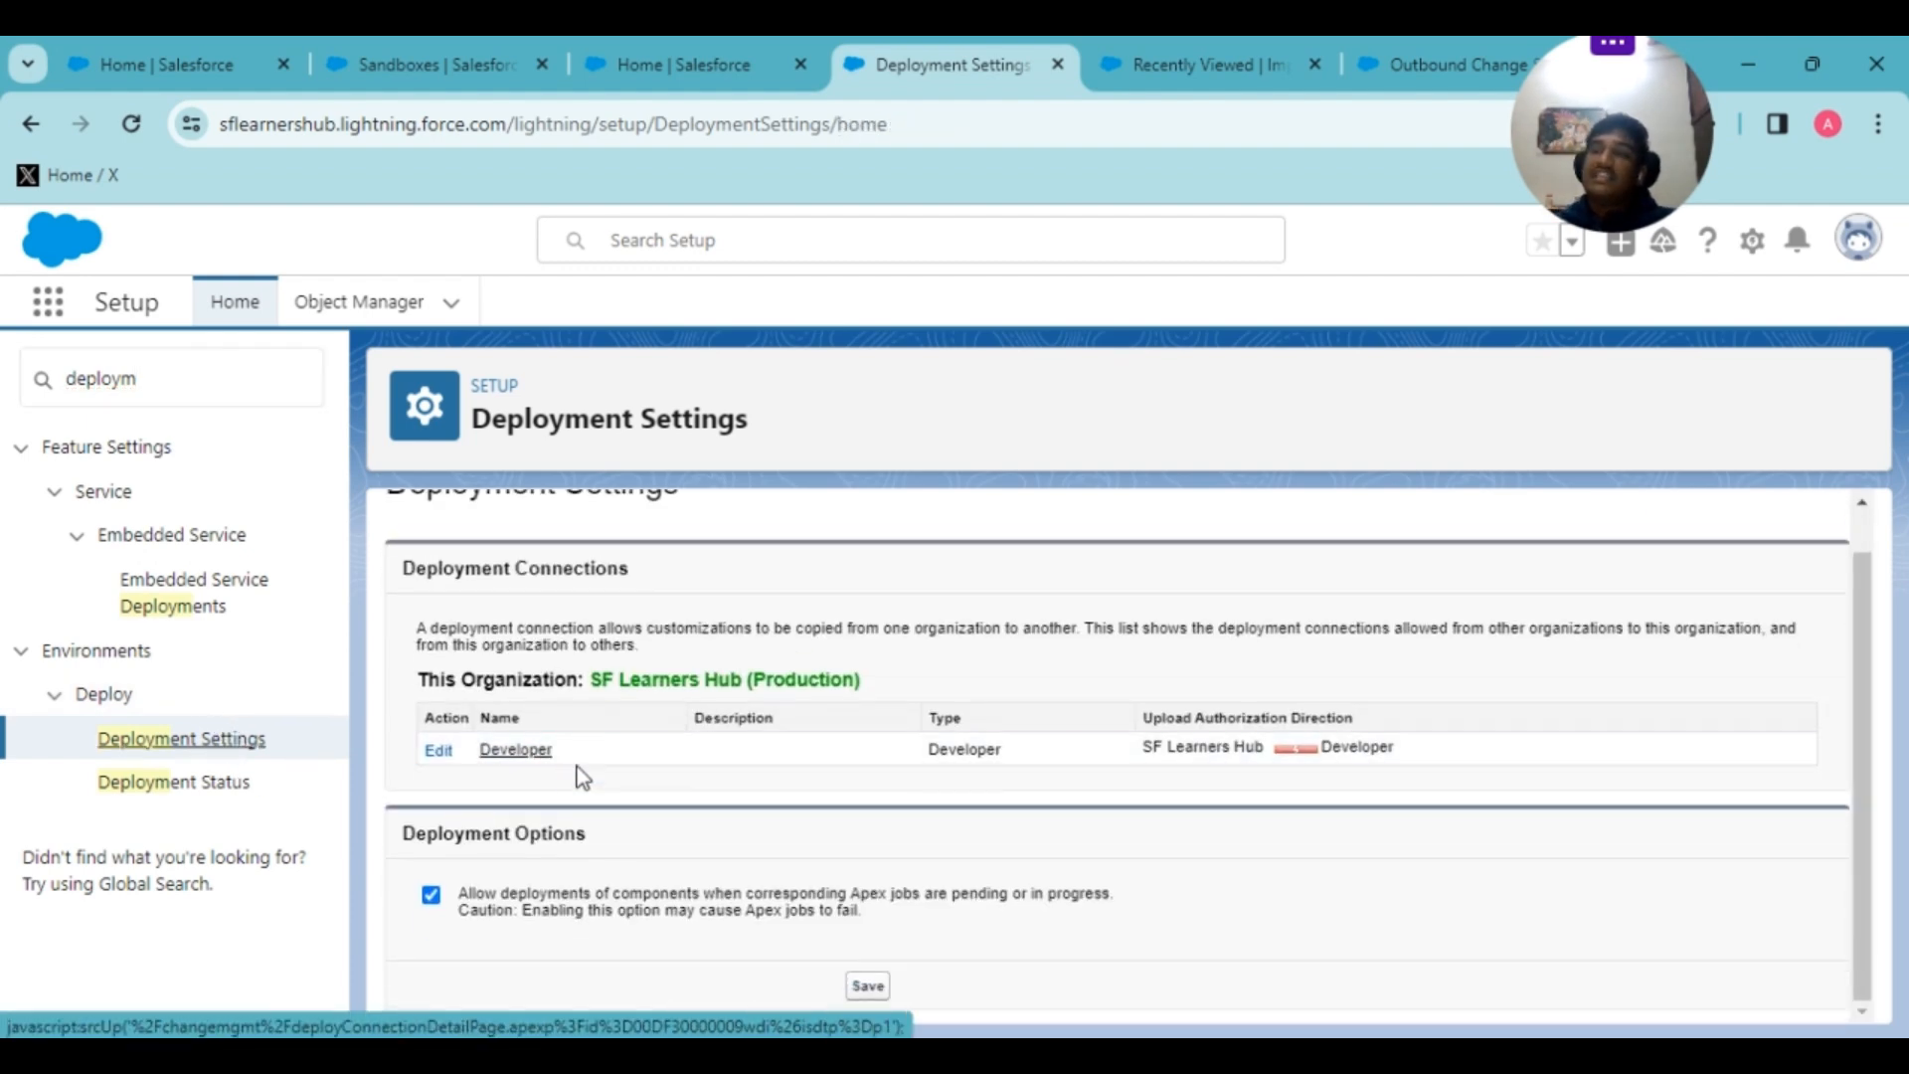
{"action": "left_click", "coordinate": [447, 755]}
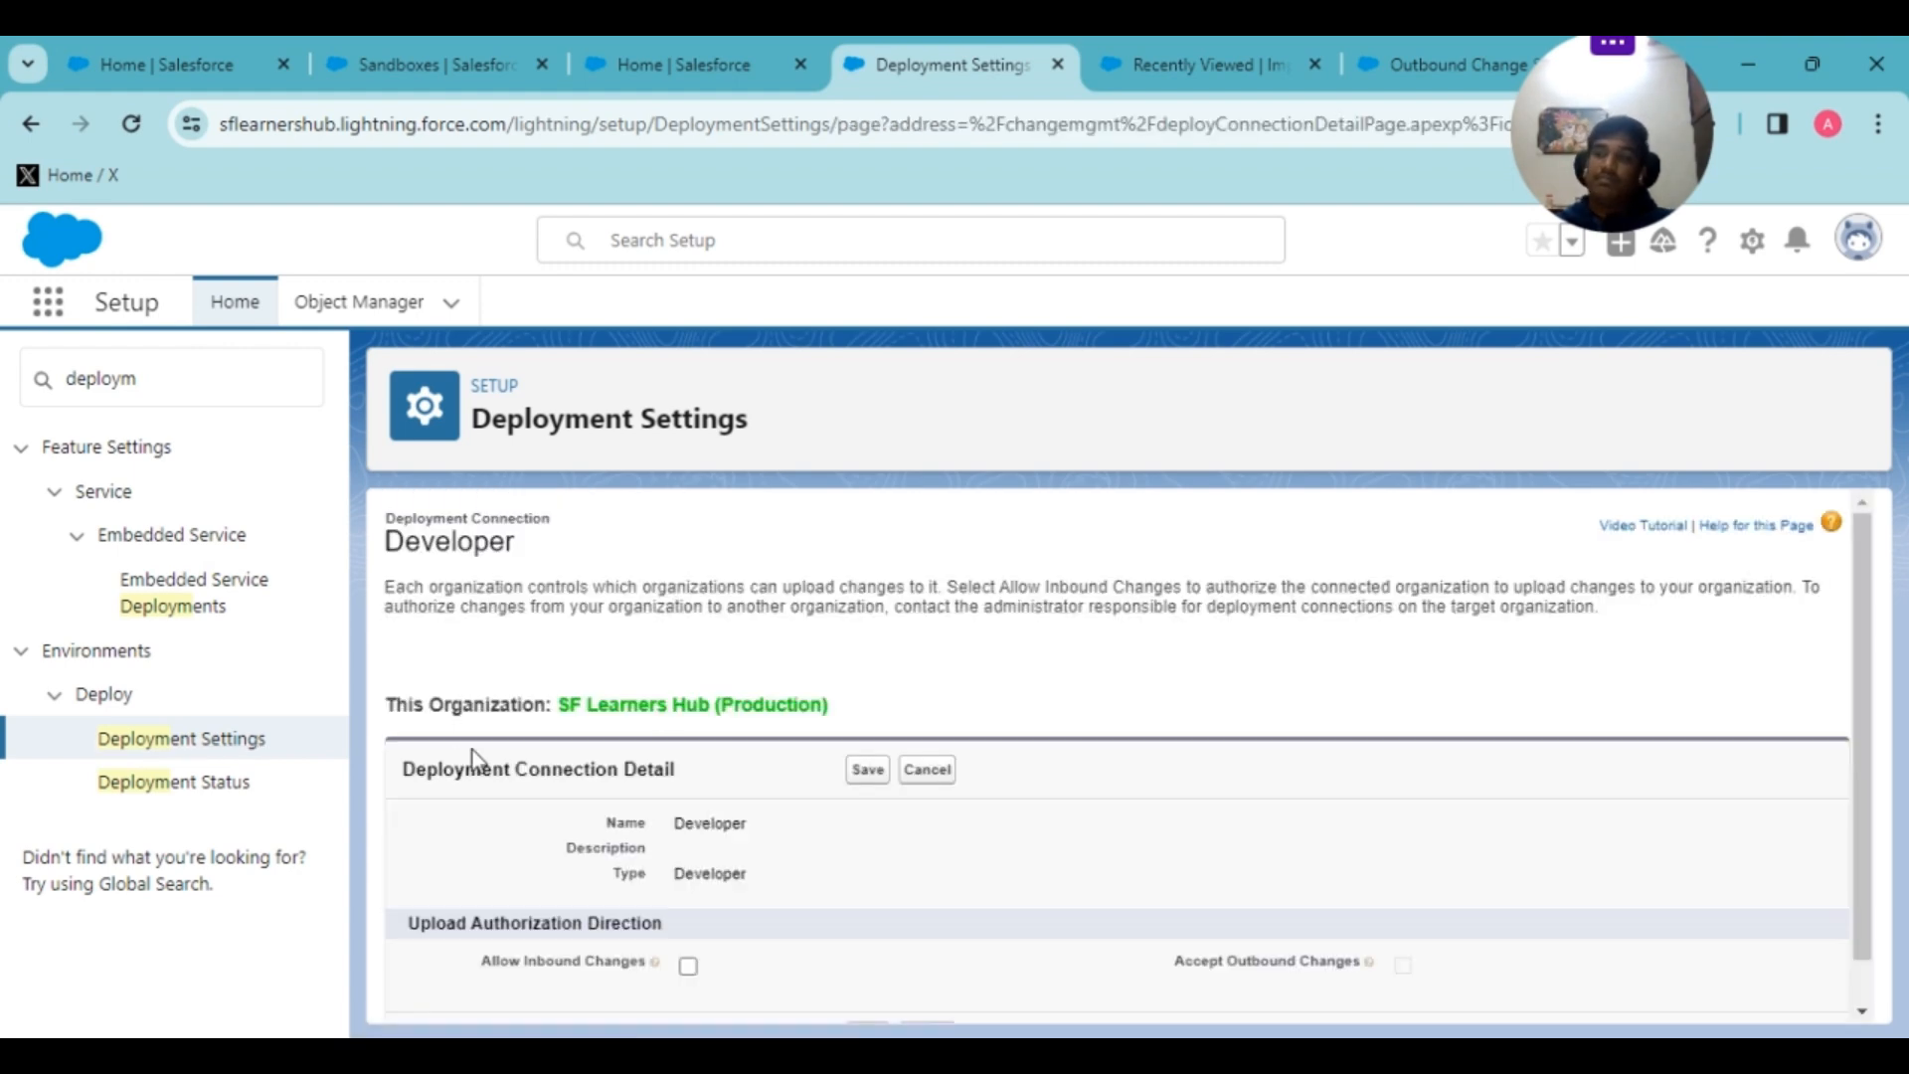
- Enable Allow Inbound Changes for the Developer deployment connection and save it
{"action": "scroll", "coordinate": [661, 748], "scroll_direction": "down", "scroll_amount": 1}
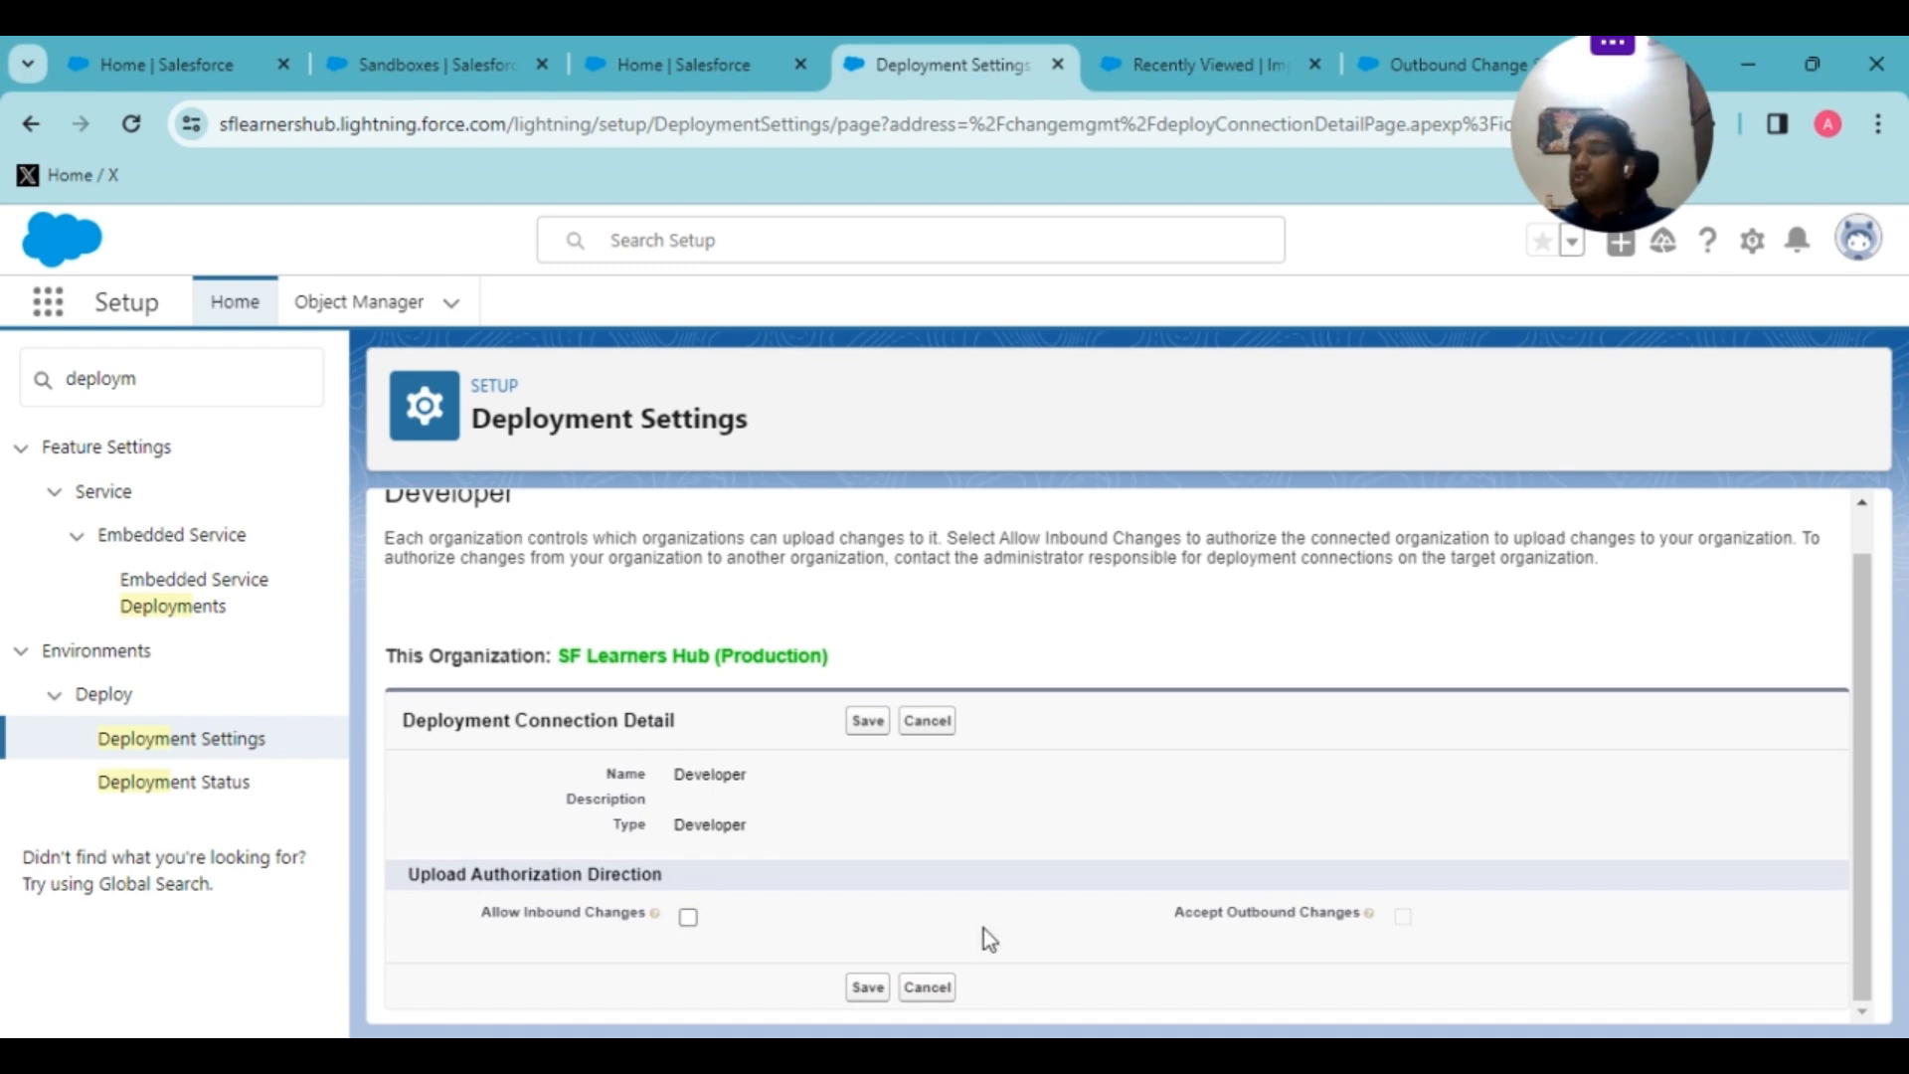
{"action": "left_click", "coordinate": [689, 919]}
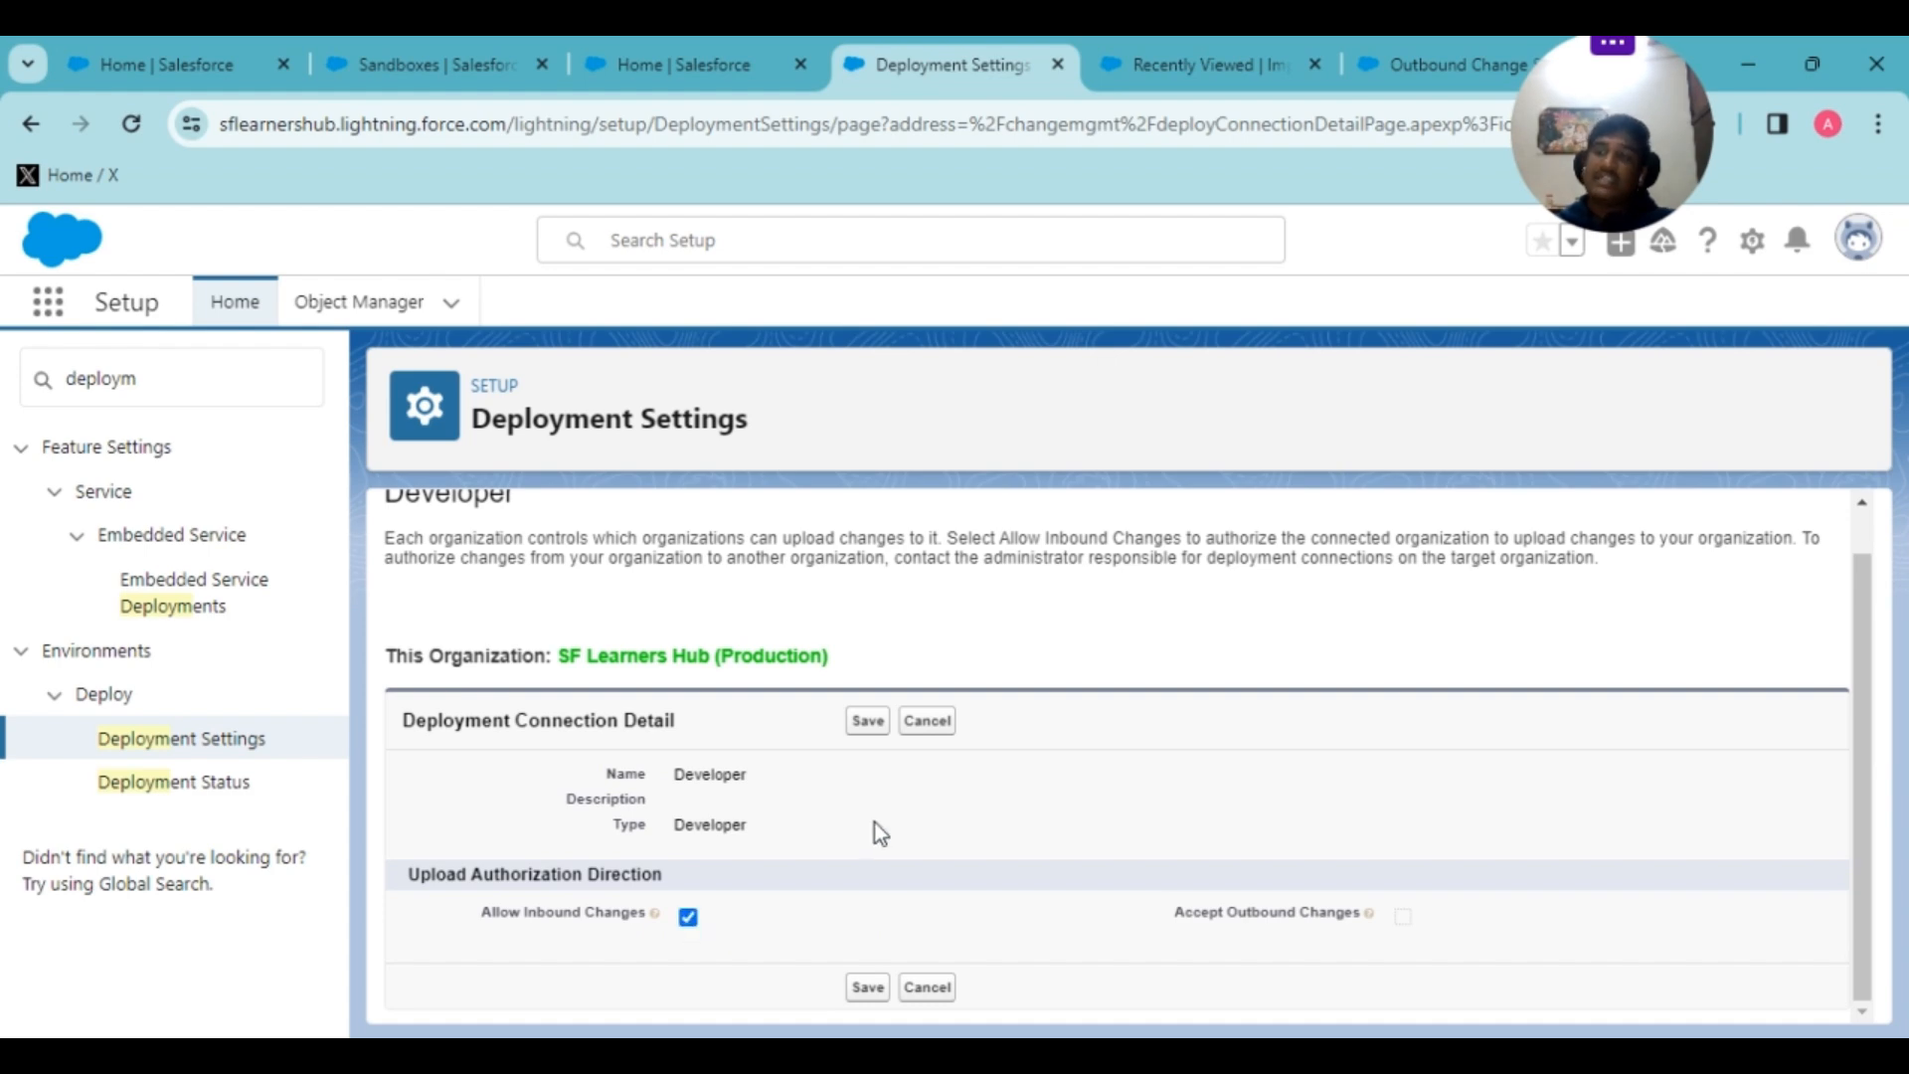
{"action": "left_click", "coordinate": [847, 718]}
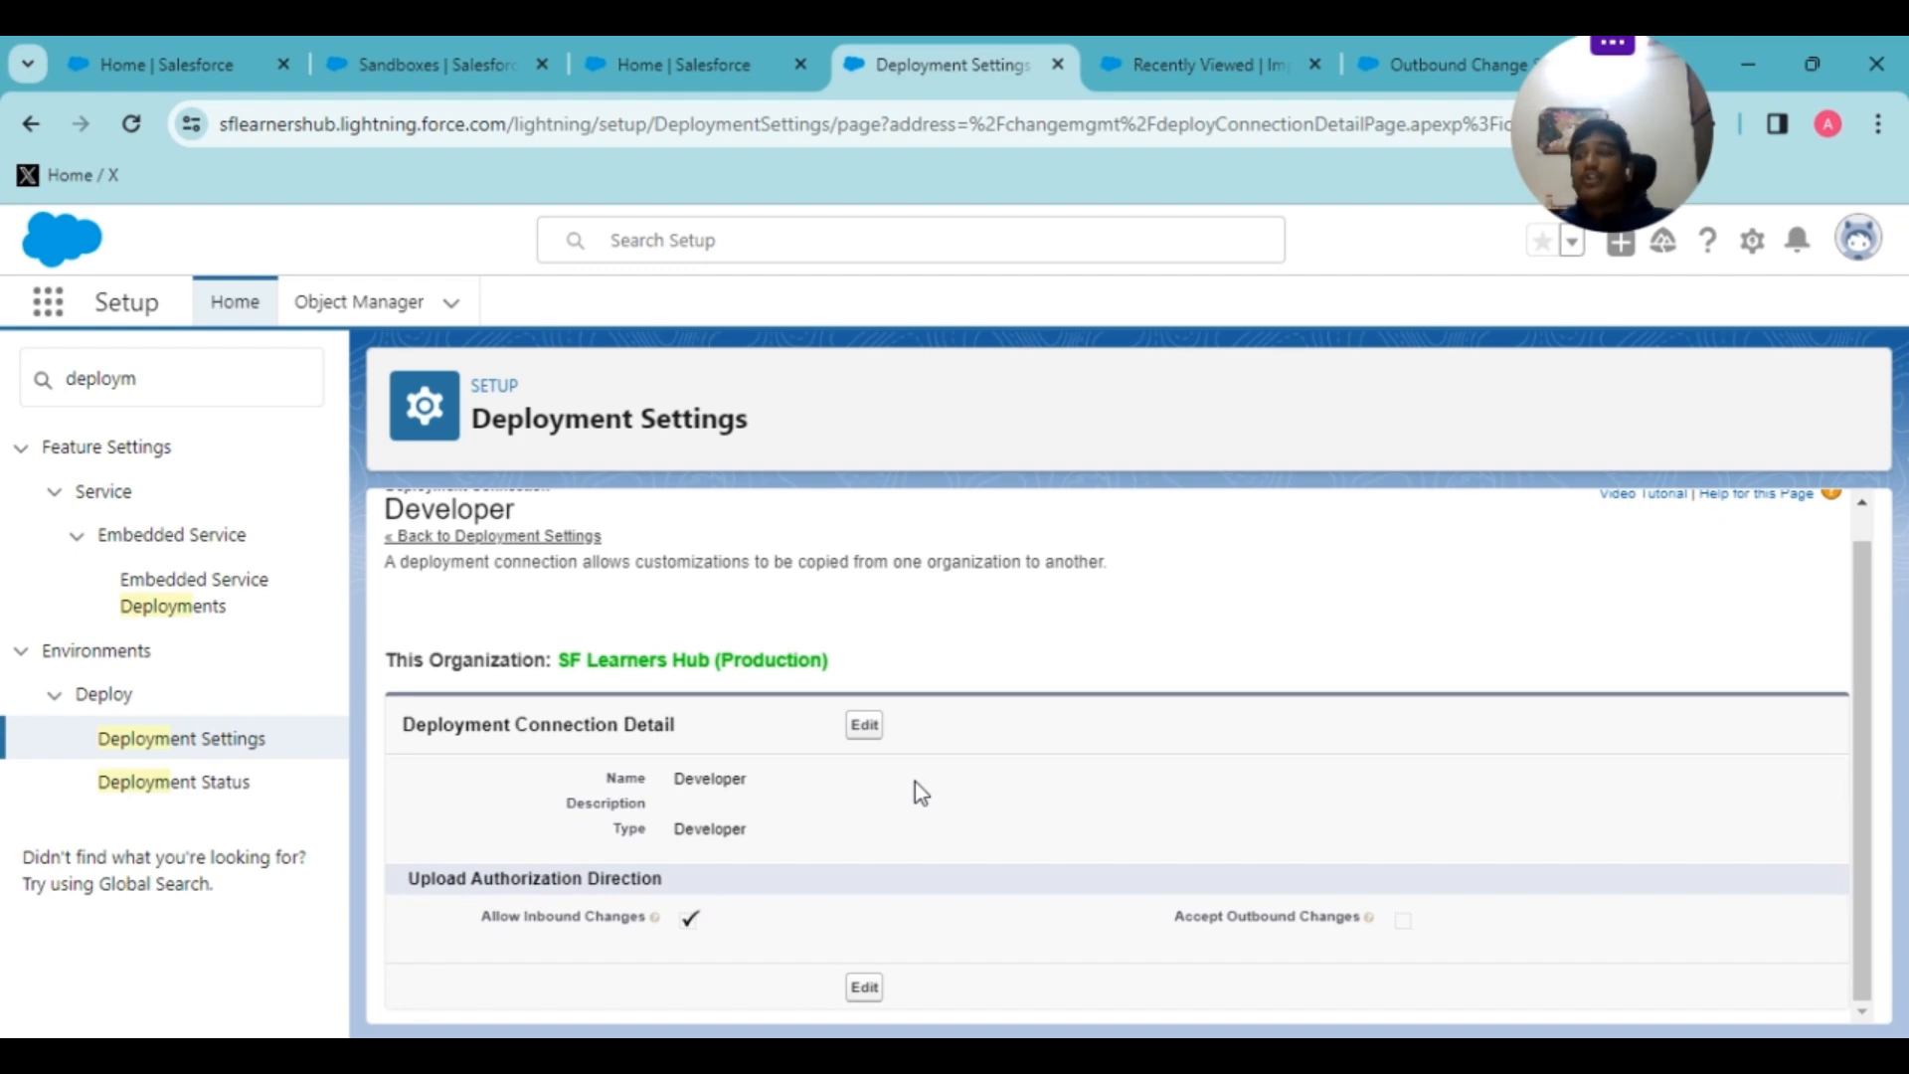
- Return to the sandbox's change set upload page and reload it to refresh the target organizations
{"action": "left_click", "coordinate": [1394, 50]}
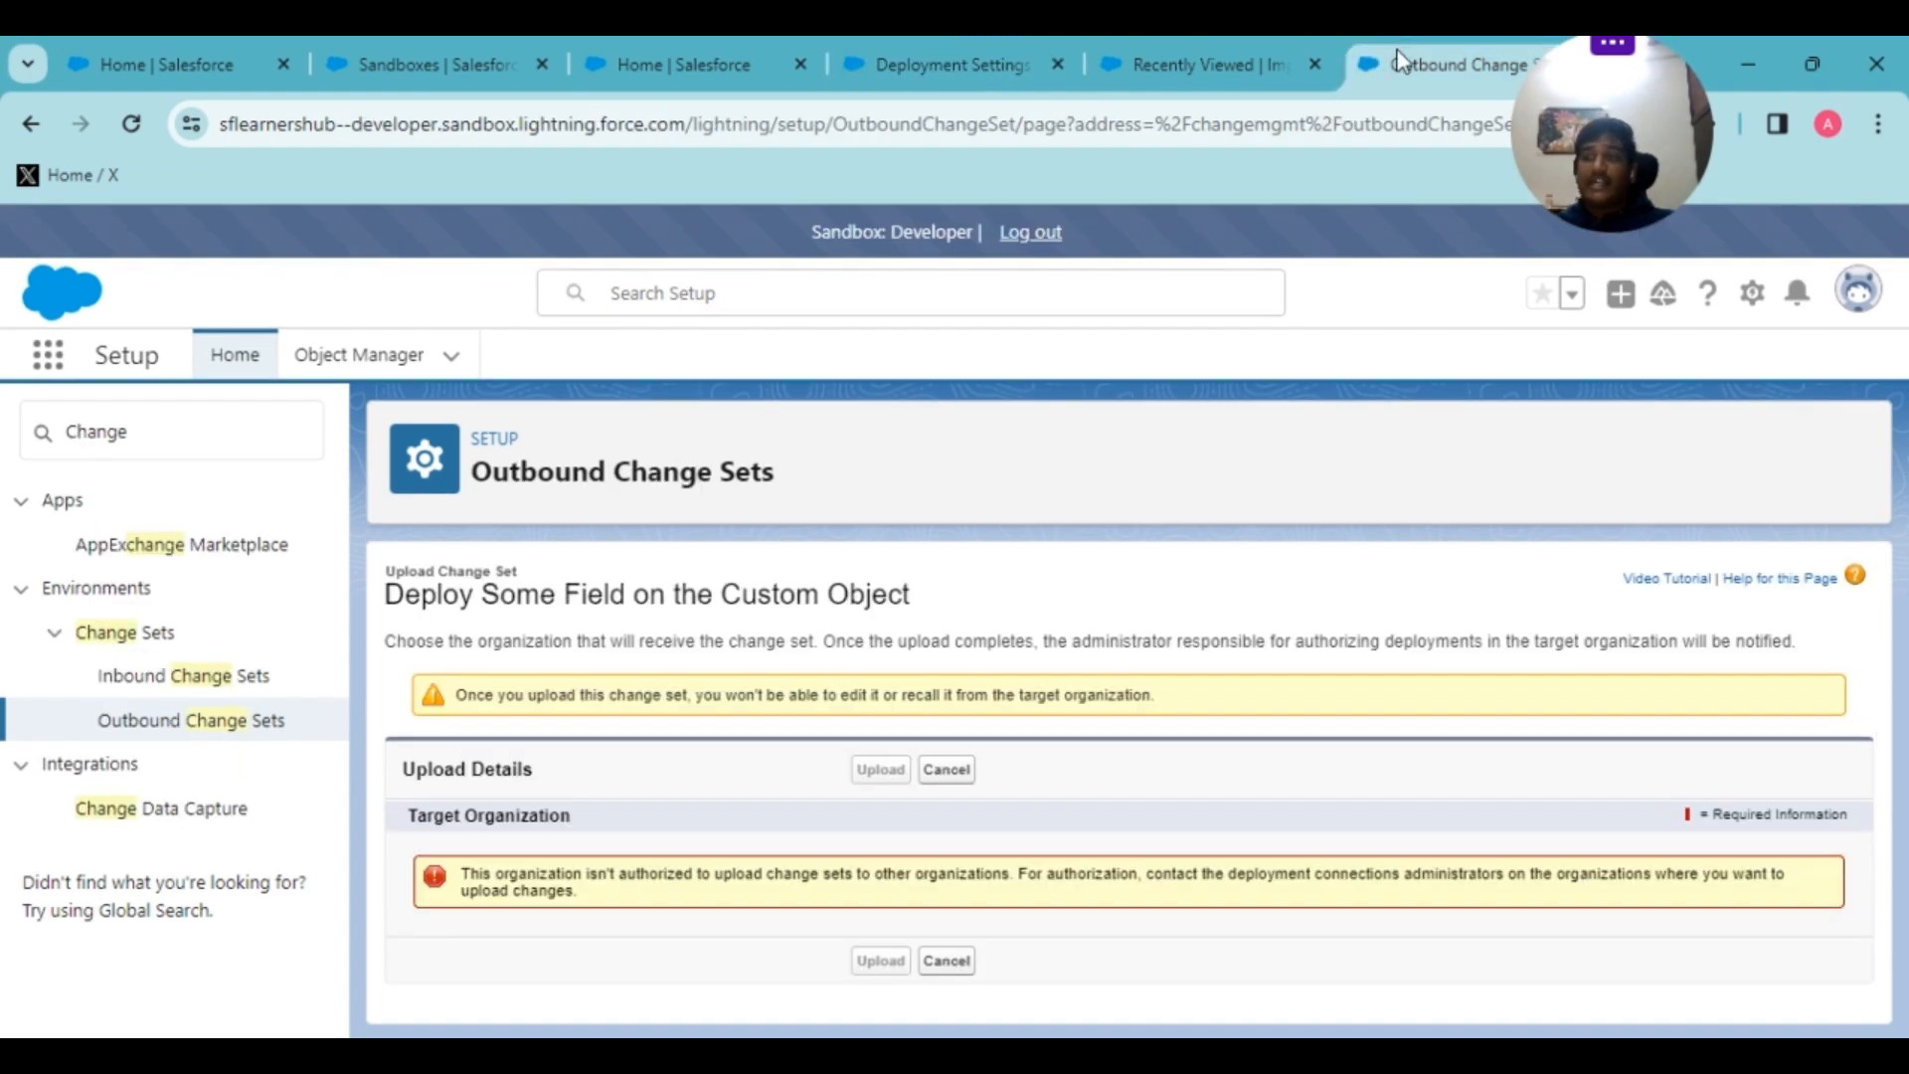
{"action": "left_click", "coordinate": [130, 123]}
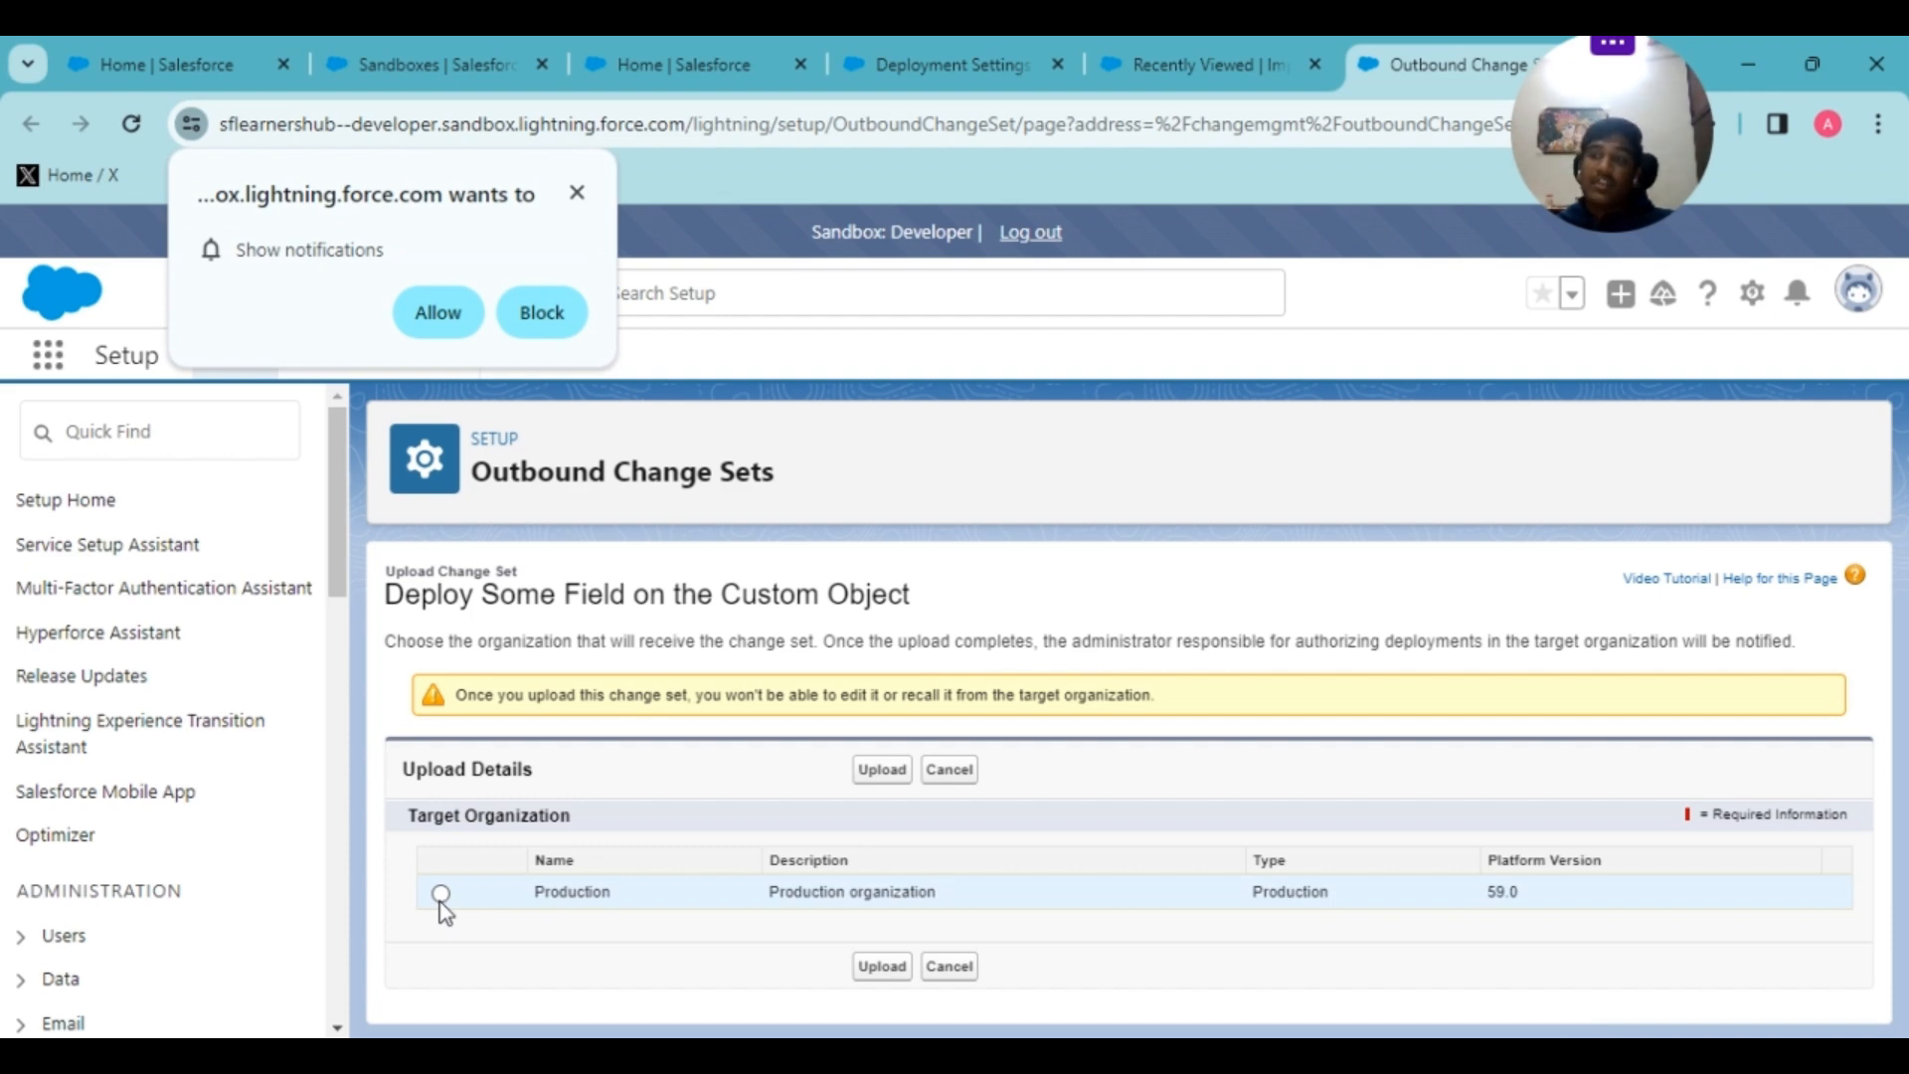
- Upload the change set to the Production target organization and dismiss the browser's notification request
{"action": "left_click", "coordinate": [440, 893]}
{"action": "left_click", "coordinate": [875, 772]}
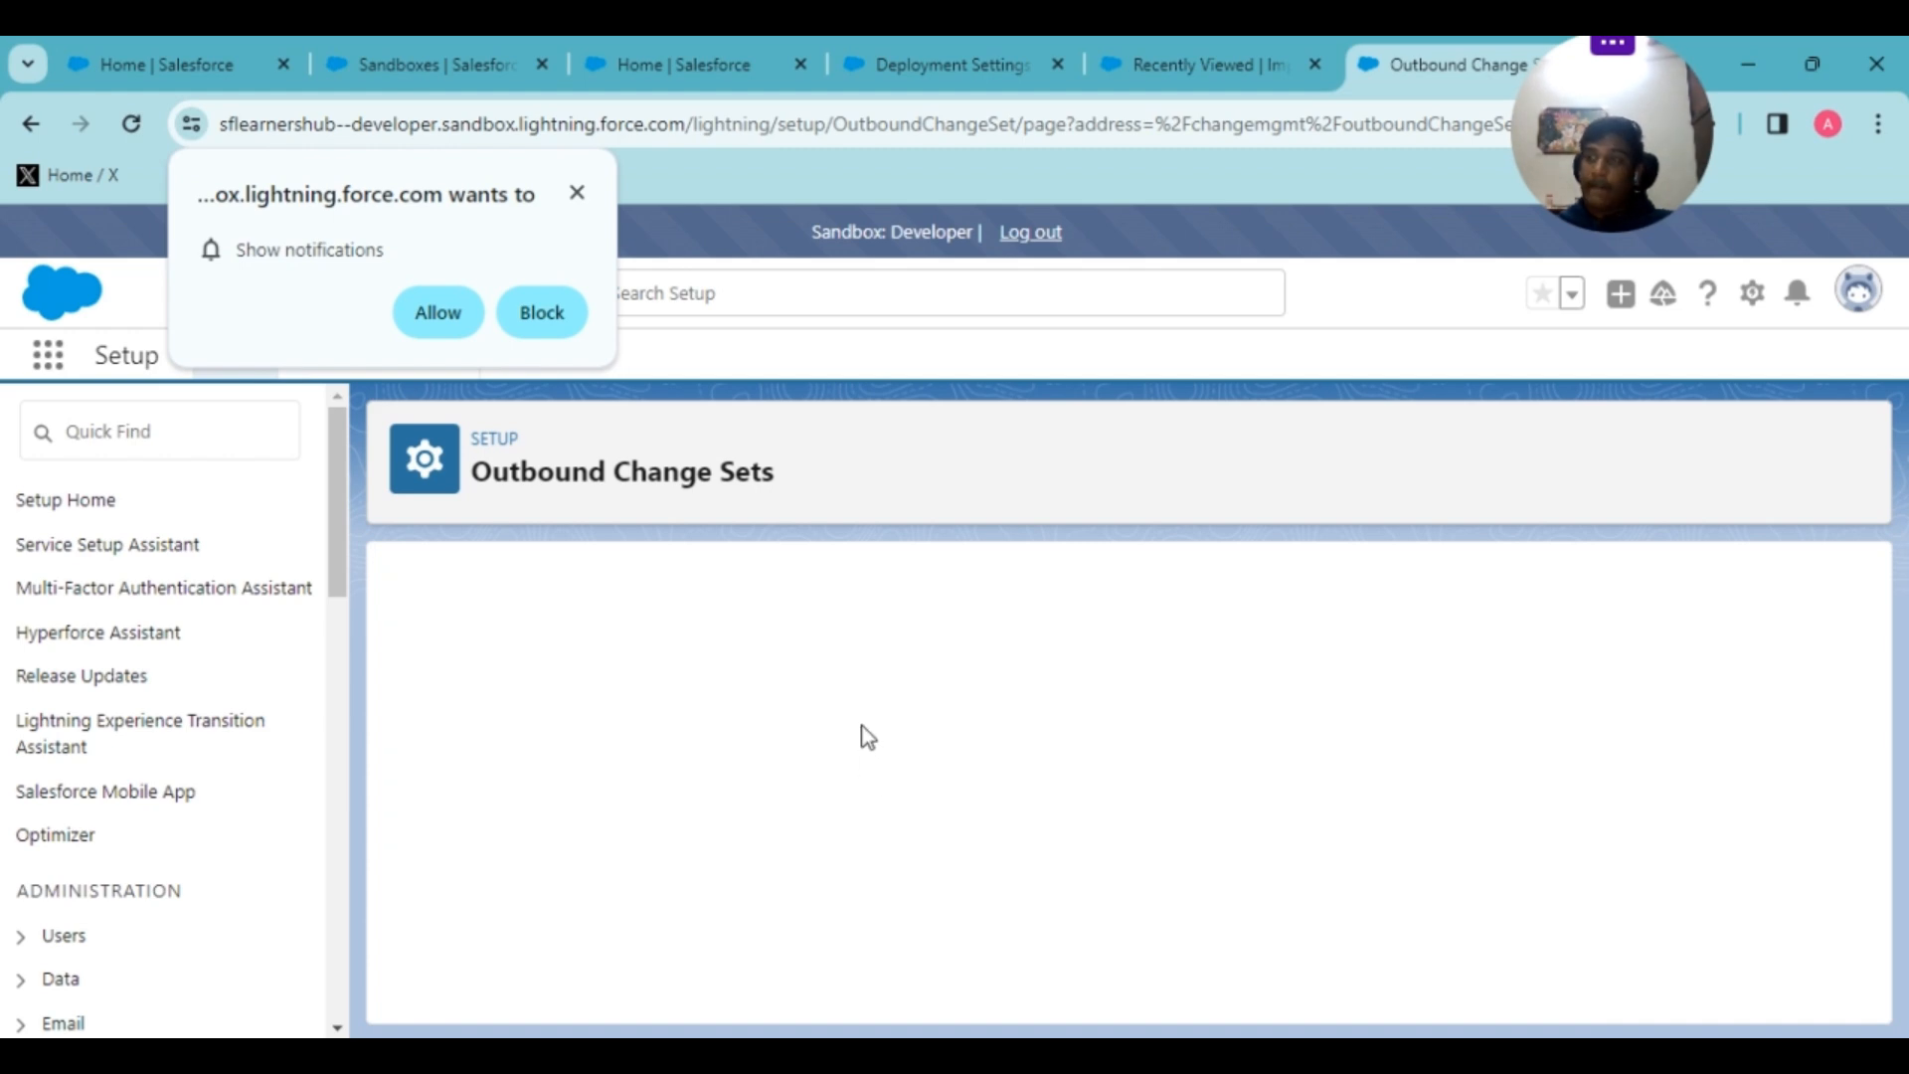
{"action": "left_click", "coordinate": [578, 196]}
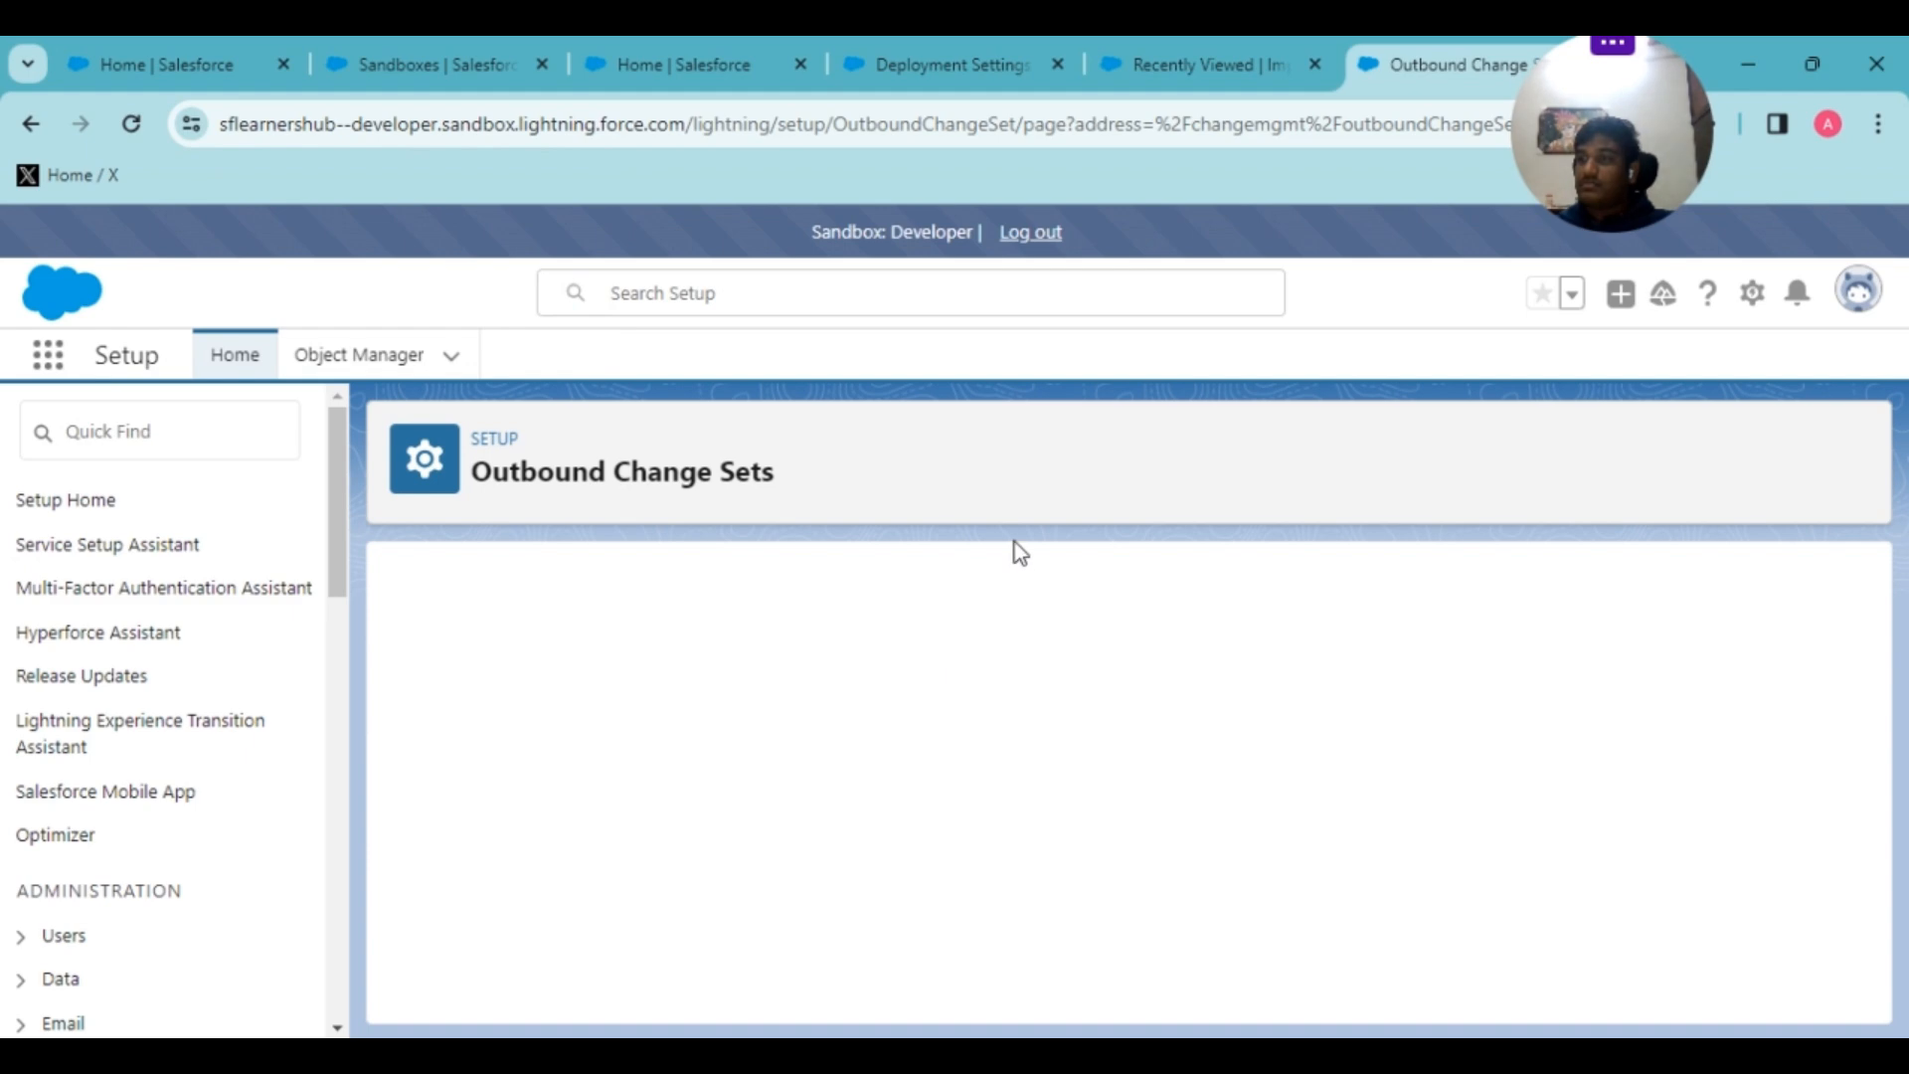
- Review the uploaded change set's detail page, including its status, components and profile settings
{"action": "scroll", "coordinate": [951, 585], "scroll_direction": "down", "scroll_amount": 1}
{"action": "scroll", "coordinate": [950, 585], "scroll_direction": "down", "scroll_amount": 3}
{"action": "scroll", "coordinate": [771, 848], "scroll_direction": "up", "scroll_amount": 4}
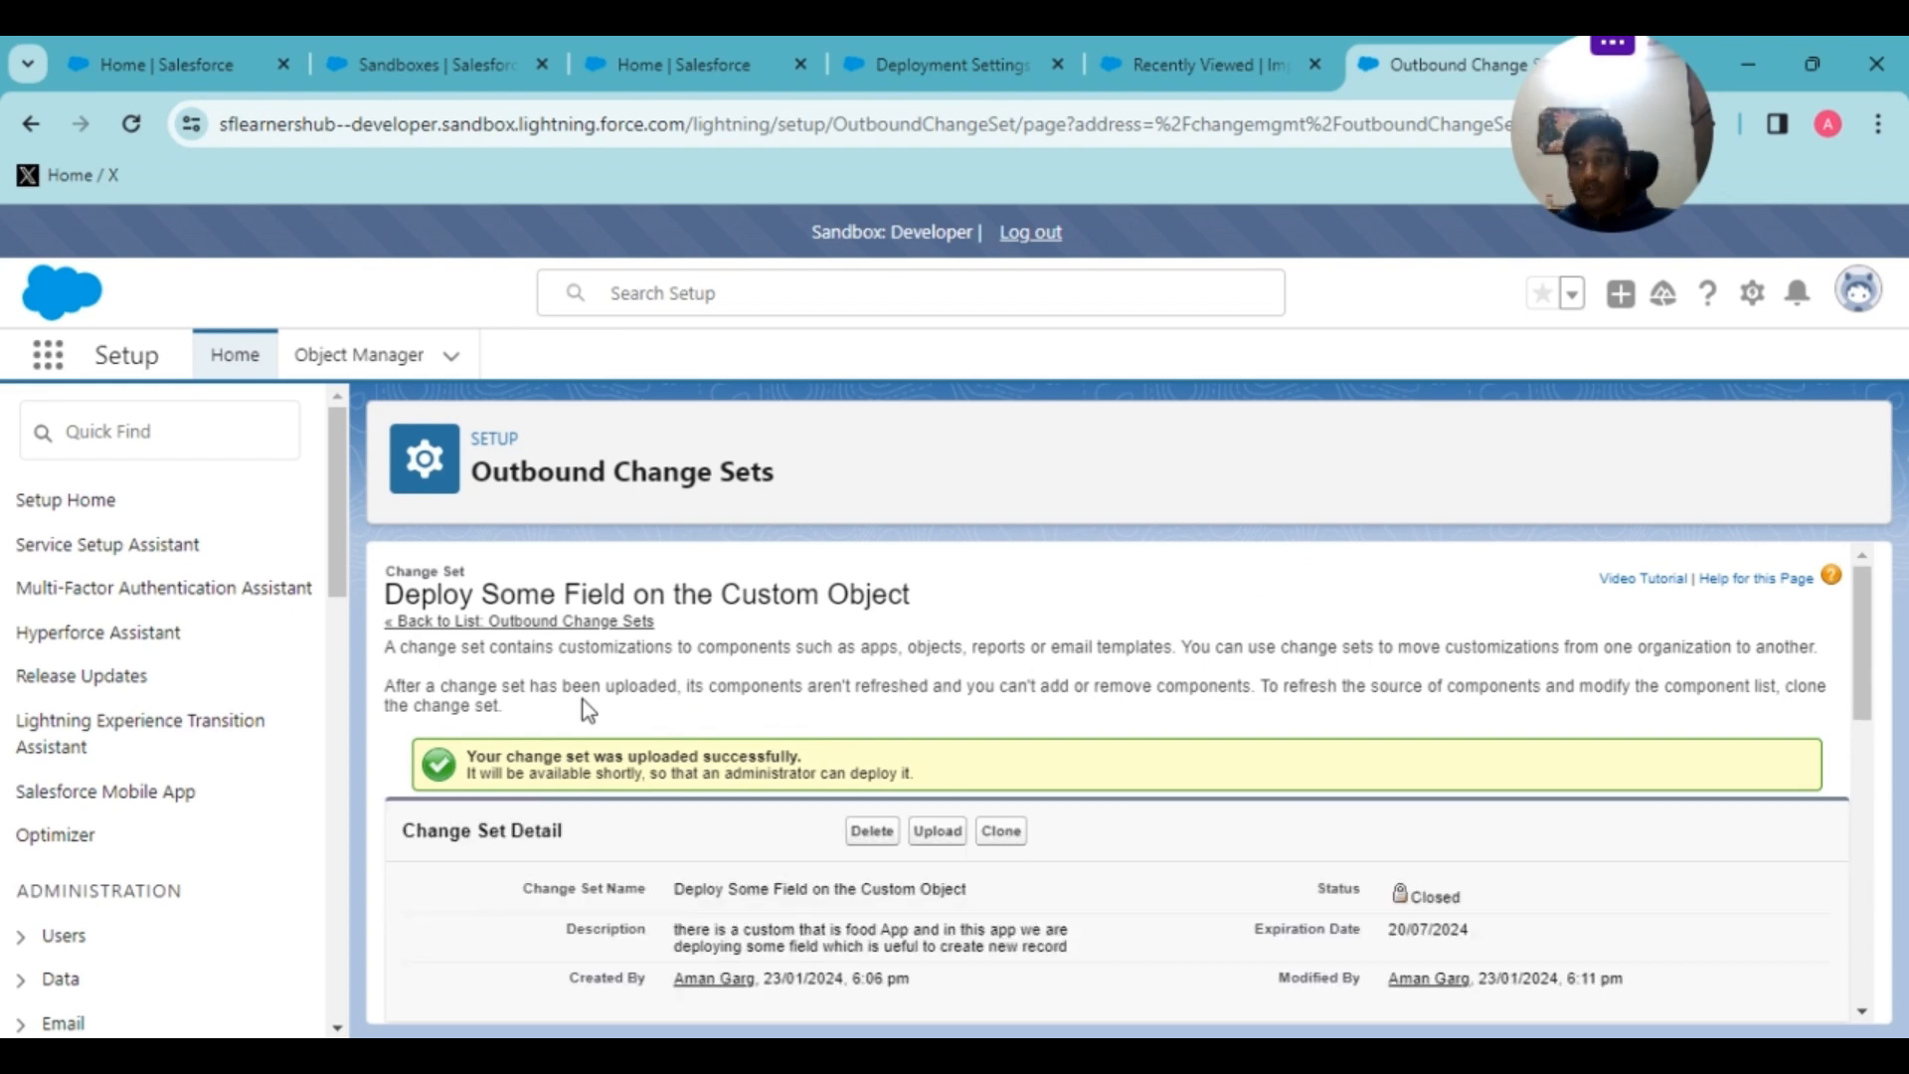
{"action": "scroll", "coordinate": [1028, 717], "scroll_direction": "down", "scroll_amount": 1}
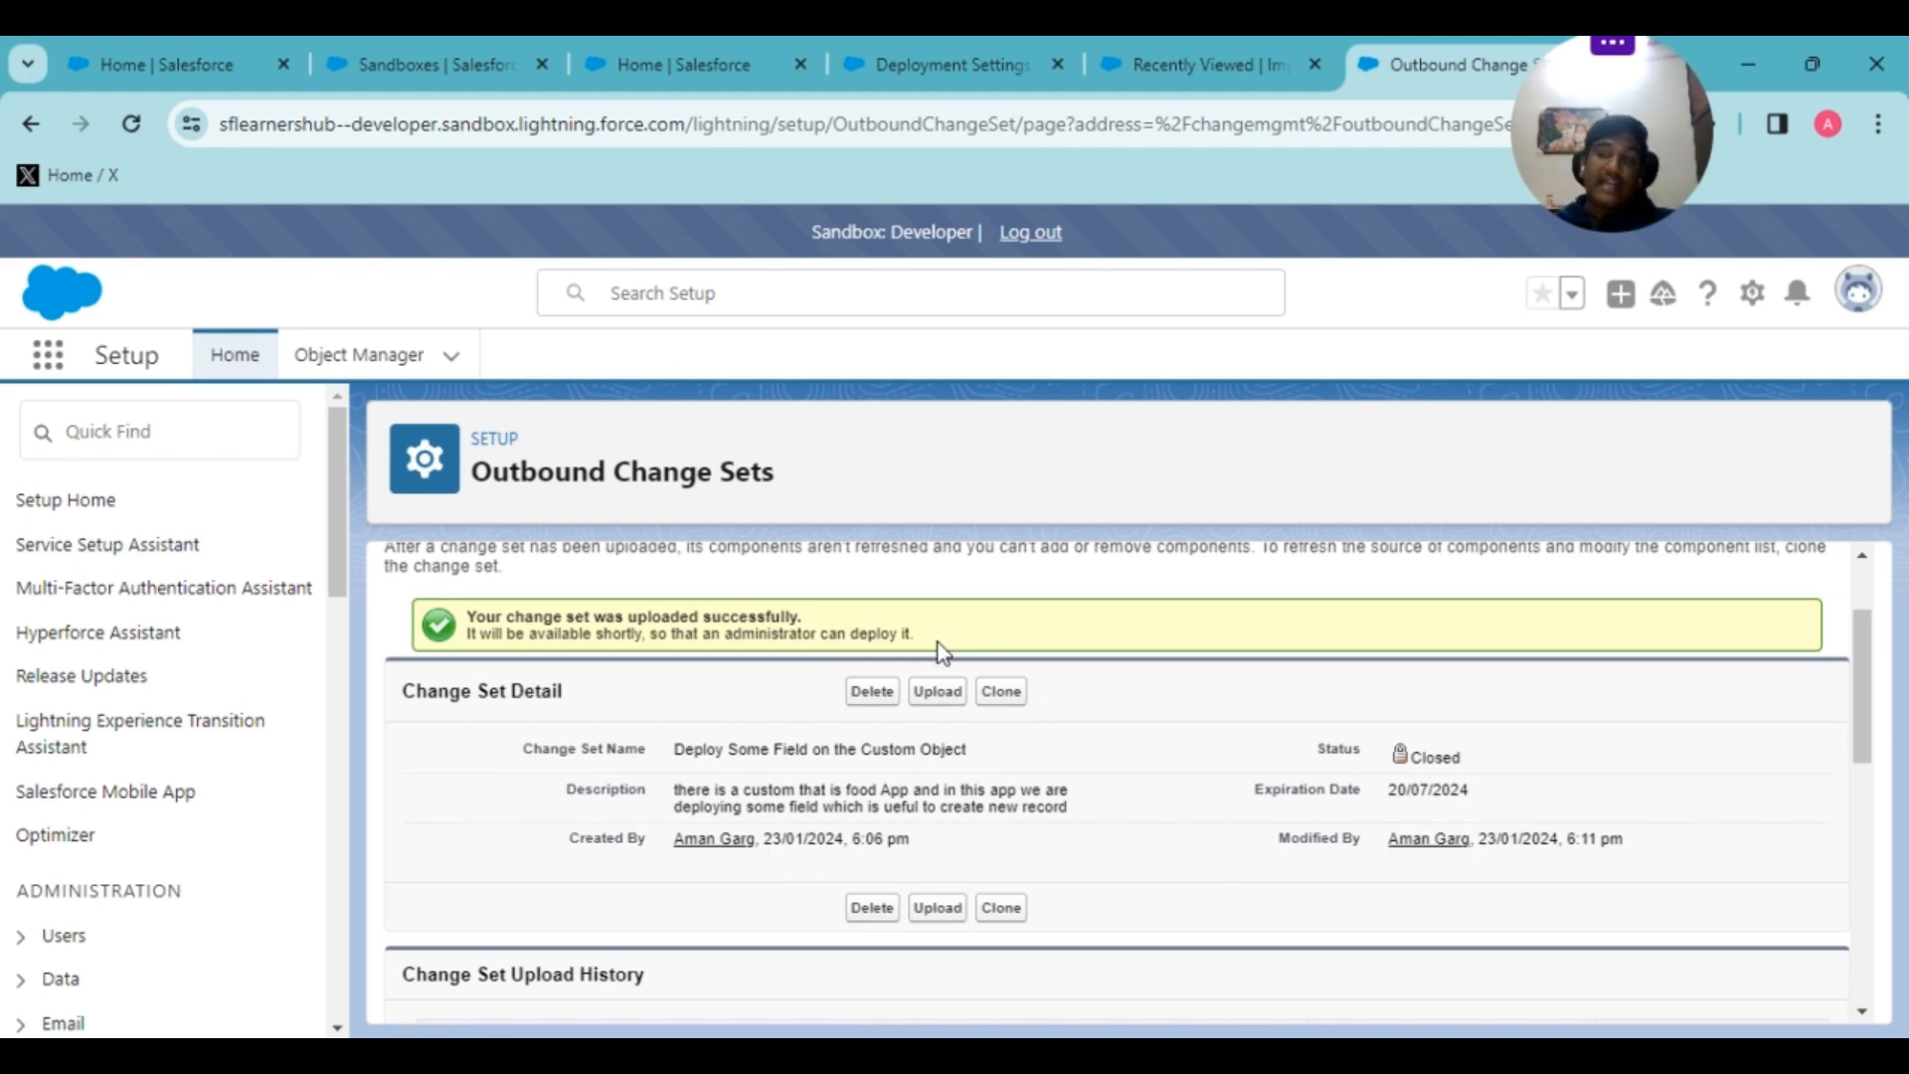
{"action": "left_click_drag", "start_coordinate": [928, 641], "coordinate": [470, 616]}
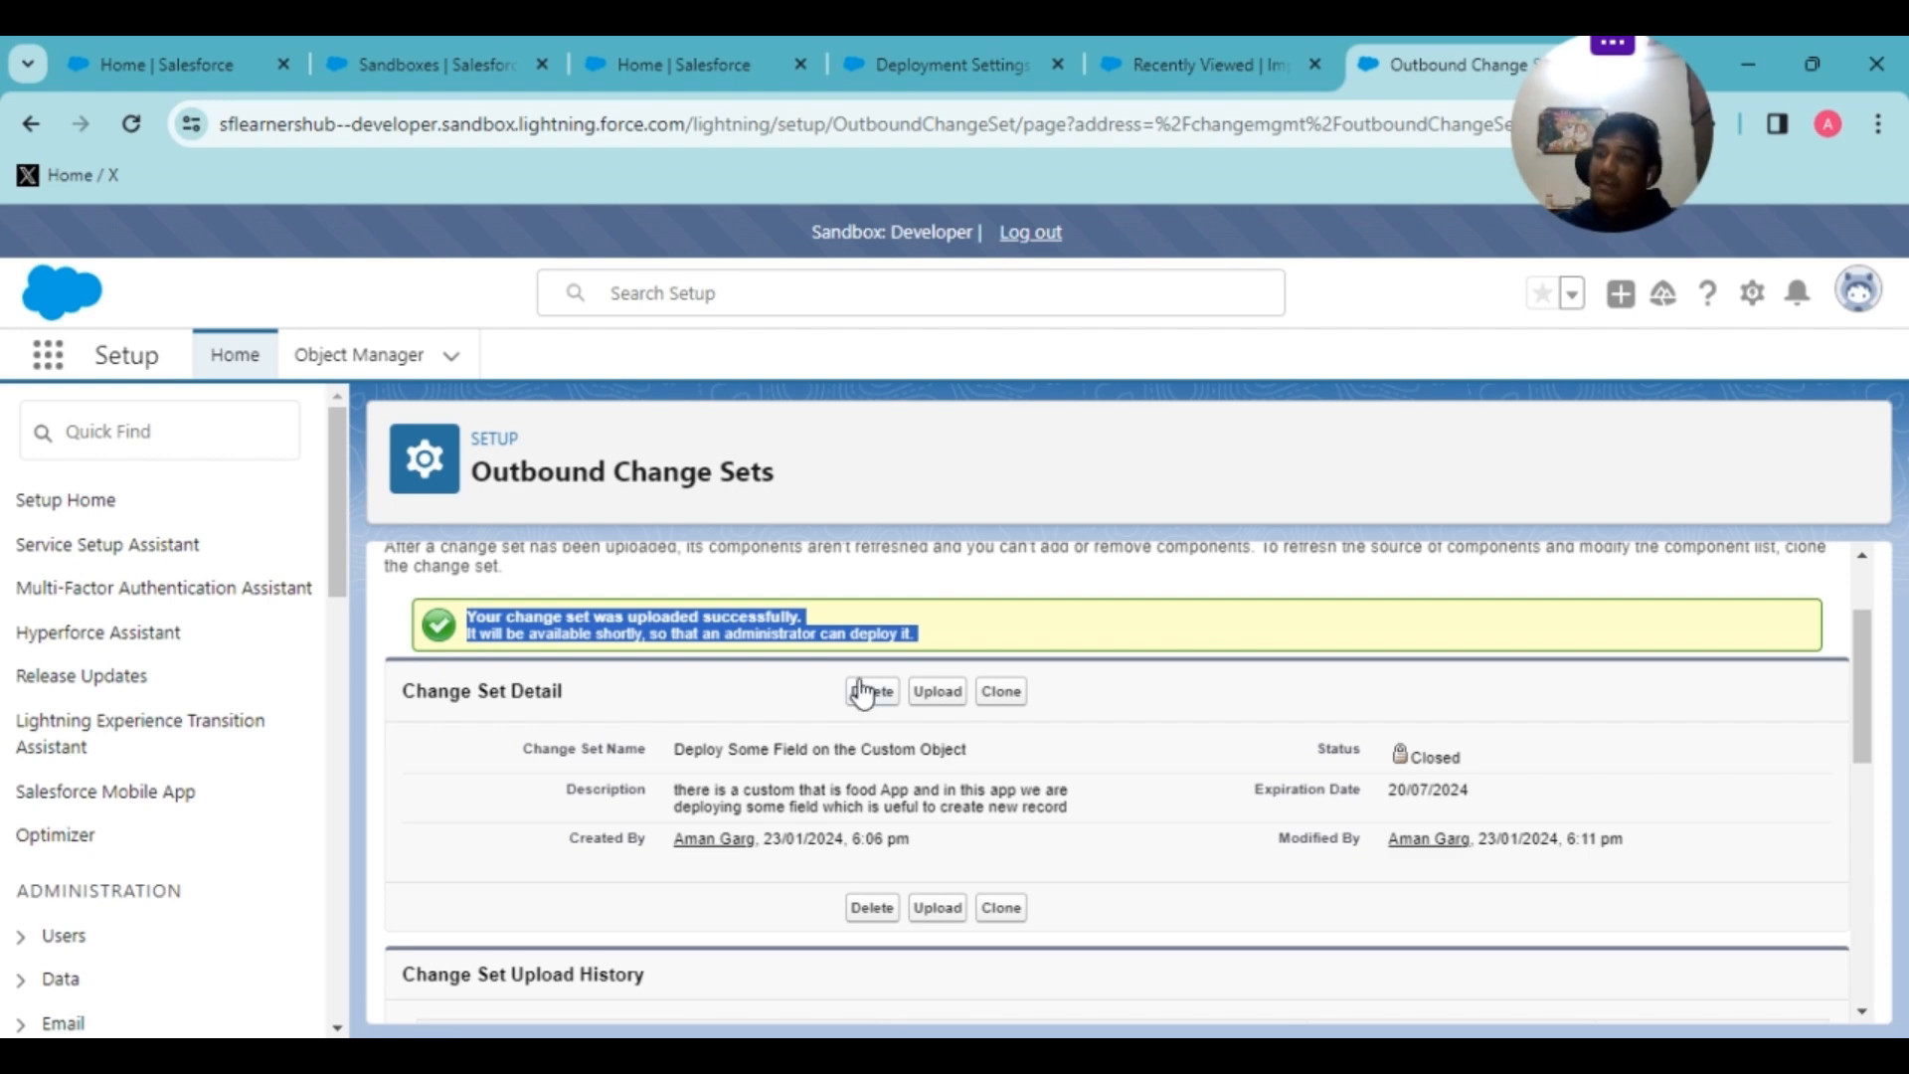
{"action": "scroll", "coordinate": [790, 696], "scroll_direction": "down", "scroll_amount": 8}
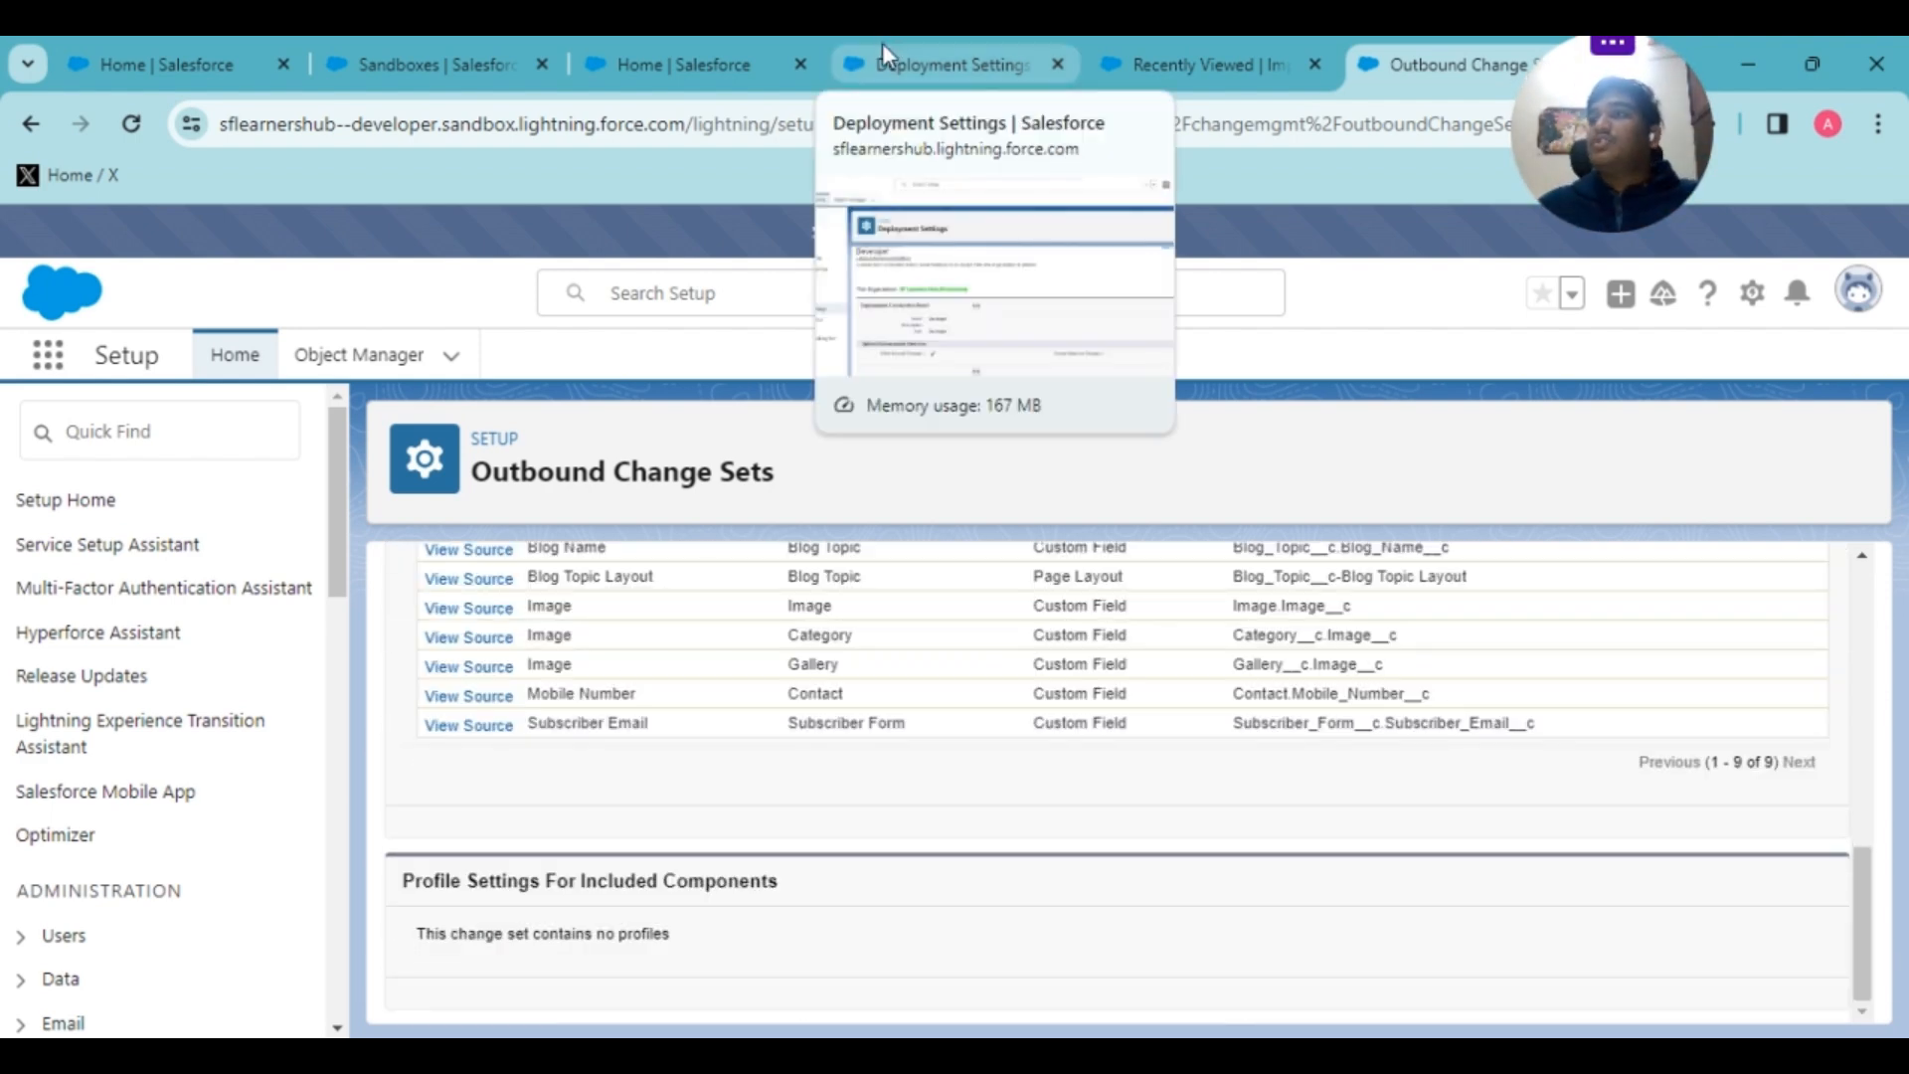
- In the production org, search Setup for "change", open Inbound Change Sets and start validating Deploy Some Field on the Custom Object
{"action": "left_click", "coordinate": [881, 53]}
{"action": "left_click_drag", "start_coordinate": [177, 378], "coordinate": [73, 376]}
{"action": "type", "text": "cba"}
{"action": "type", "text": "nge"}
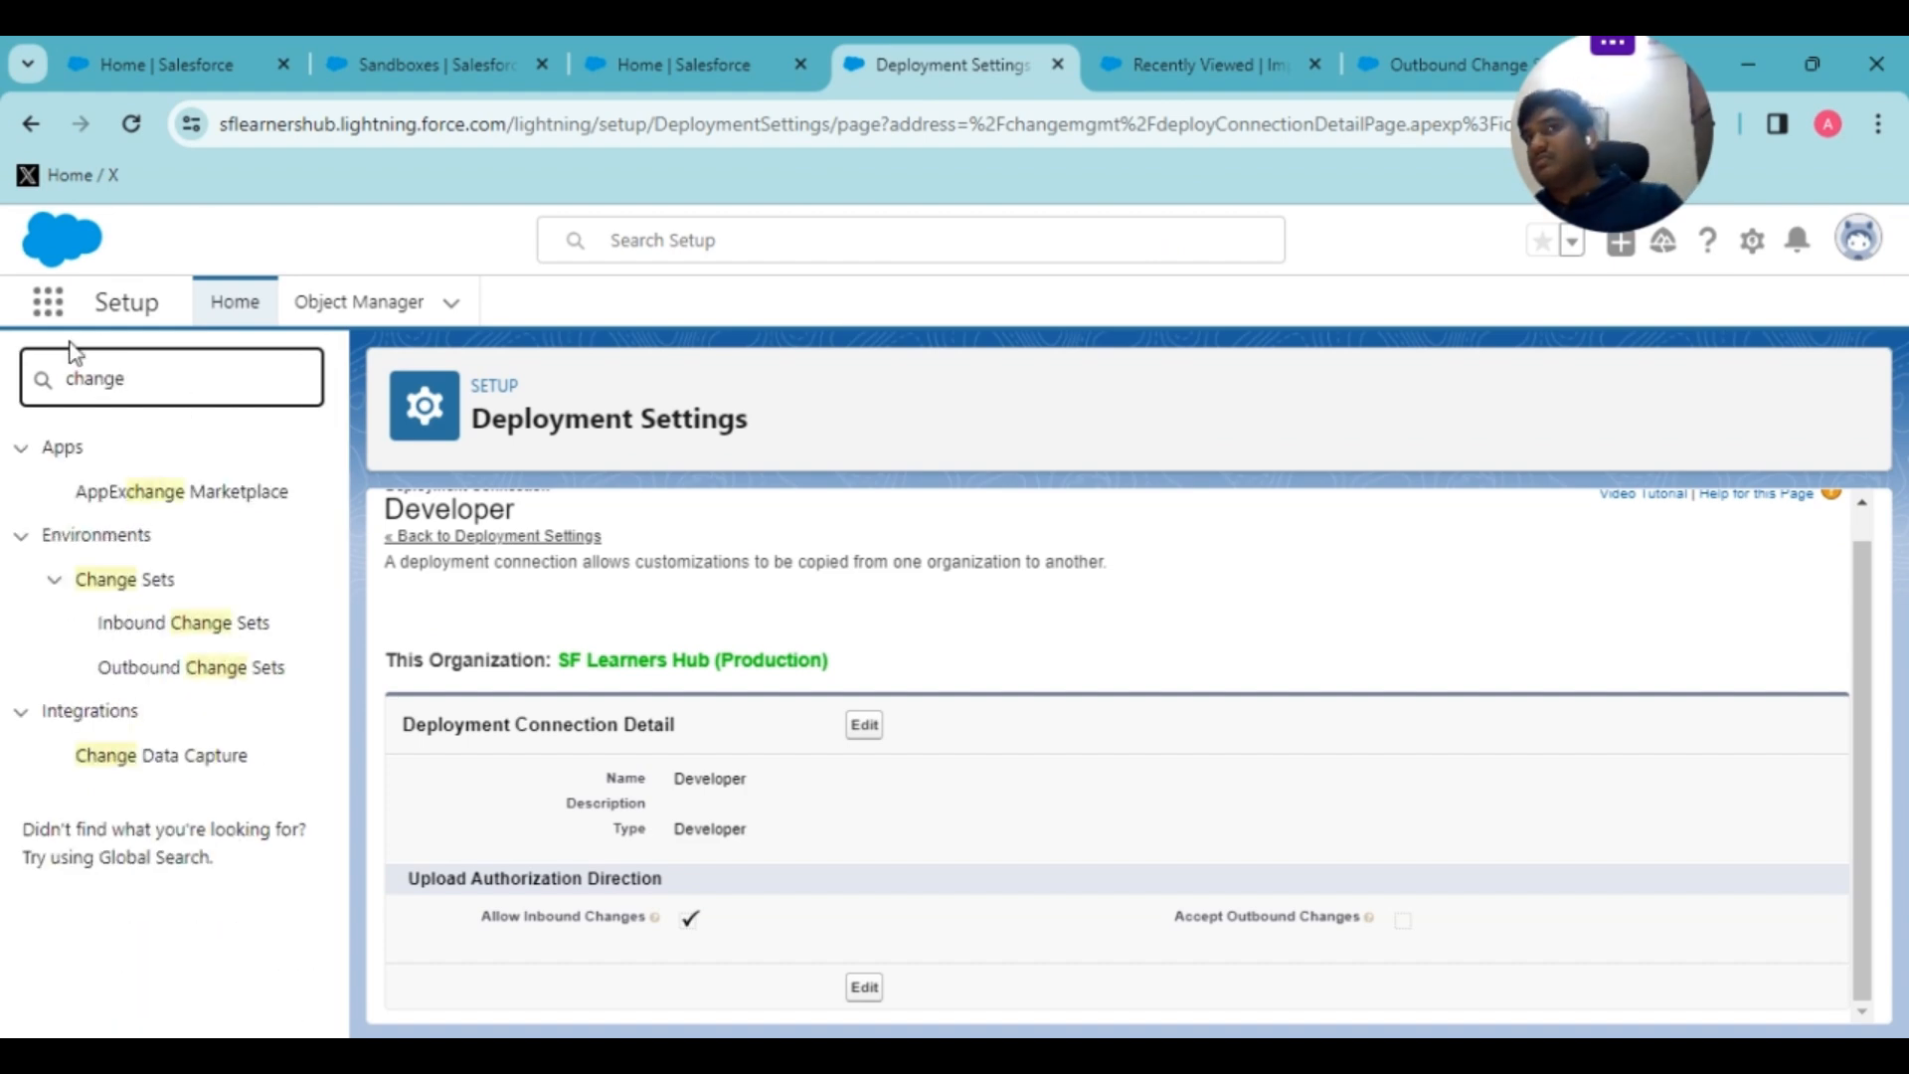
{"action": "left_click", "coordinate": [164, 626]}
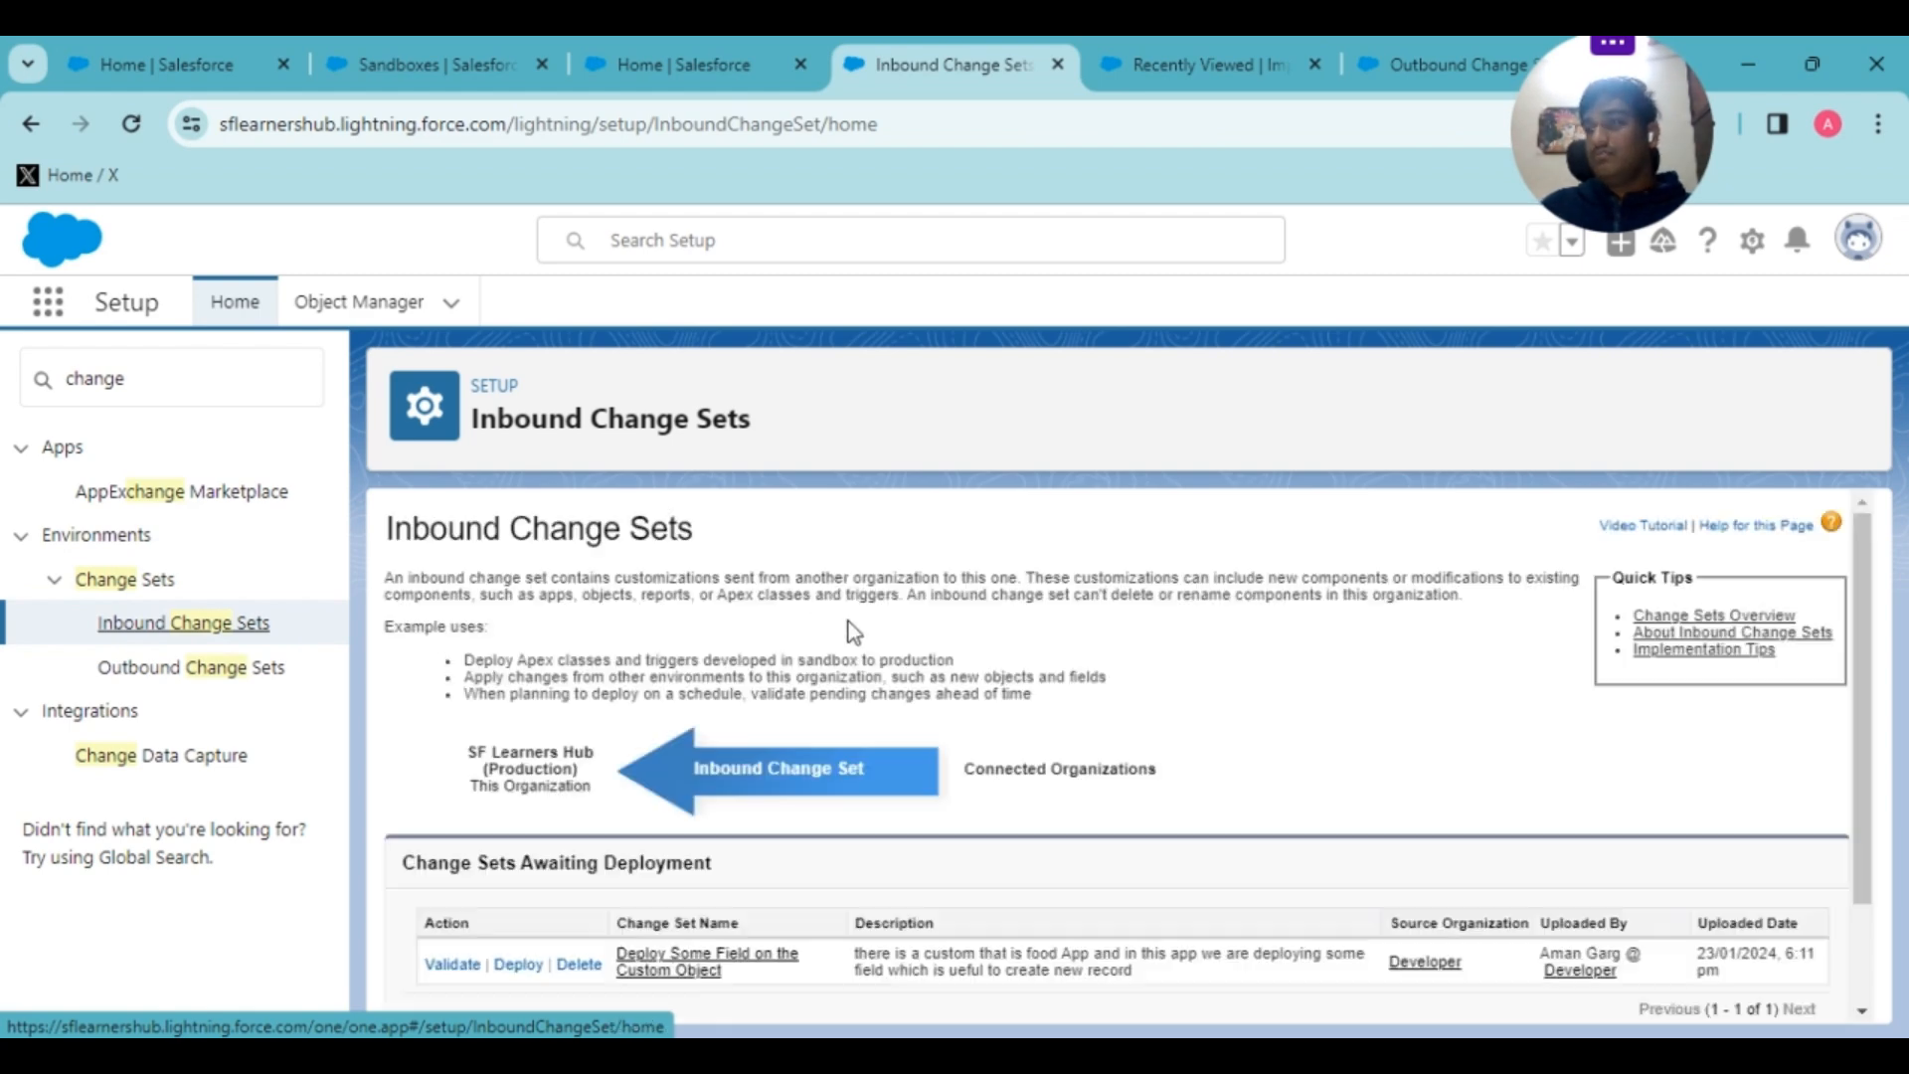
{"action": "scroll", "coordinate": [696, 696], "scroll_direction": "down", "scroll_amount": 2}
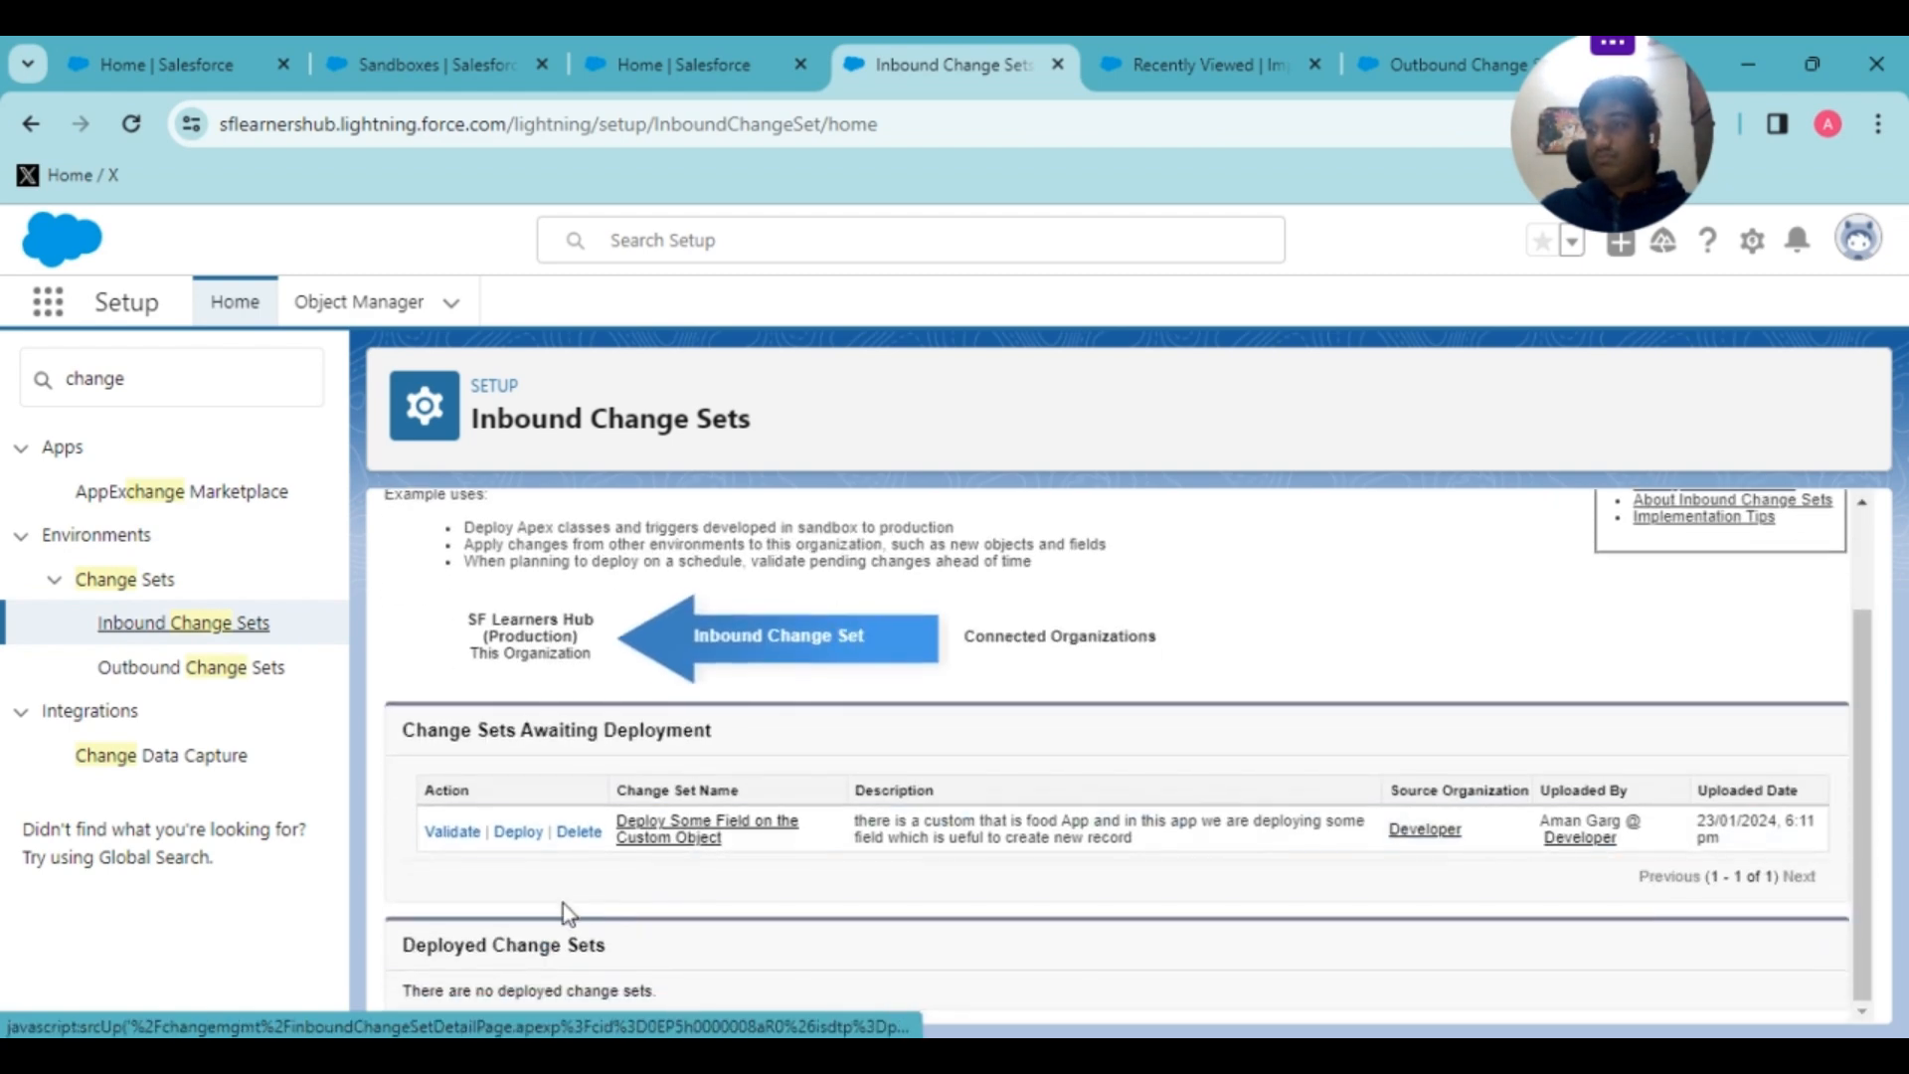
{"action": "left_click", "coordinate": [470, 838]}
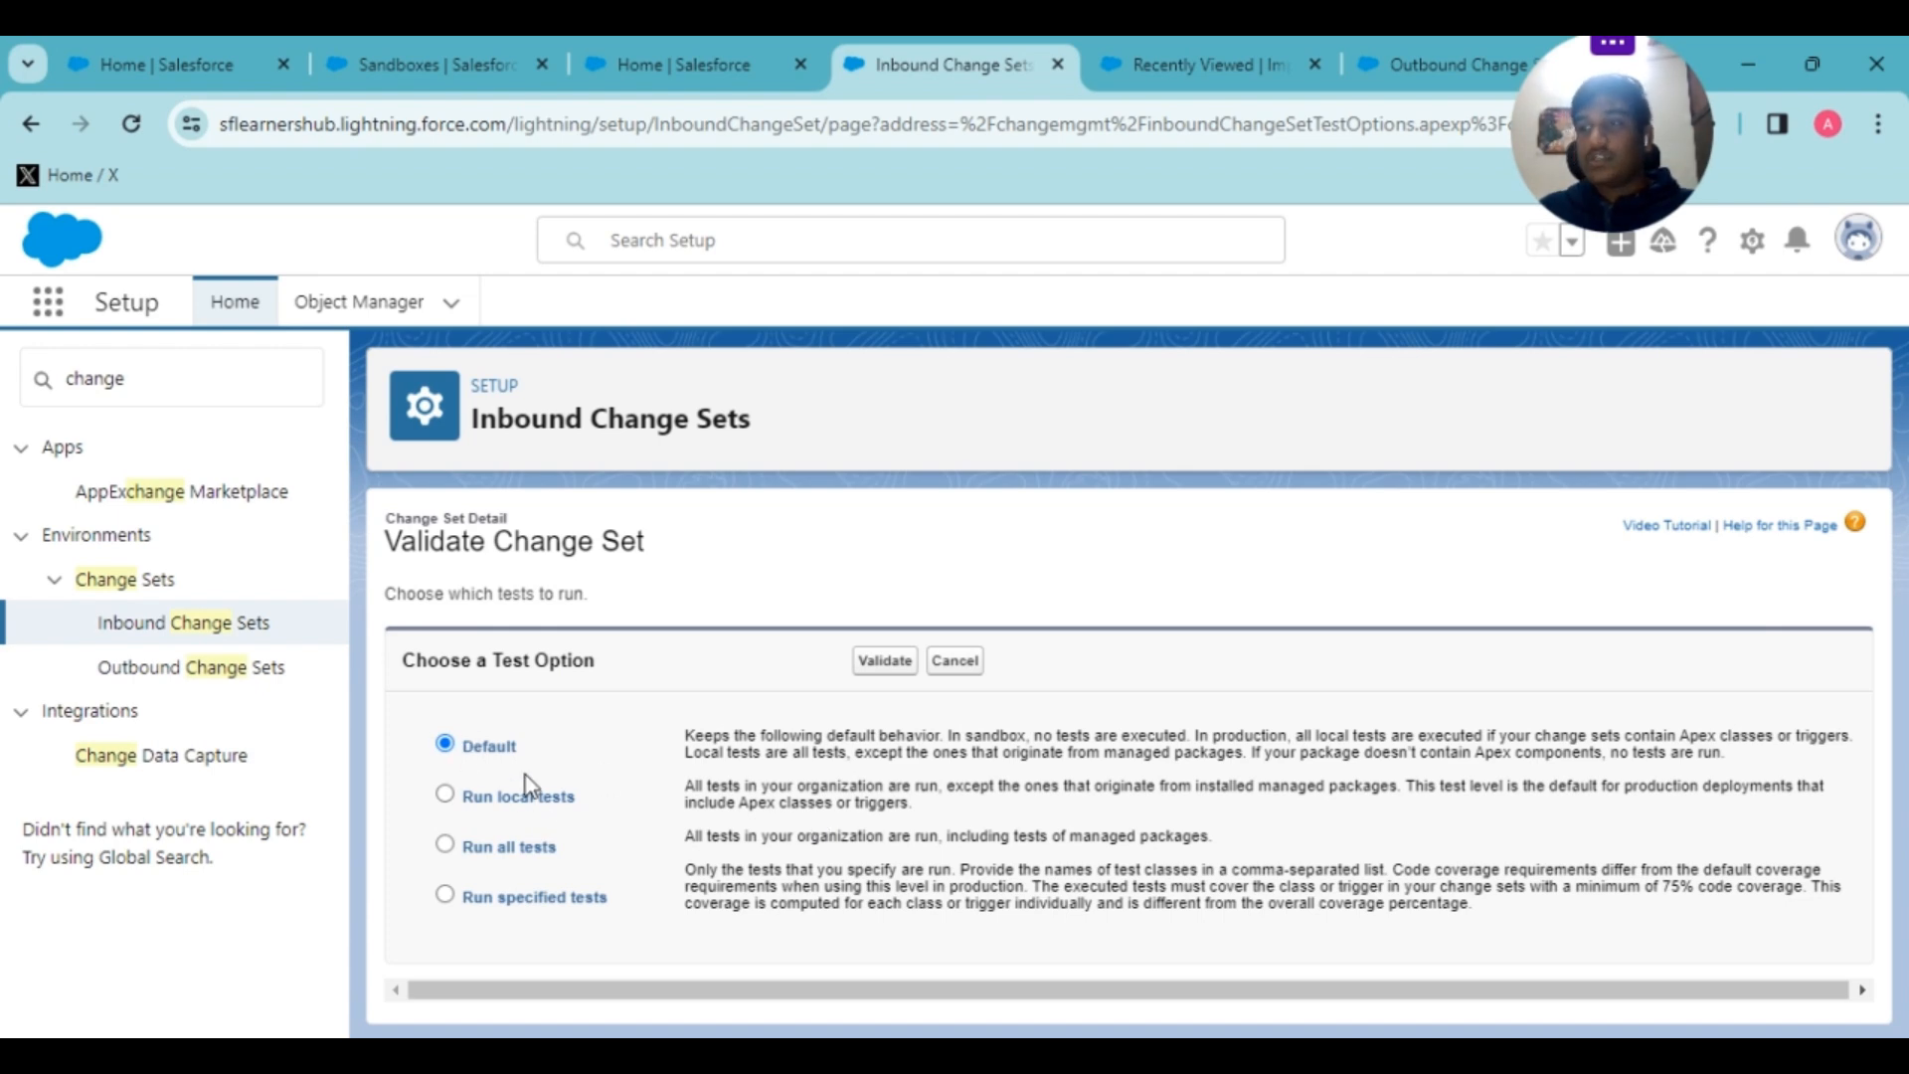
- Try out the Run local tests, Run all tests and Run specified tests options for the validation
{"action": "left_click", "coordinate": [445, 845]}
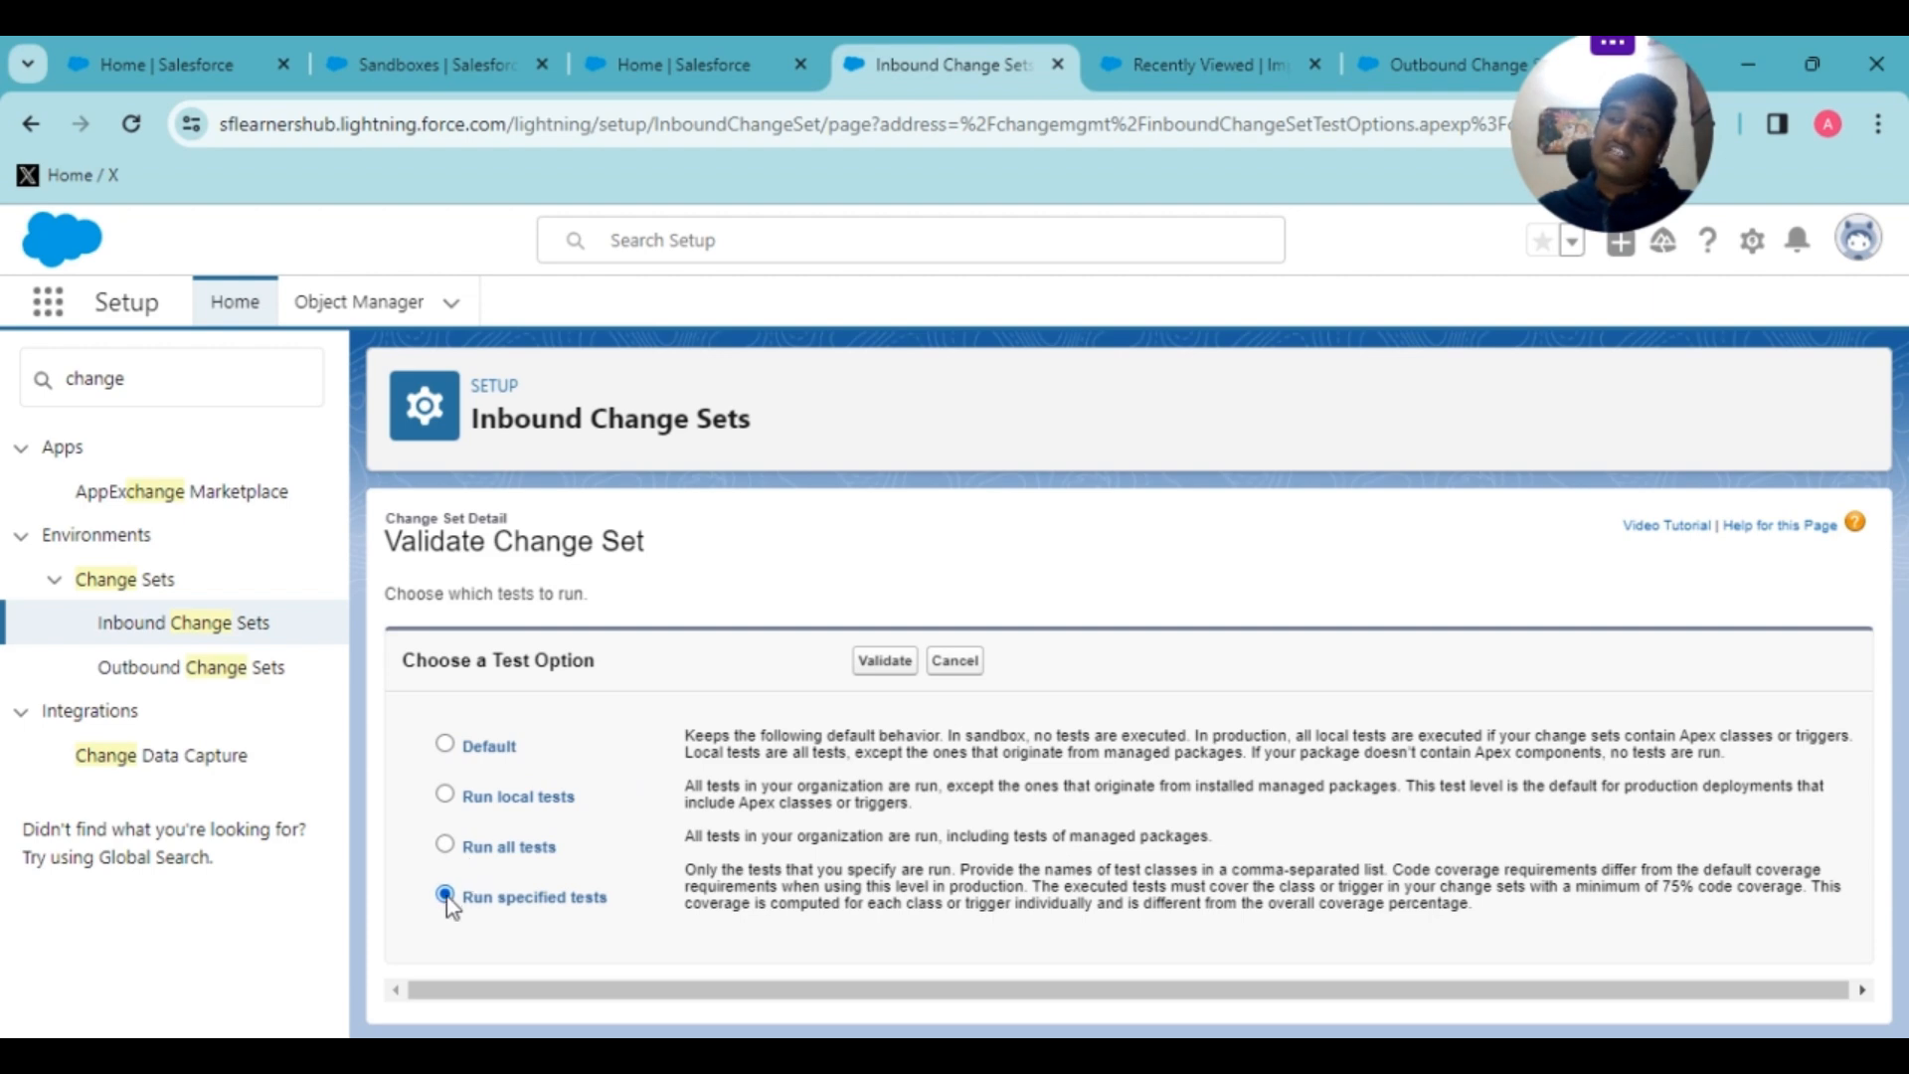
{"action": "left_click", "coordinate": [499, 845]}
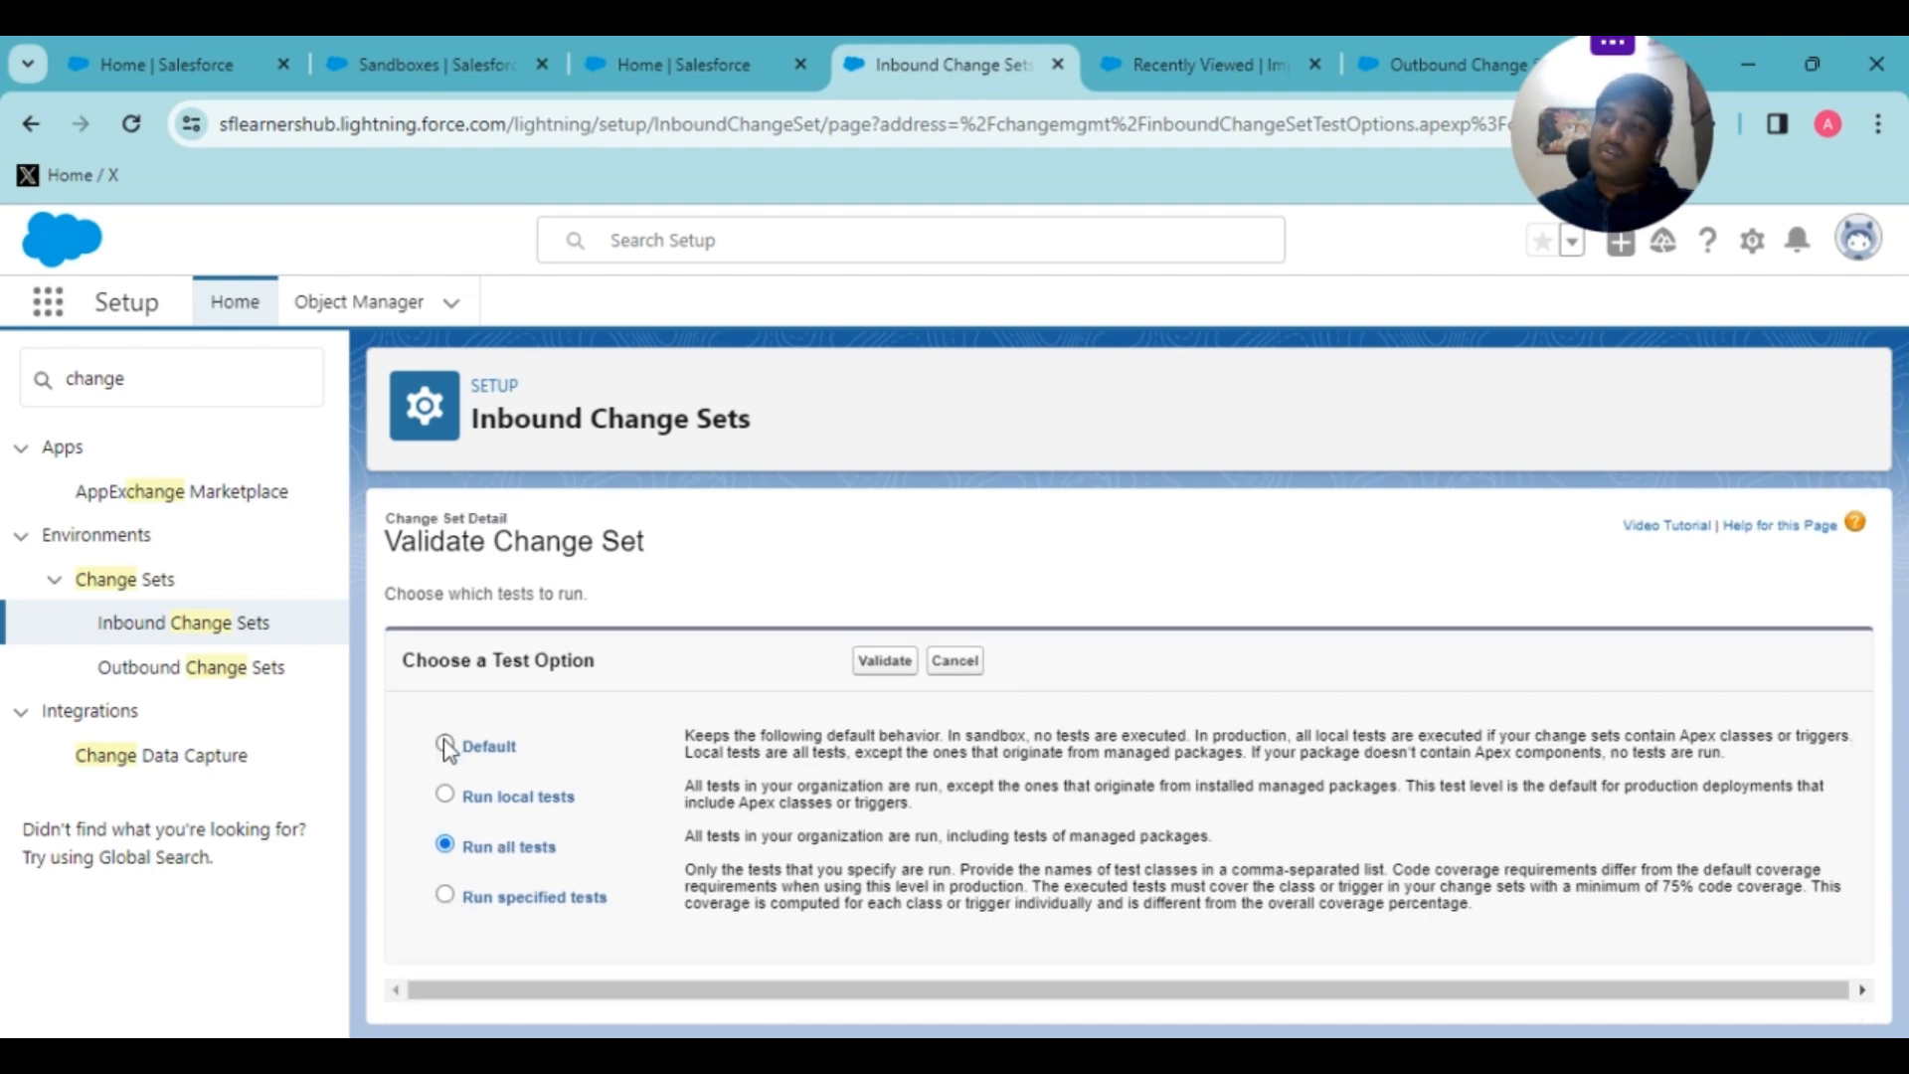
{"action": "left_click", "coordinate": [445, 794]}
{"action": "left_click", "coordinate": [446, 845]}
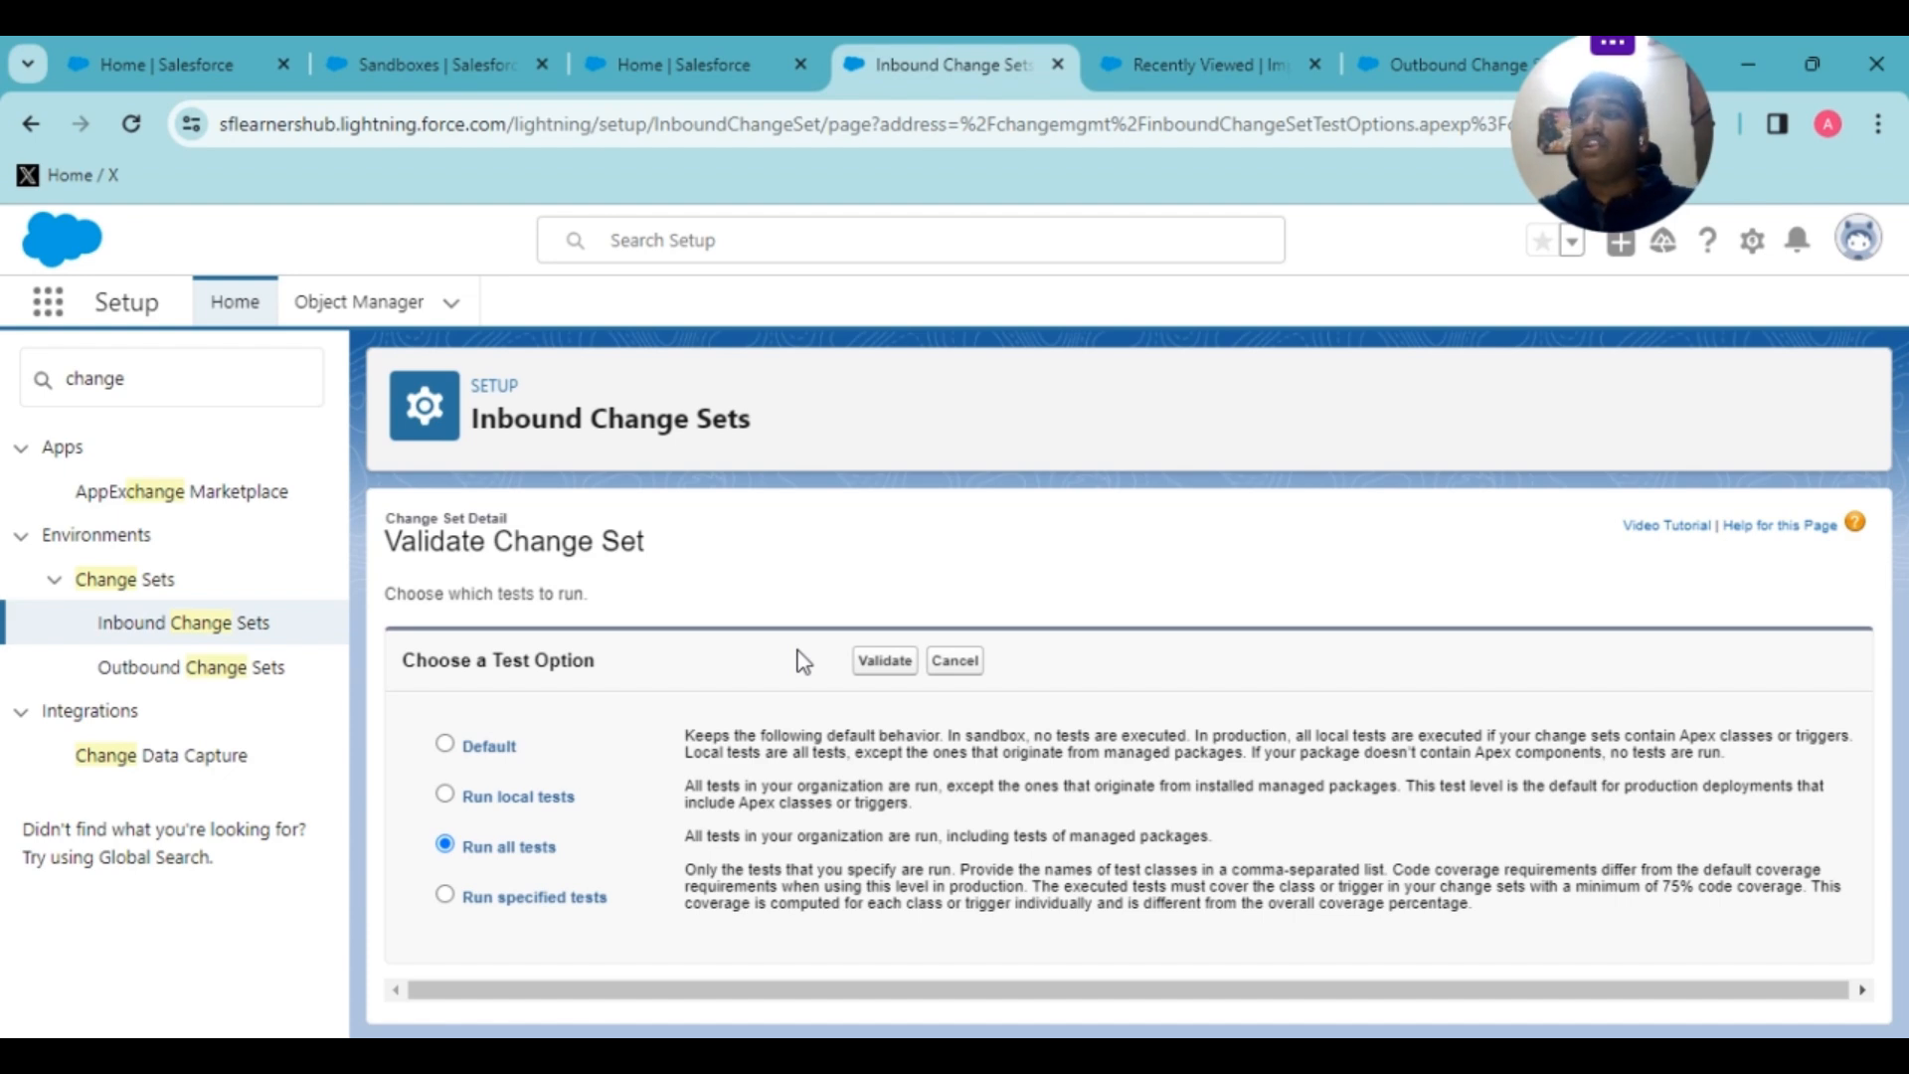
{"action": "left_click_drag", "start_coordinate": [664, 544], "coordinate": [395, 554]}
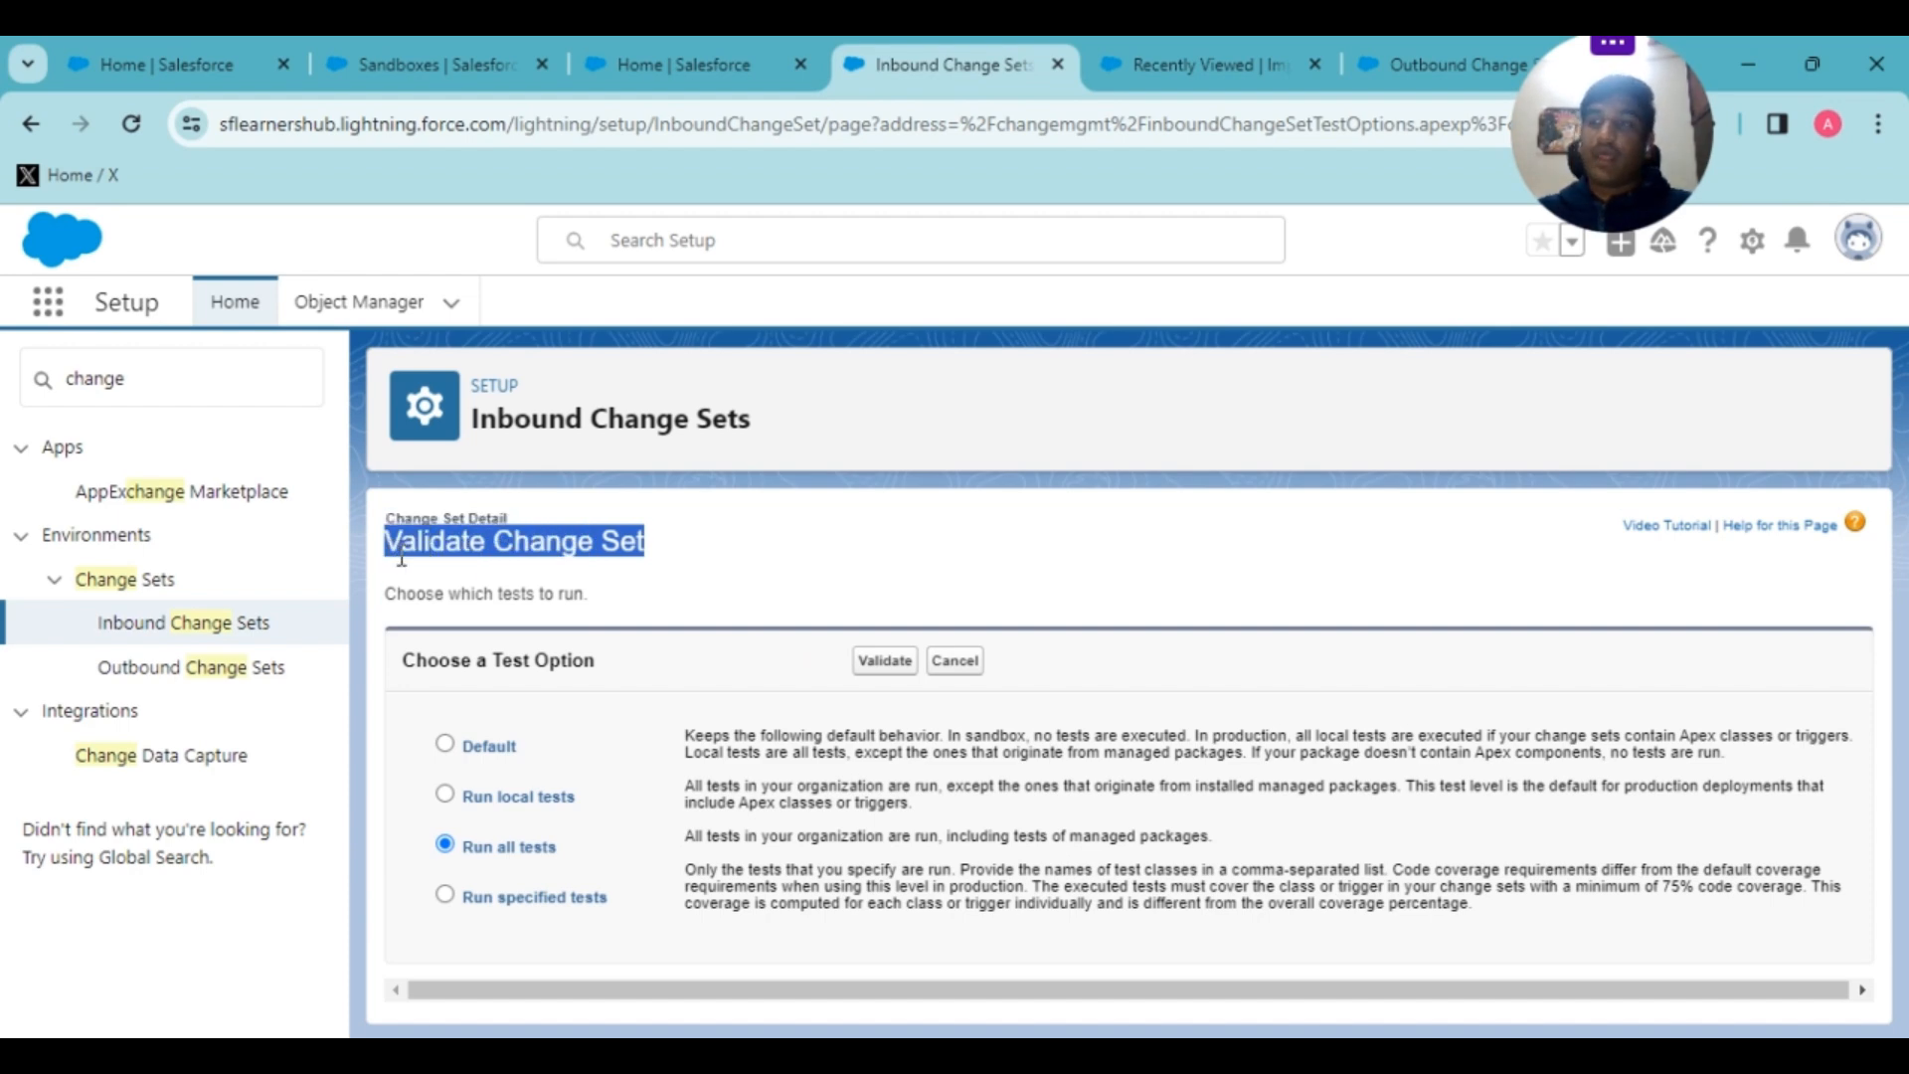
{"action": "left_click", "coordinate": [445, 898]}
{"action": "scroll", "coordinate": [716, 651], "scroll_direction": "down", "scroll_amount": 1}
{"action": "scroll", "coordinate": [736, 626], "scroll_direction": "down", "scroll_amount": 1}
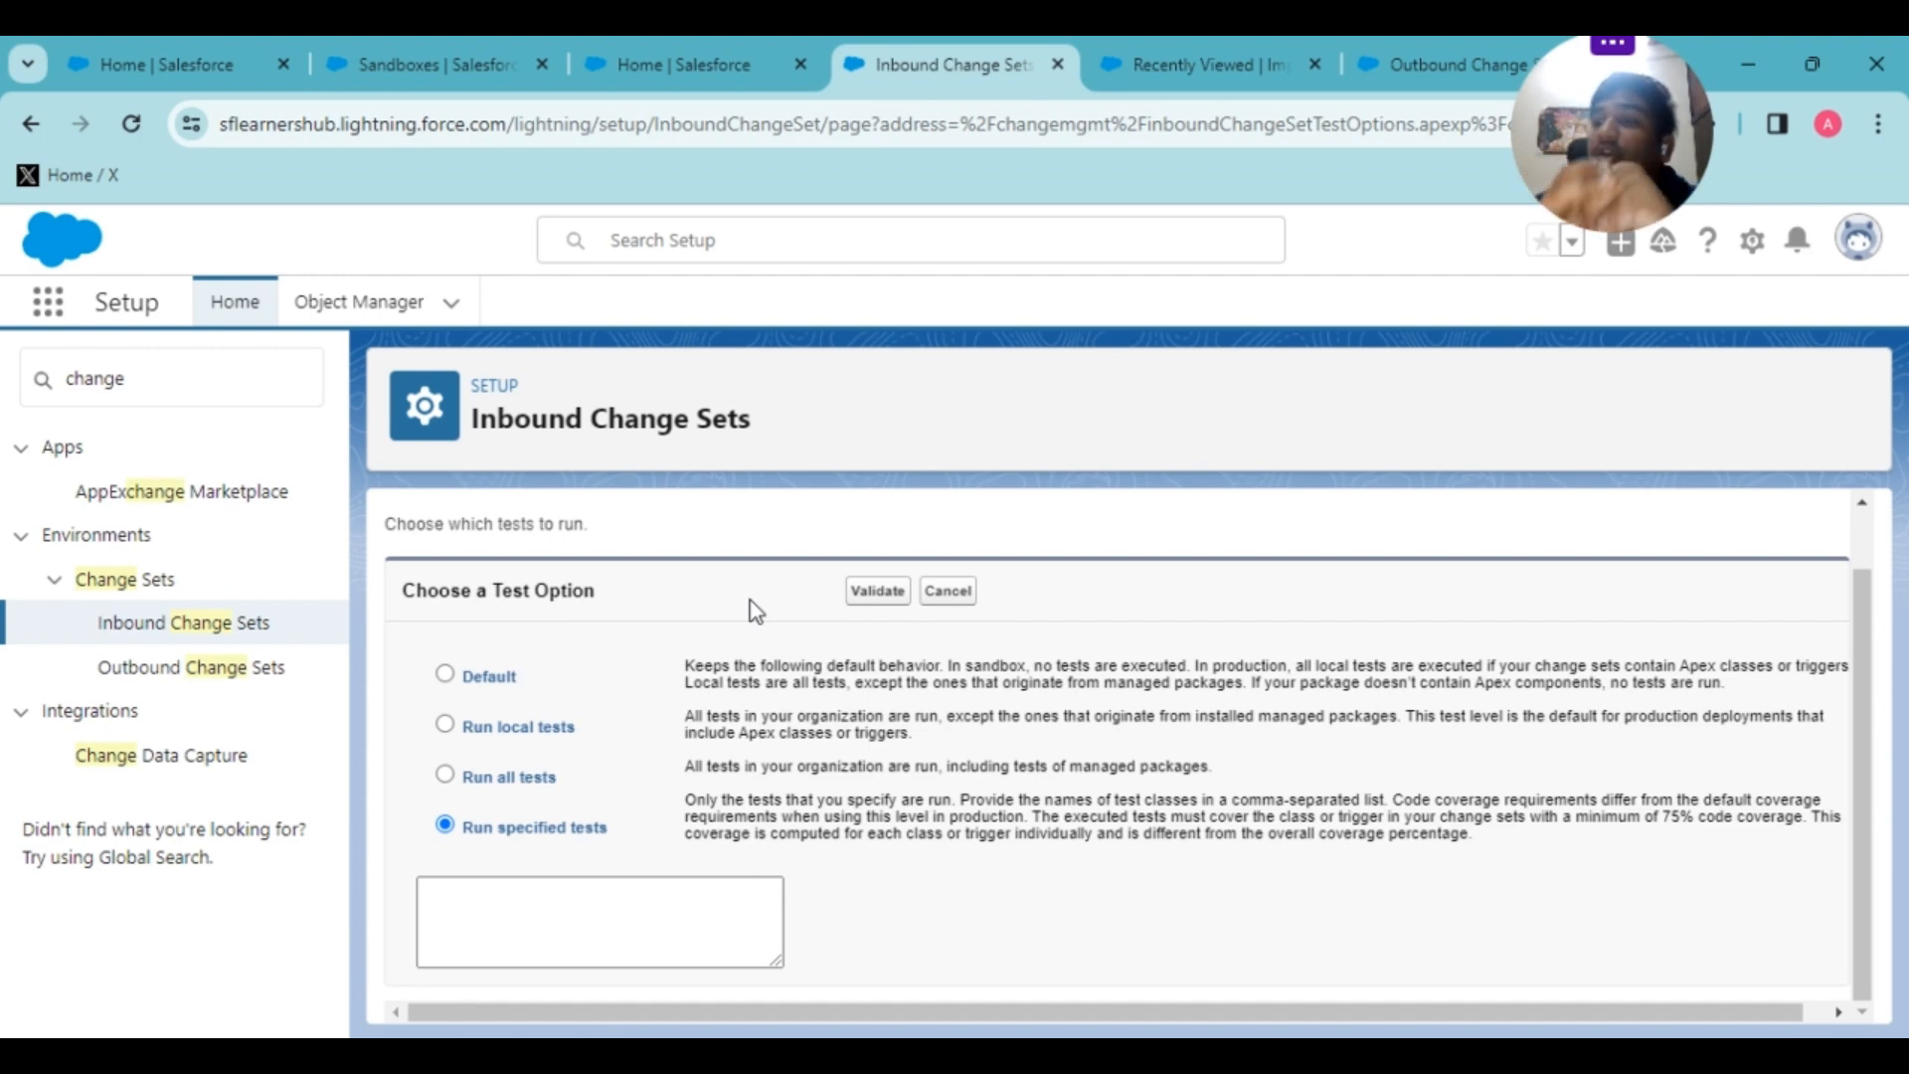
{"action": "left_click", "coordinate": [444, 775]}
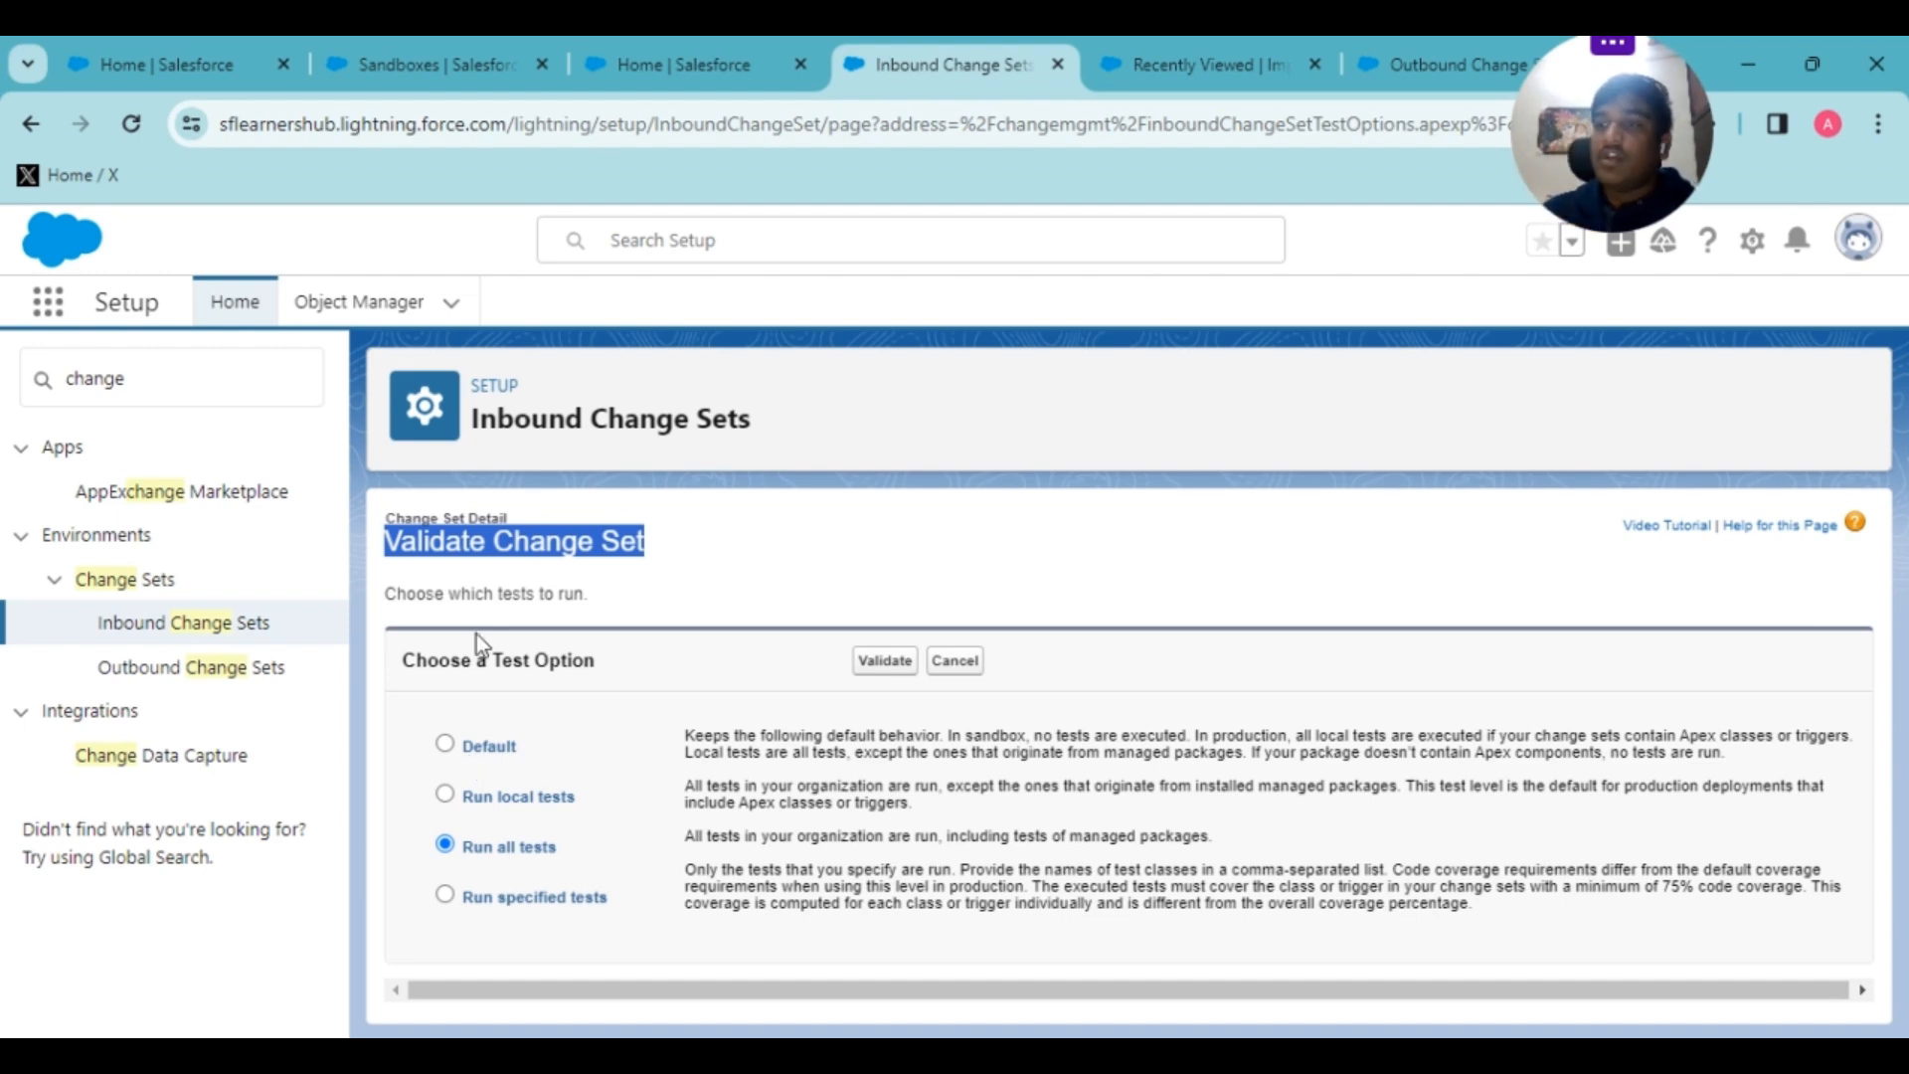
{"action": "left_click", "coordinate": [446, 895]}
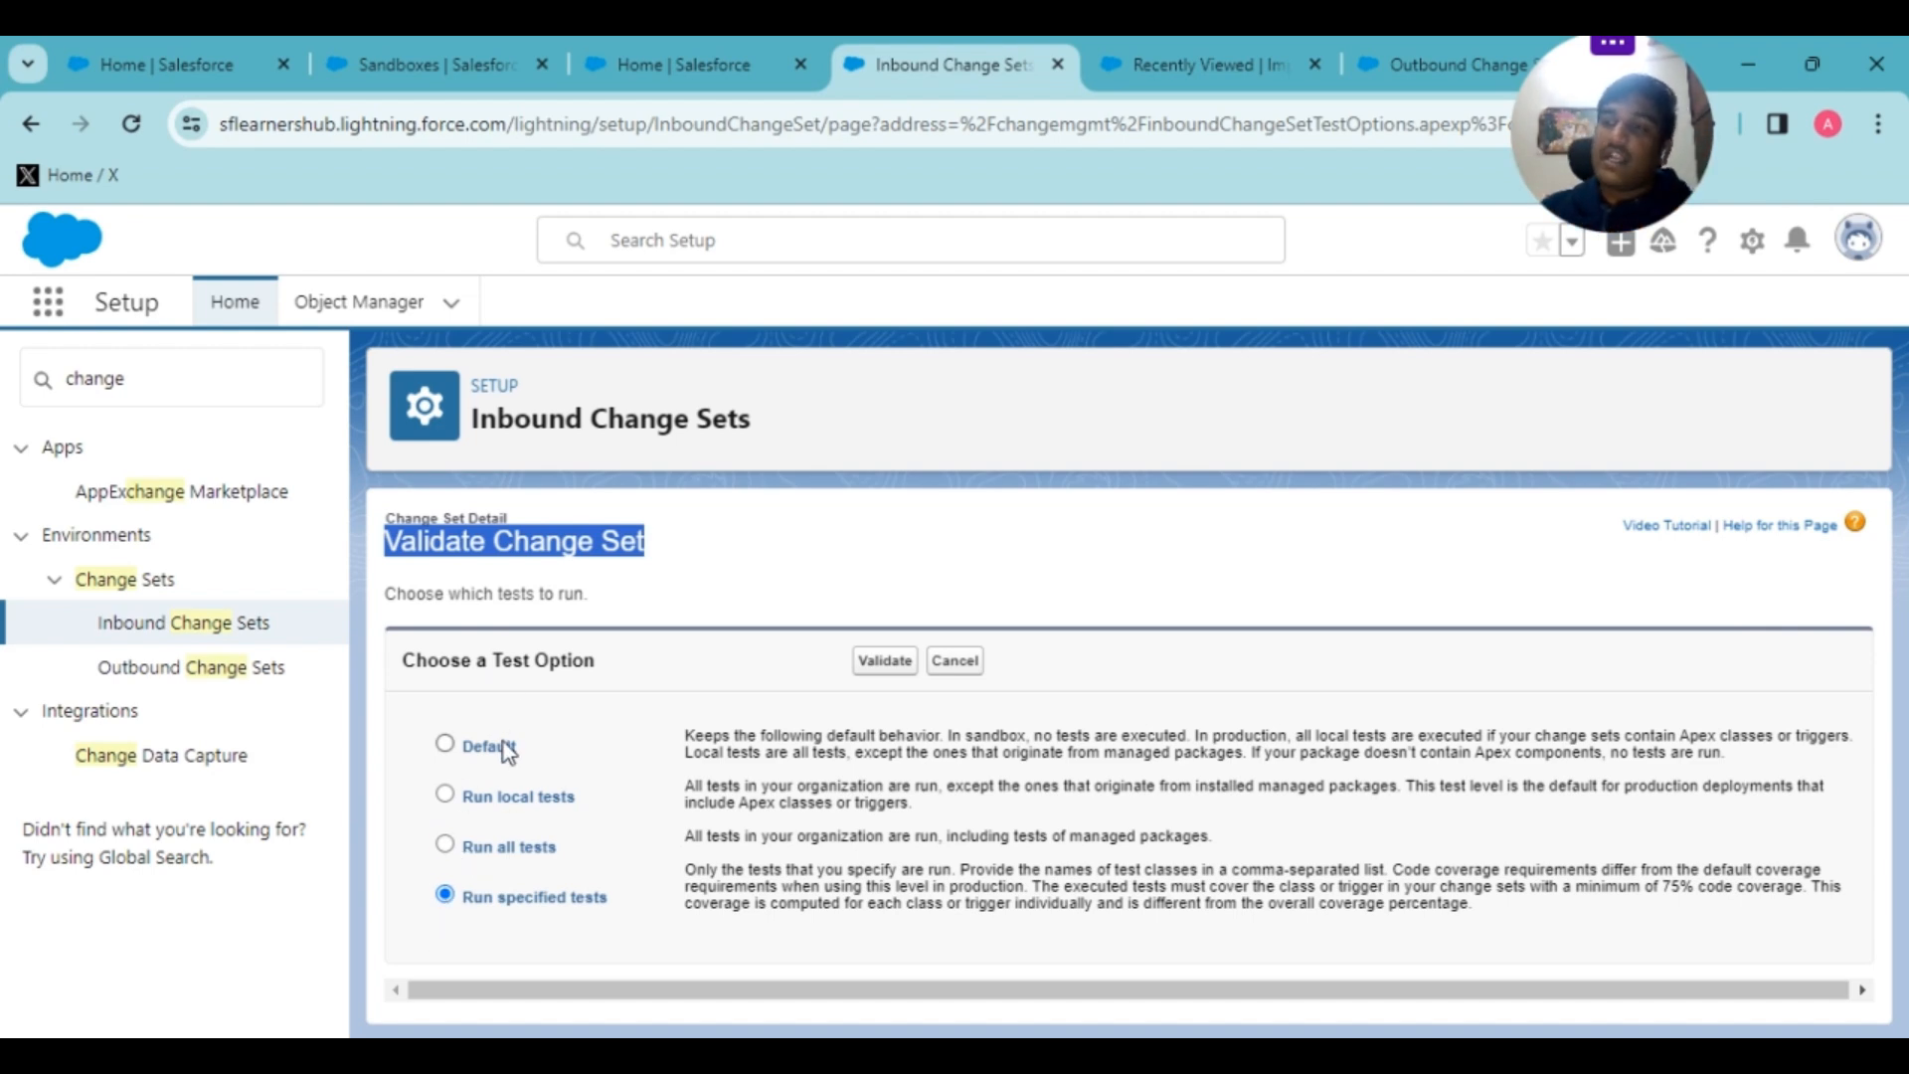
{"action": "scroll", "coordinate": [507, 875], "scroll_direction": "down", "scroll_amount": 1}
{"action": "left_click", "coordinate": [478, 911]}
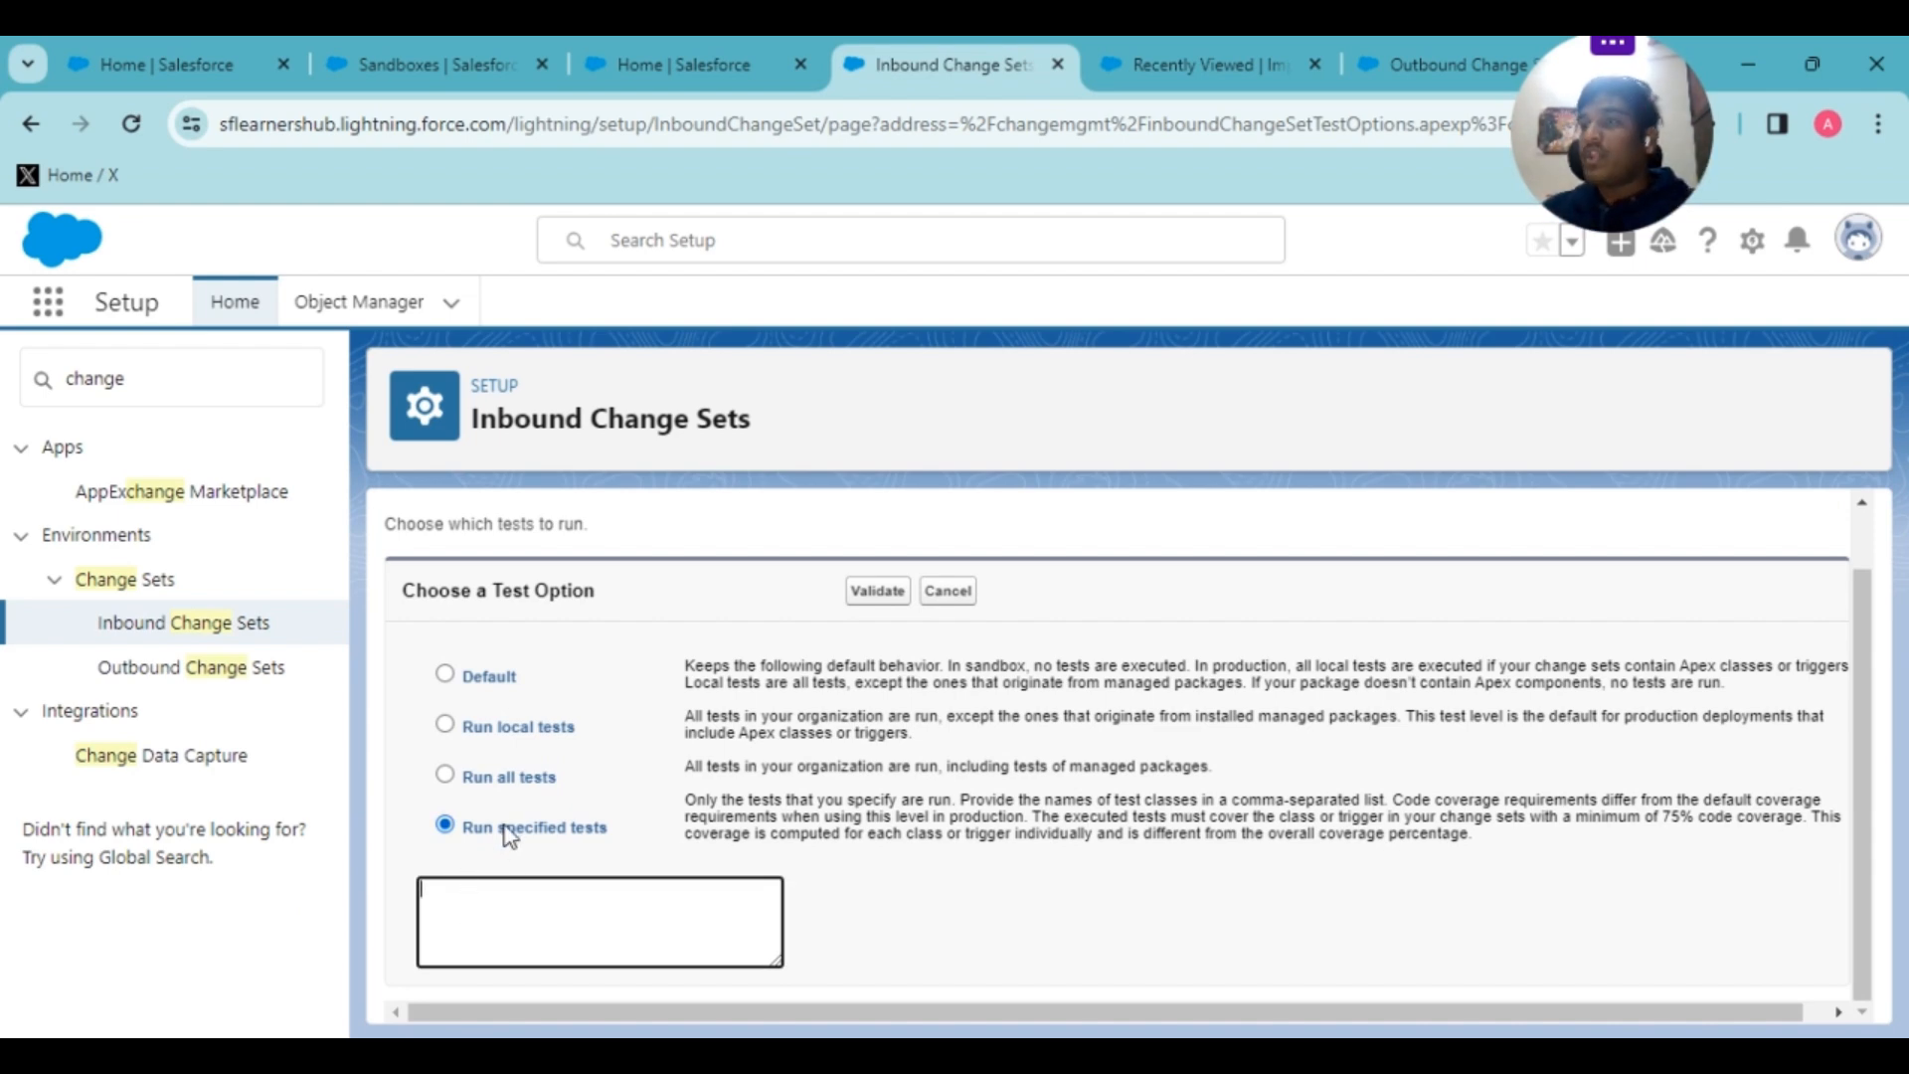
{"action": "scroll", "coordinate": [554, 674], "scroll_direction": "up", "scroll_amount": 1}
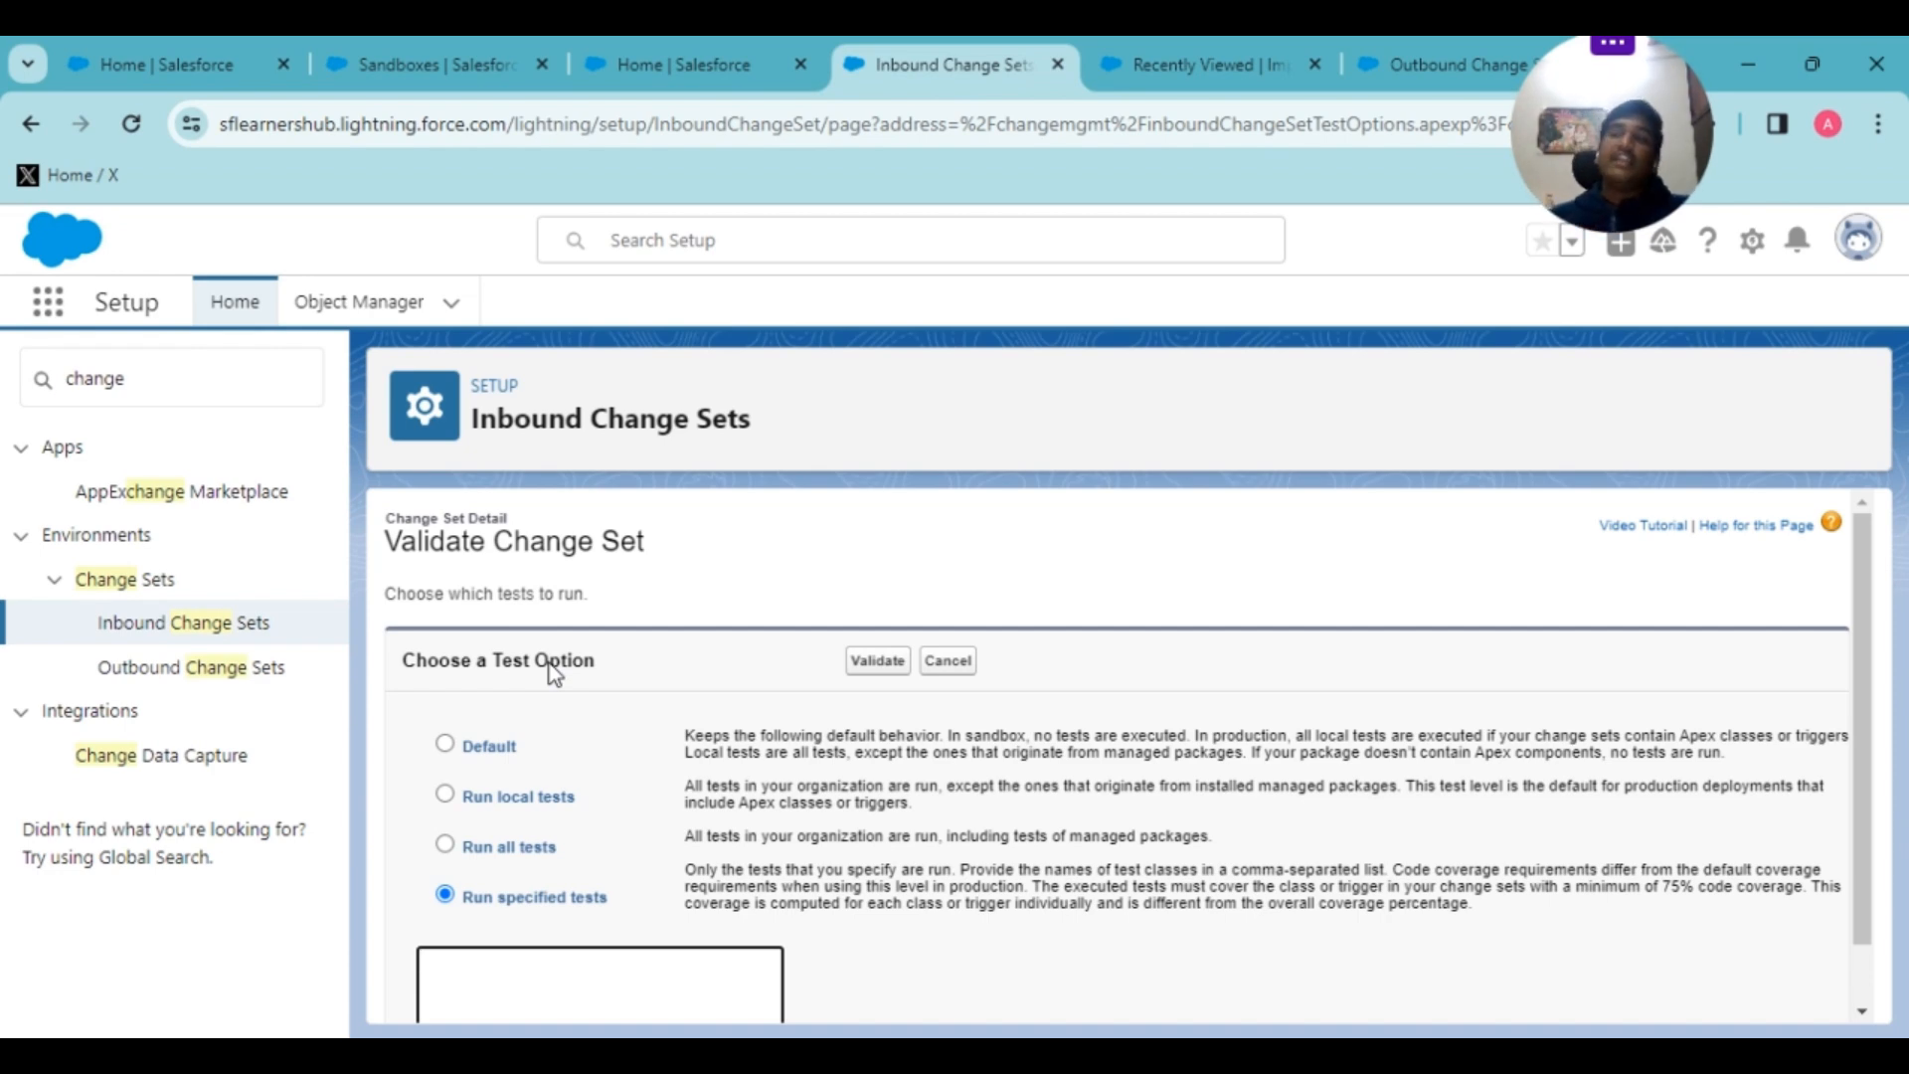
- Validate the inbound change set with the Default test option and check the validation on the Deployment Status page
{"action": "left_click", "coordinate": [444, 744]}
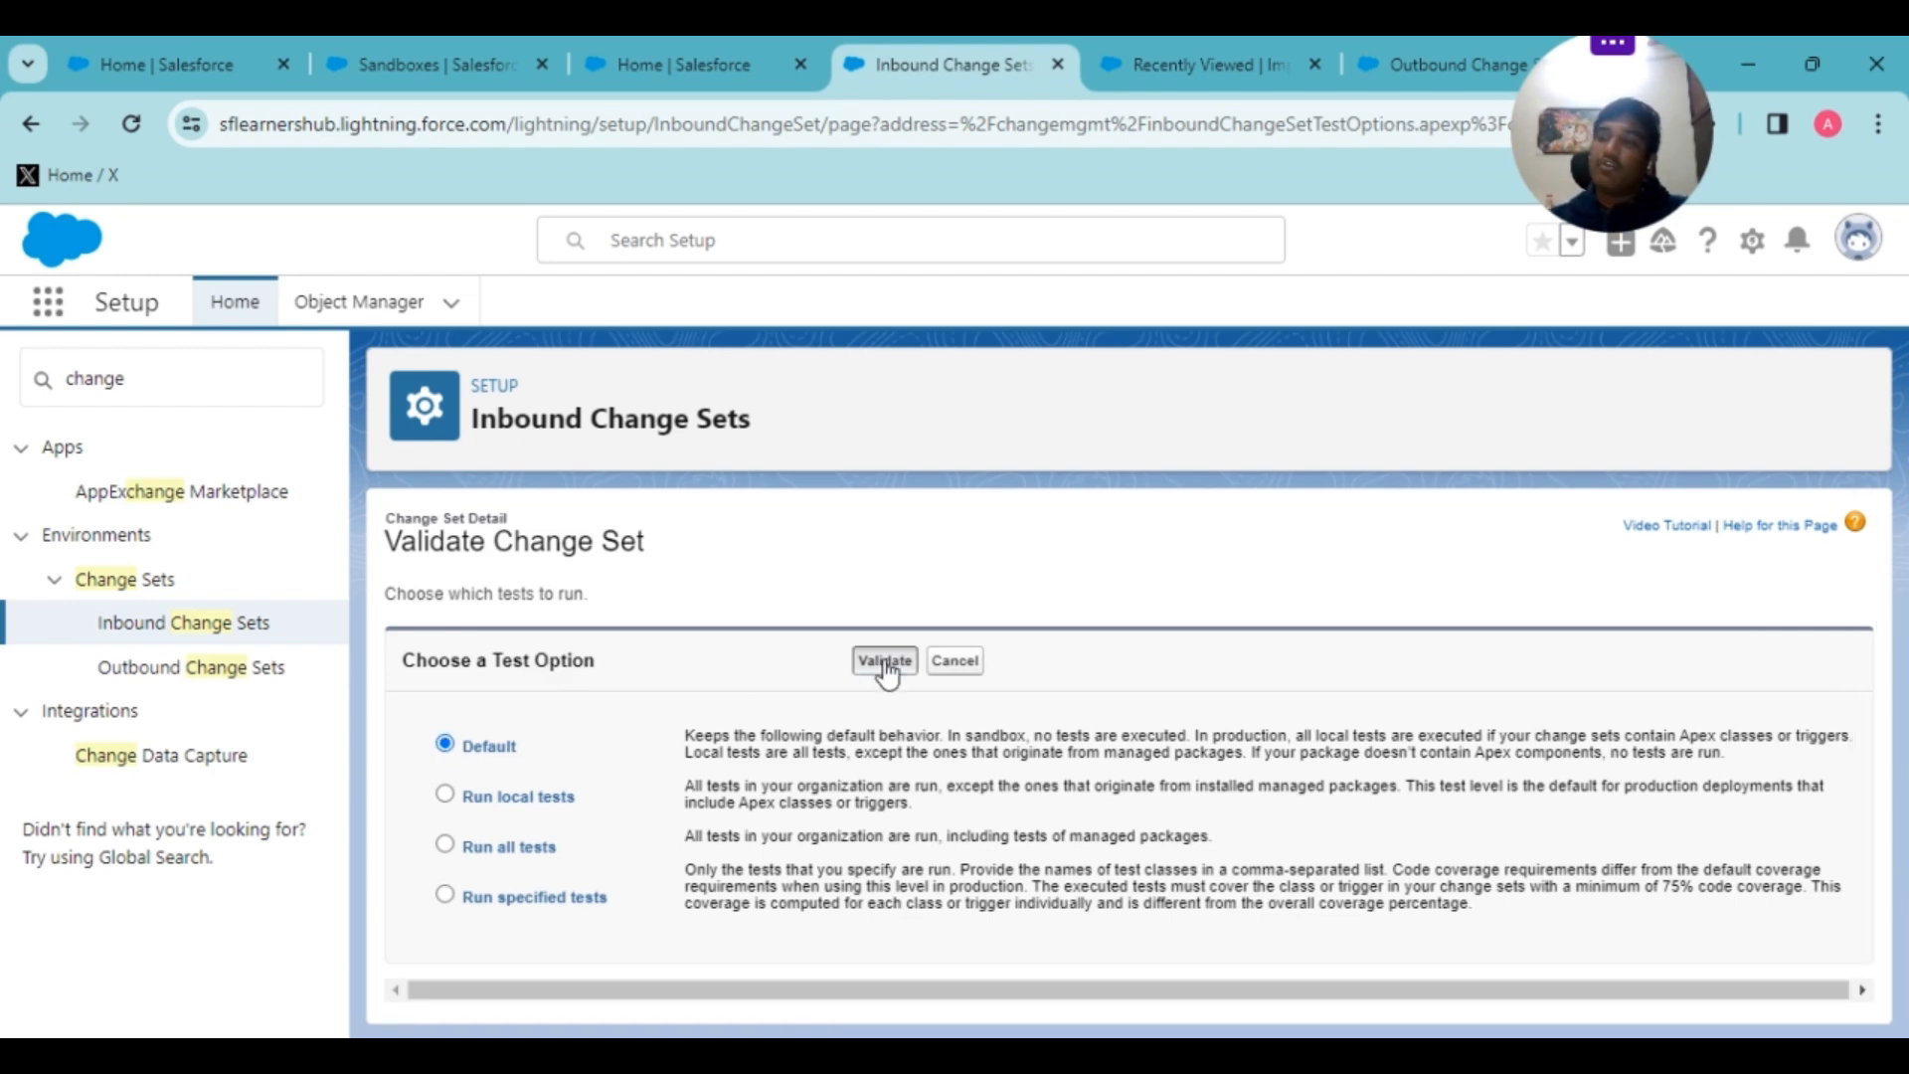
{"action": "left_click", "coordinate": [879, 660]}
{"action": "left_click", "coordinate": [1079, 806]}
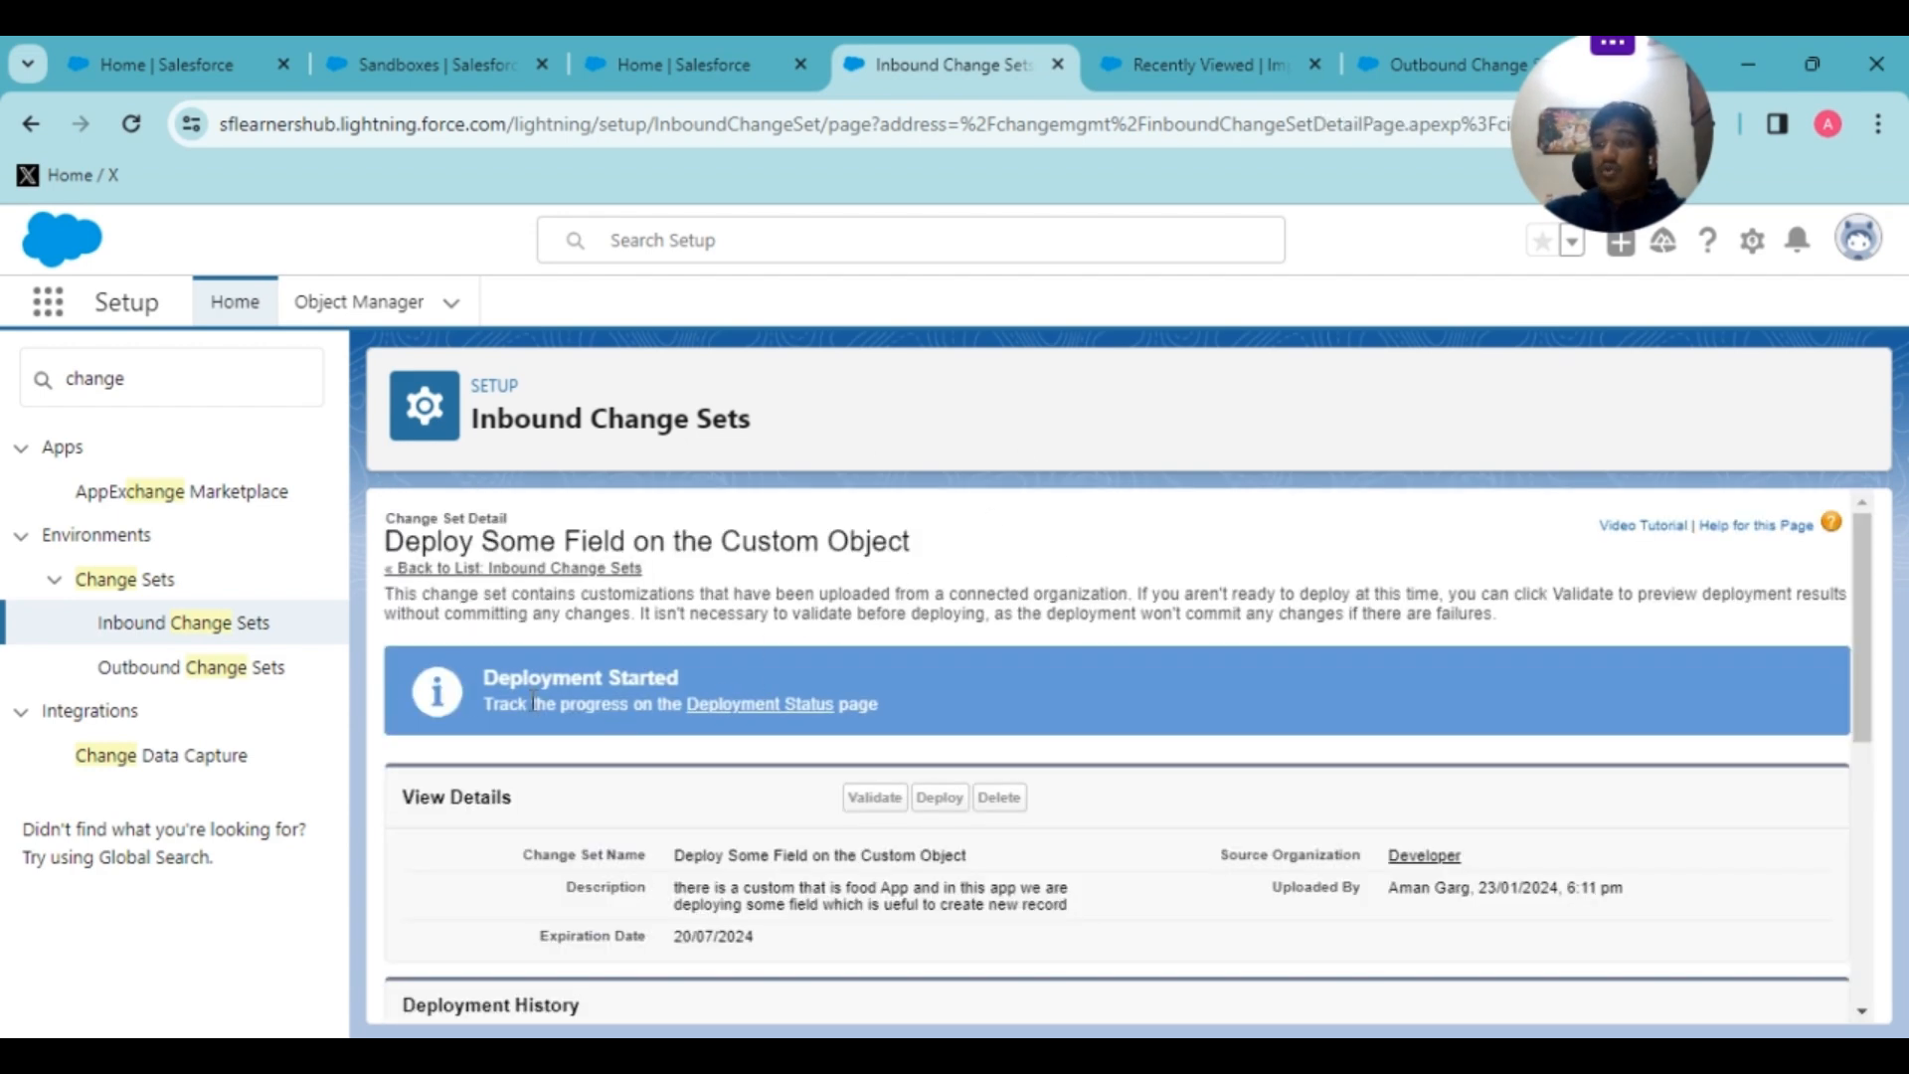
{"action": "left_click_drag", "start_coordinate": [488, 681], "coordinate": [704, 672]}
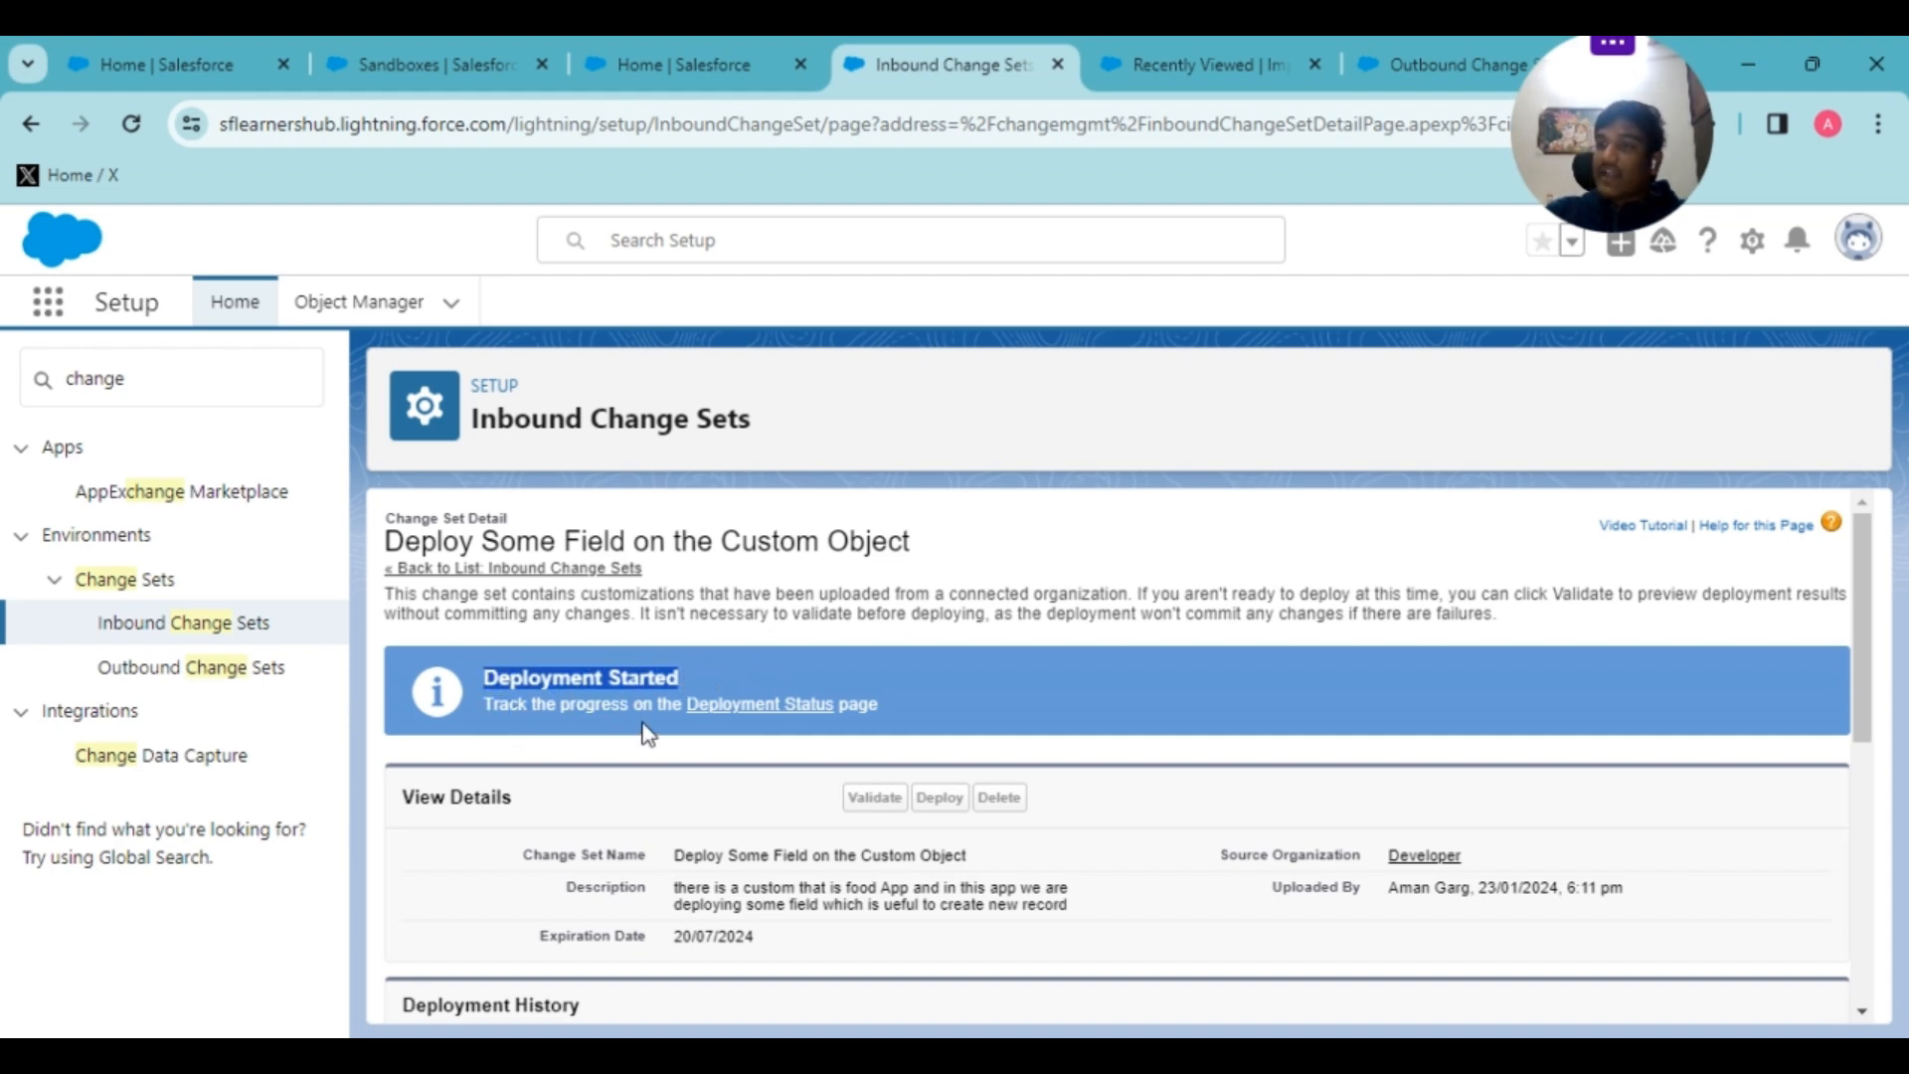
{"action": "left_click", "coordinate": [714, 704]}
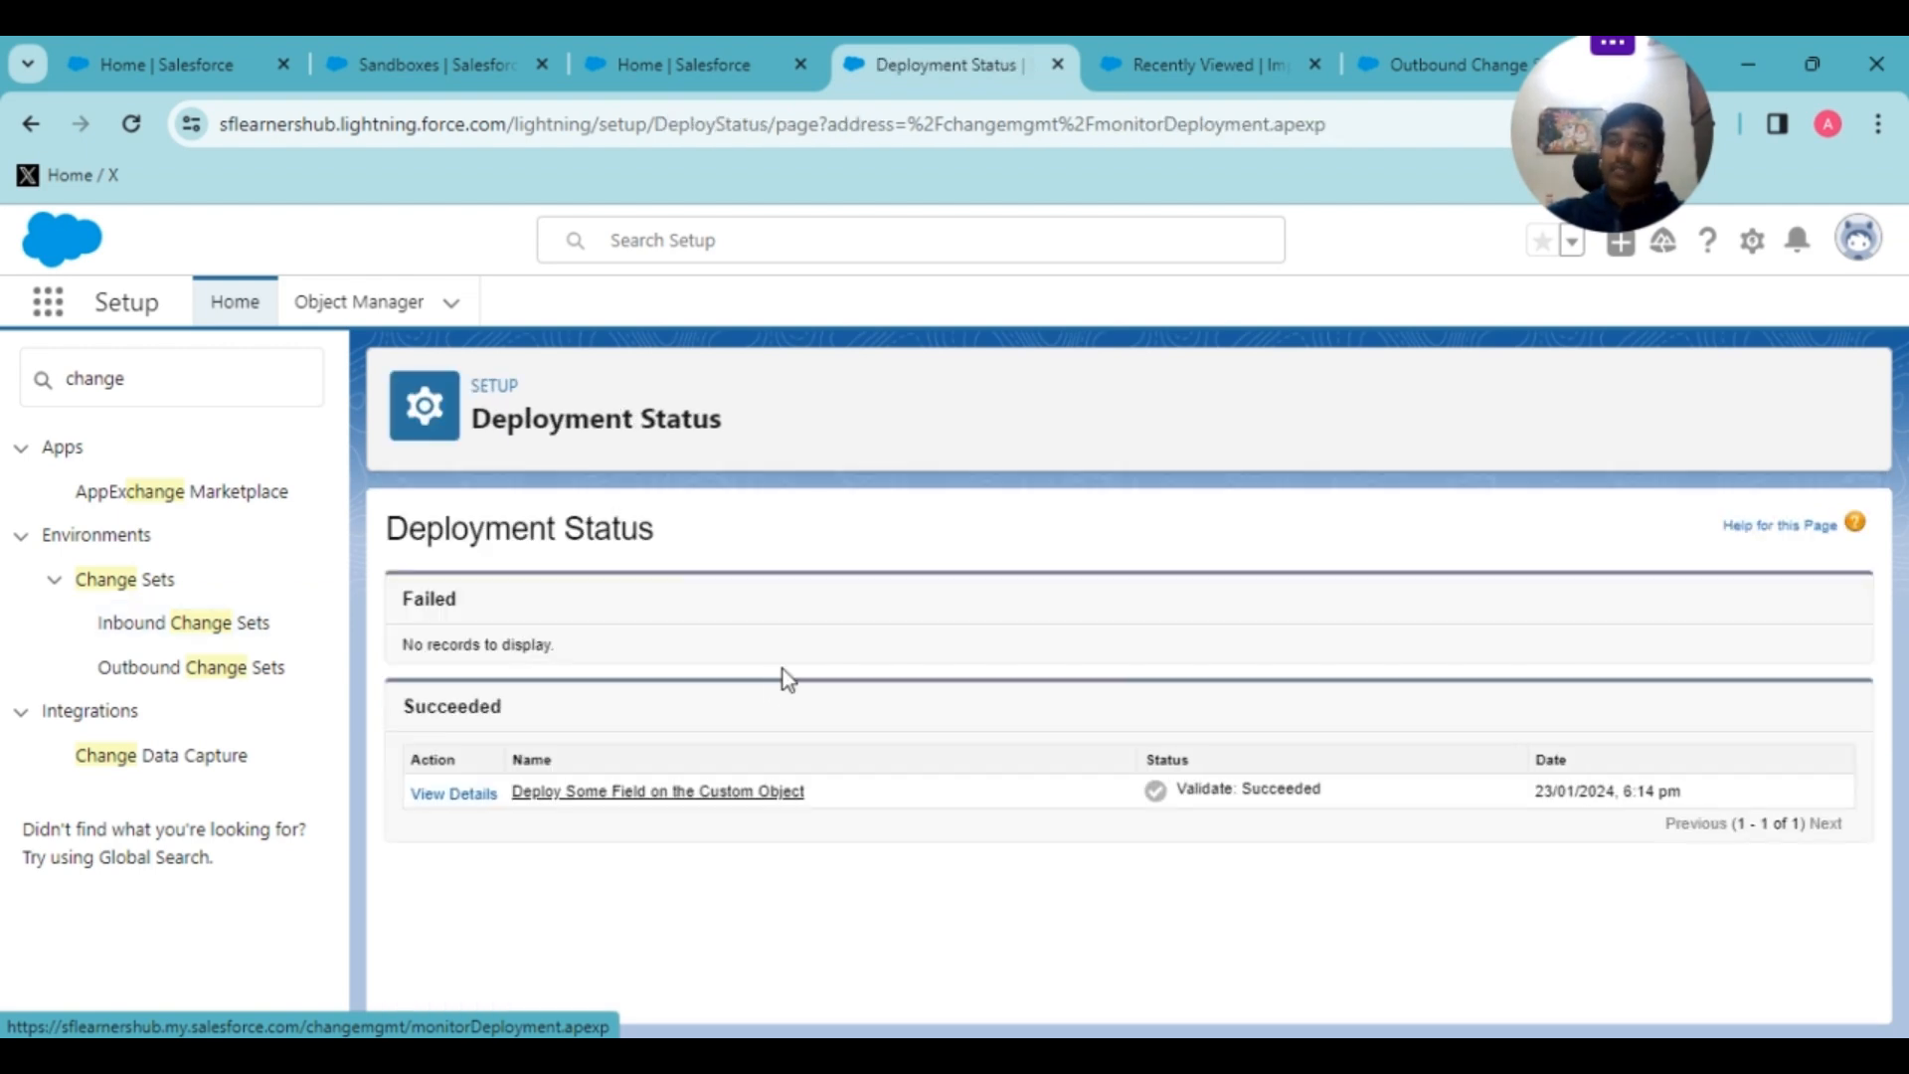
{"action": "double_click", "coordinate": [1324, 792]}
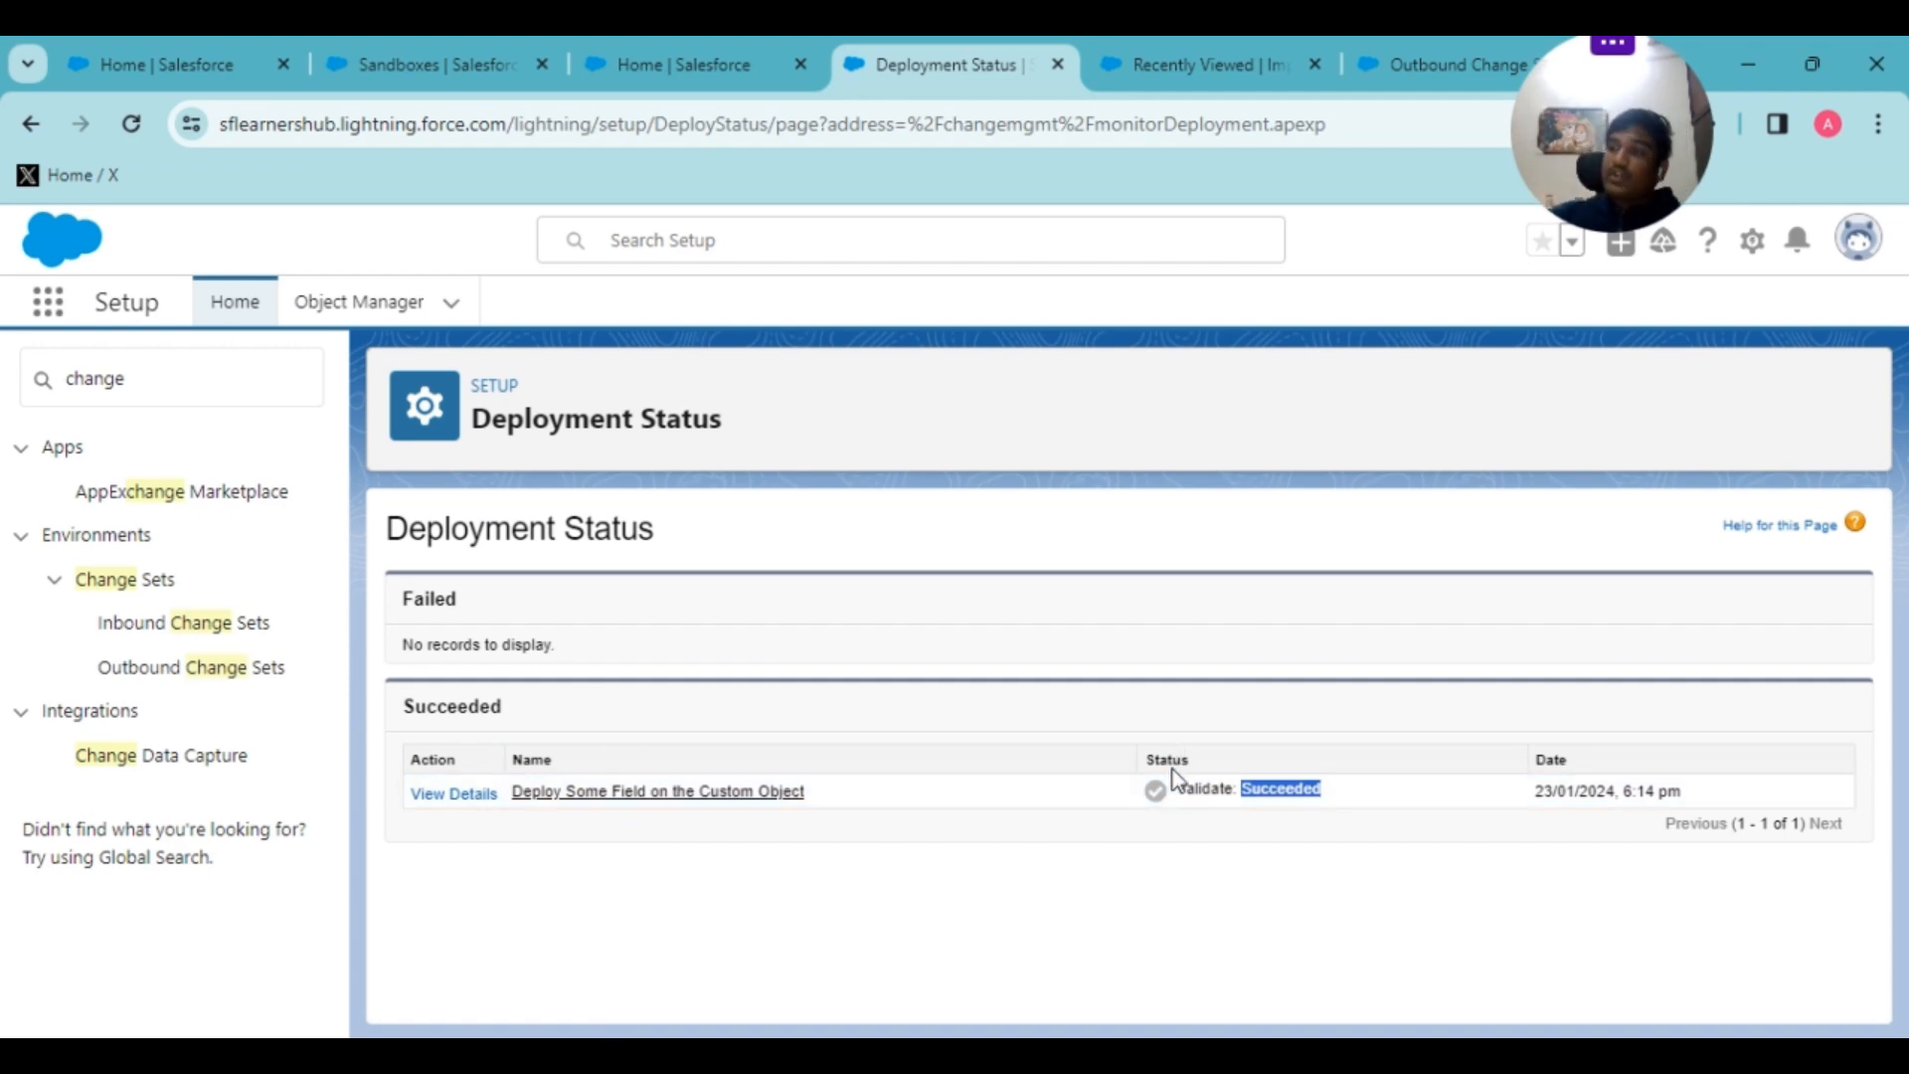
- Deploy the validated change set to production with the Default test option and check the deployment on the Deployment Status page
{"action": "left_click", "coordinate": [542, 795]}
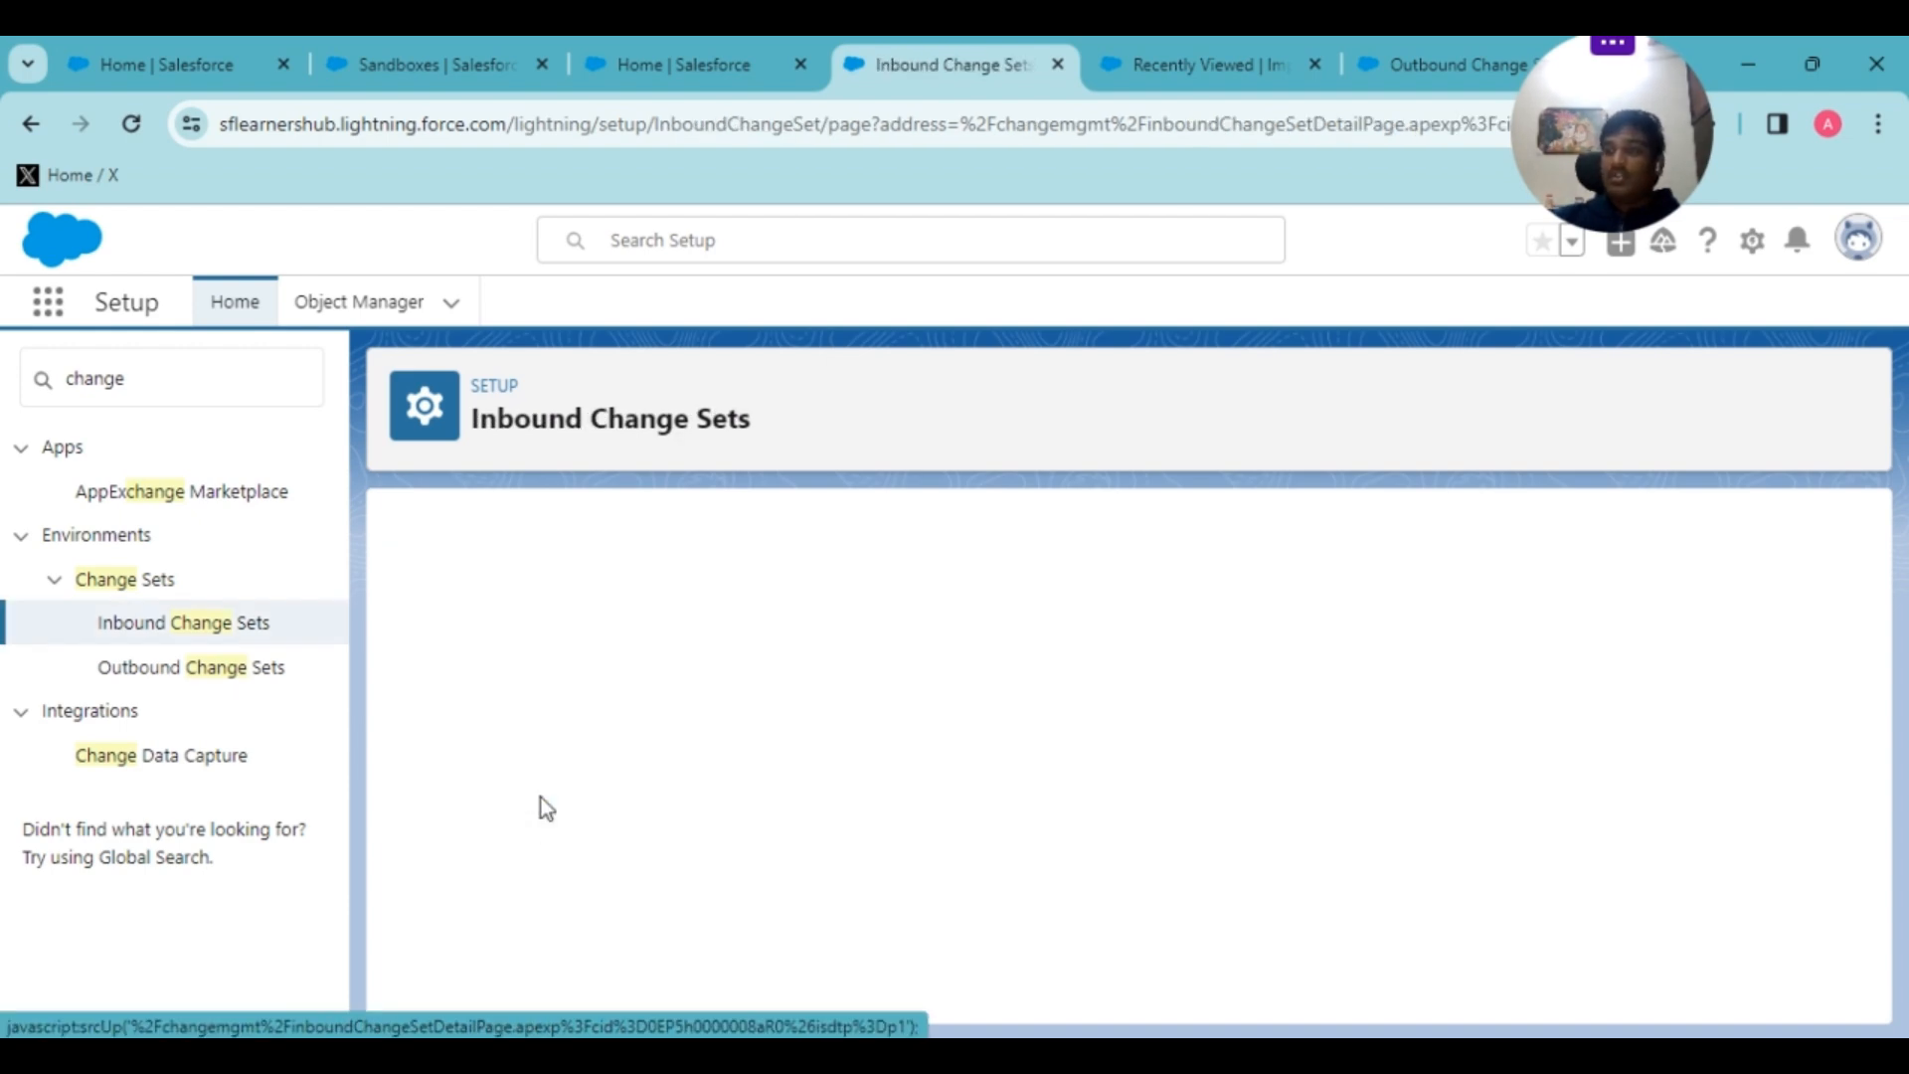
{"action": "left_click", "coordinate": [947, 682]}
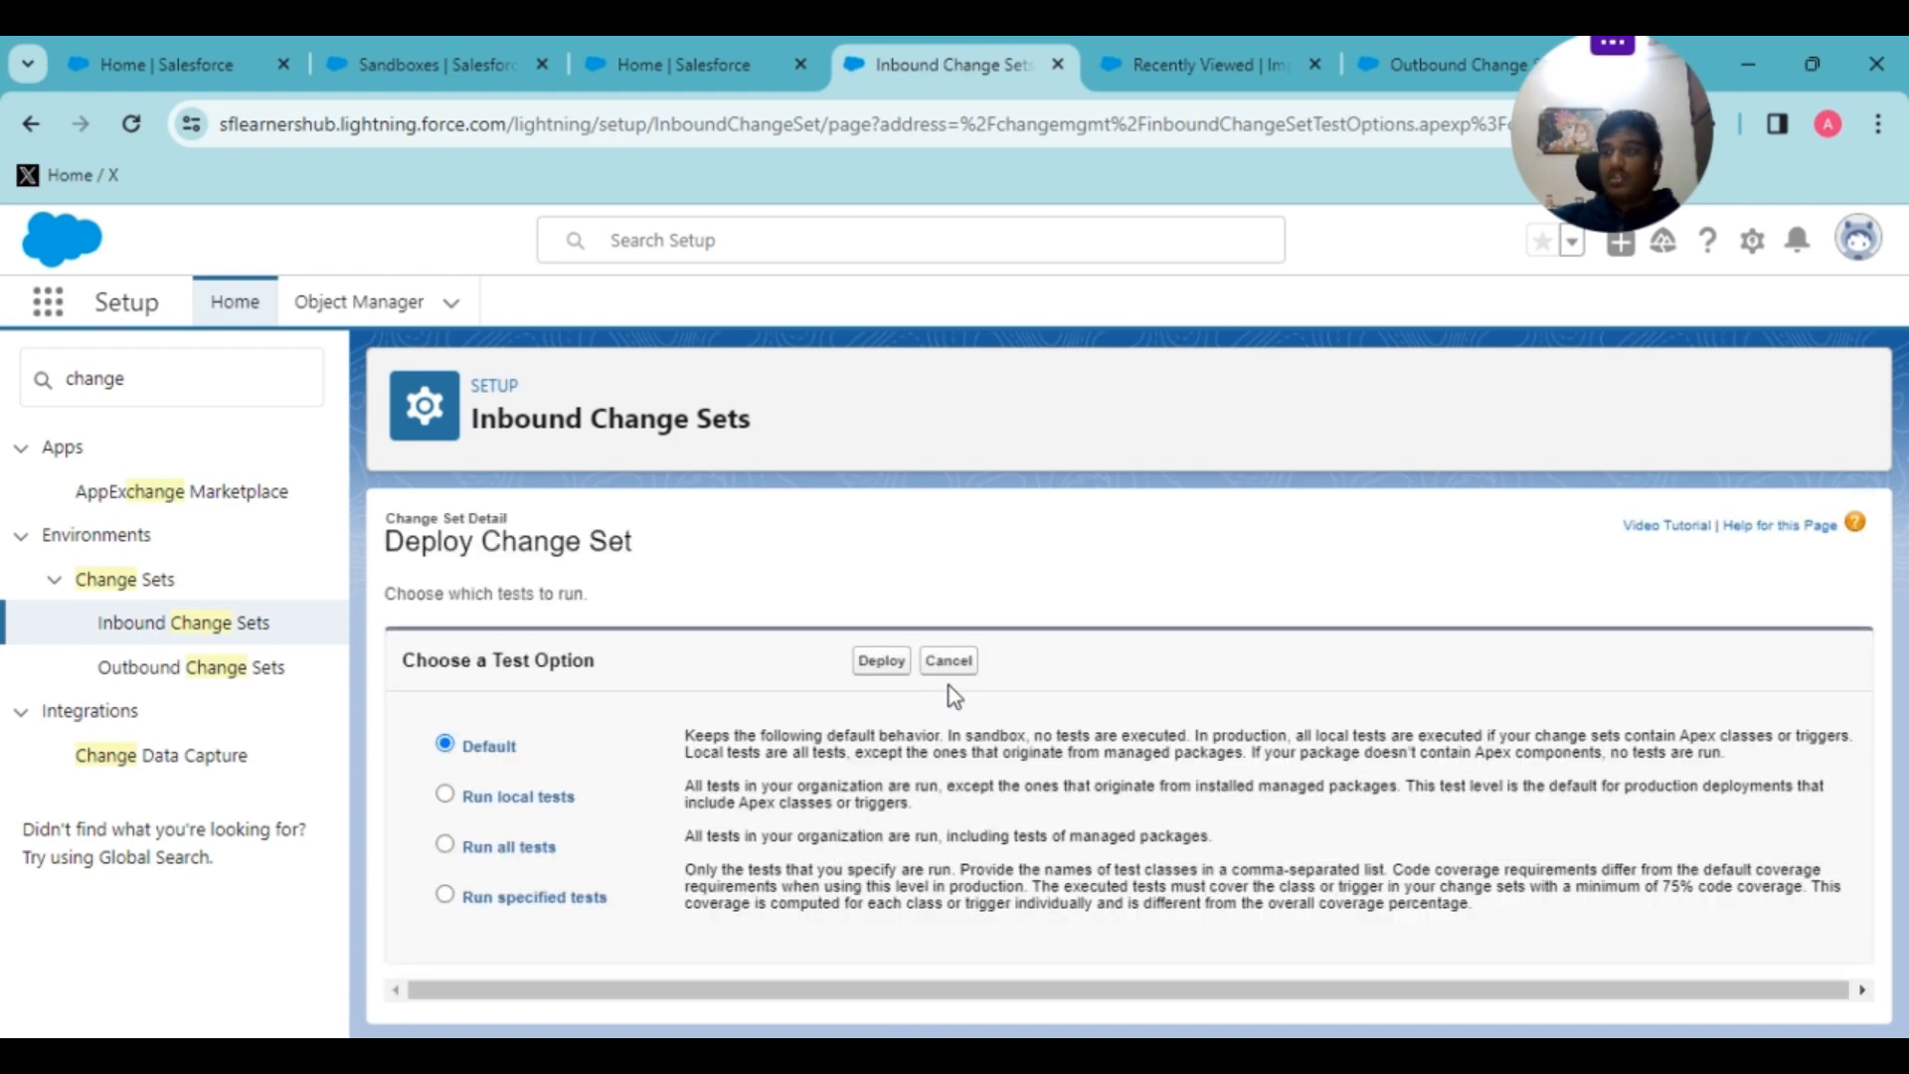
{"action": "left_click", "coordinate": [879, 661]}
{"action": "left_click", "coordinate": [1079, 813]}
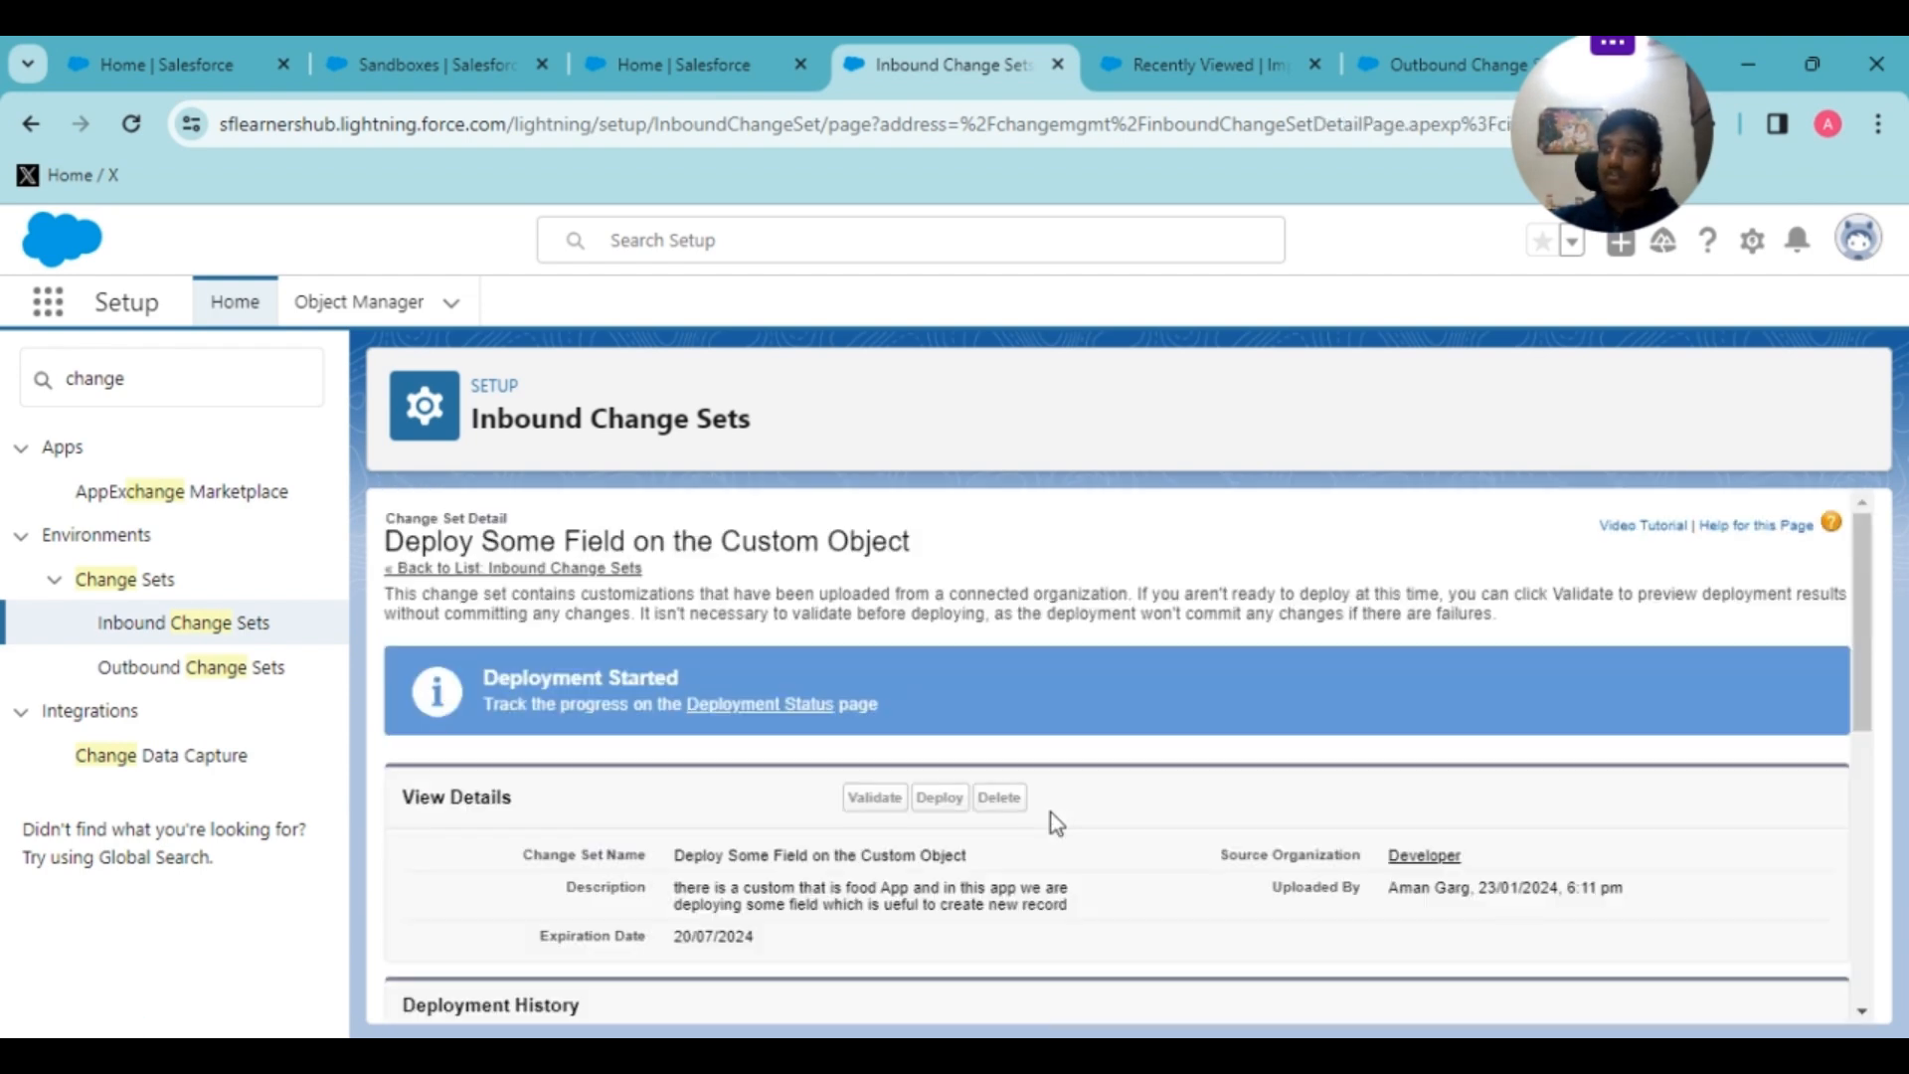
{"action": "left_click", "coordinate": [733, 706]}
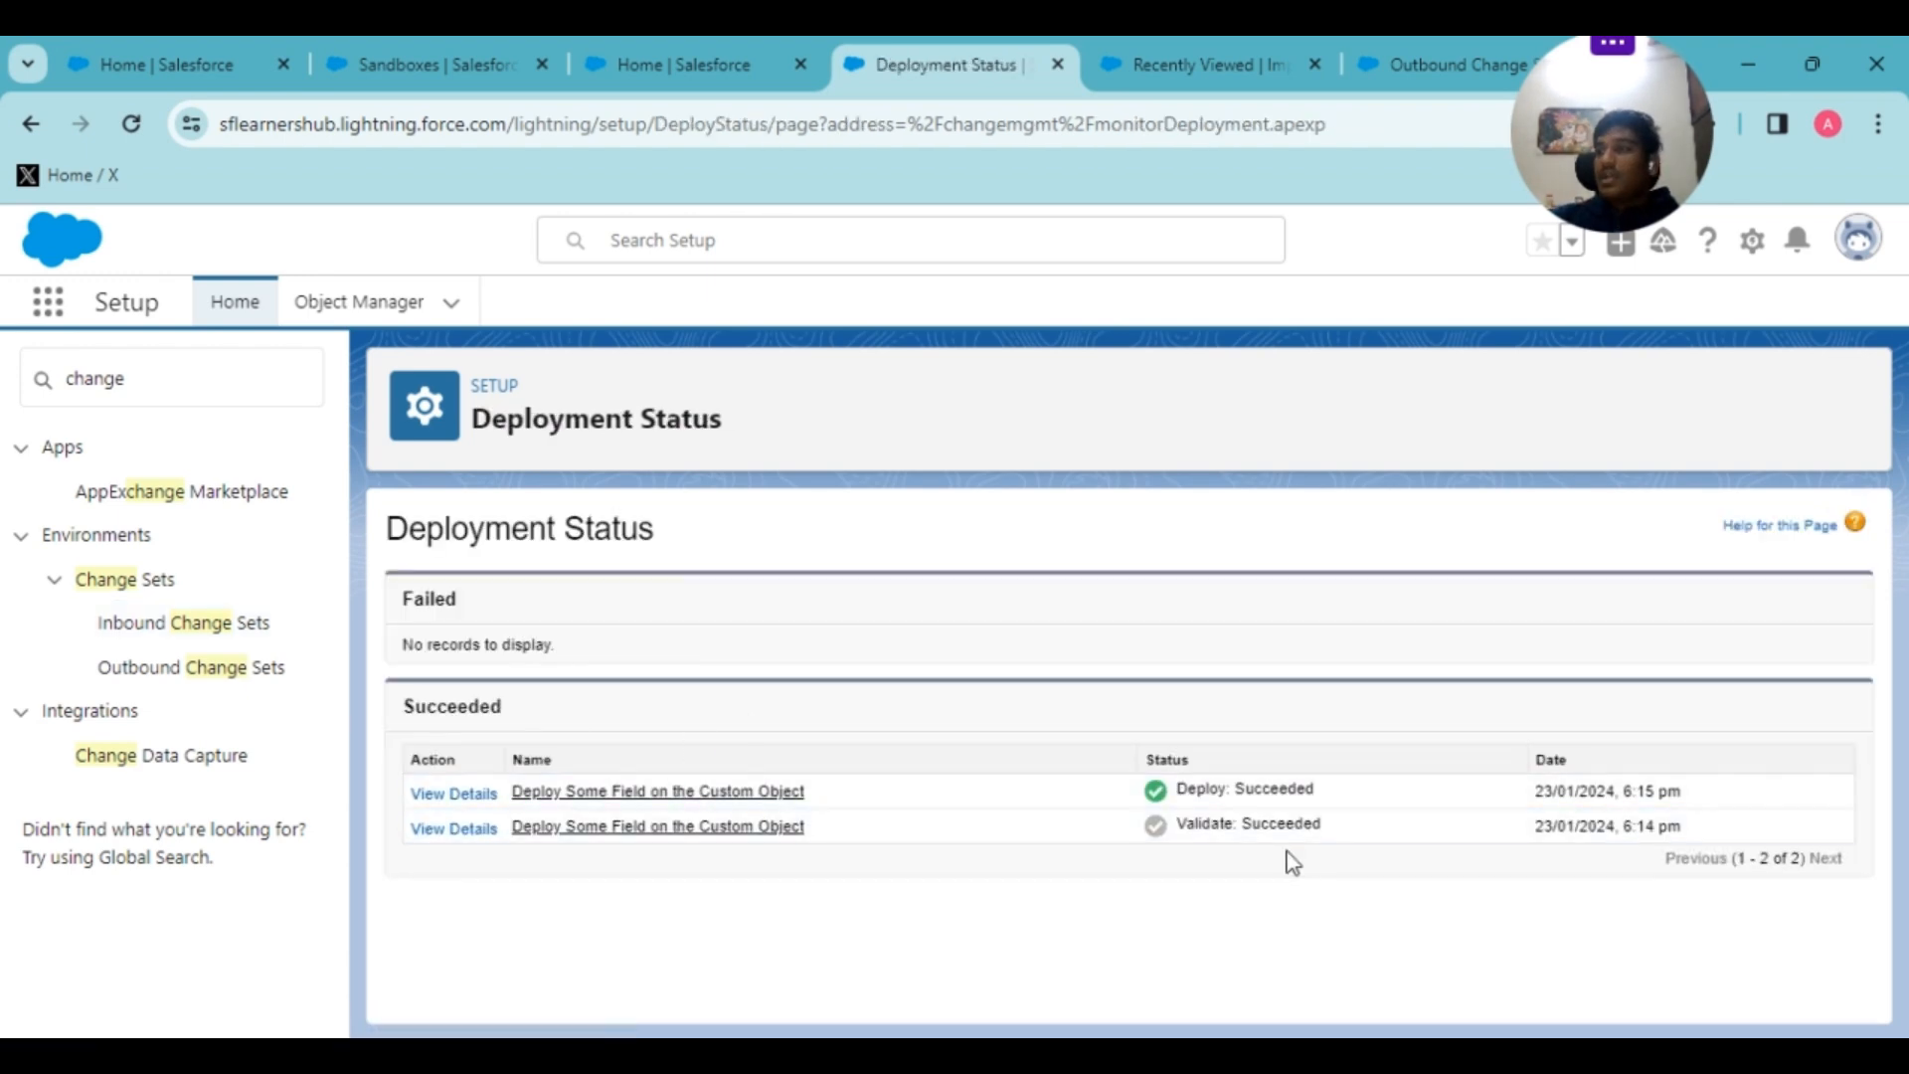
{"action": "left_click_drag", "start_coordinate": [1322, 790], "coordinate": [1185, 795]}
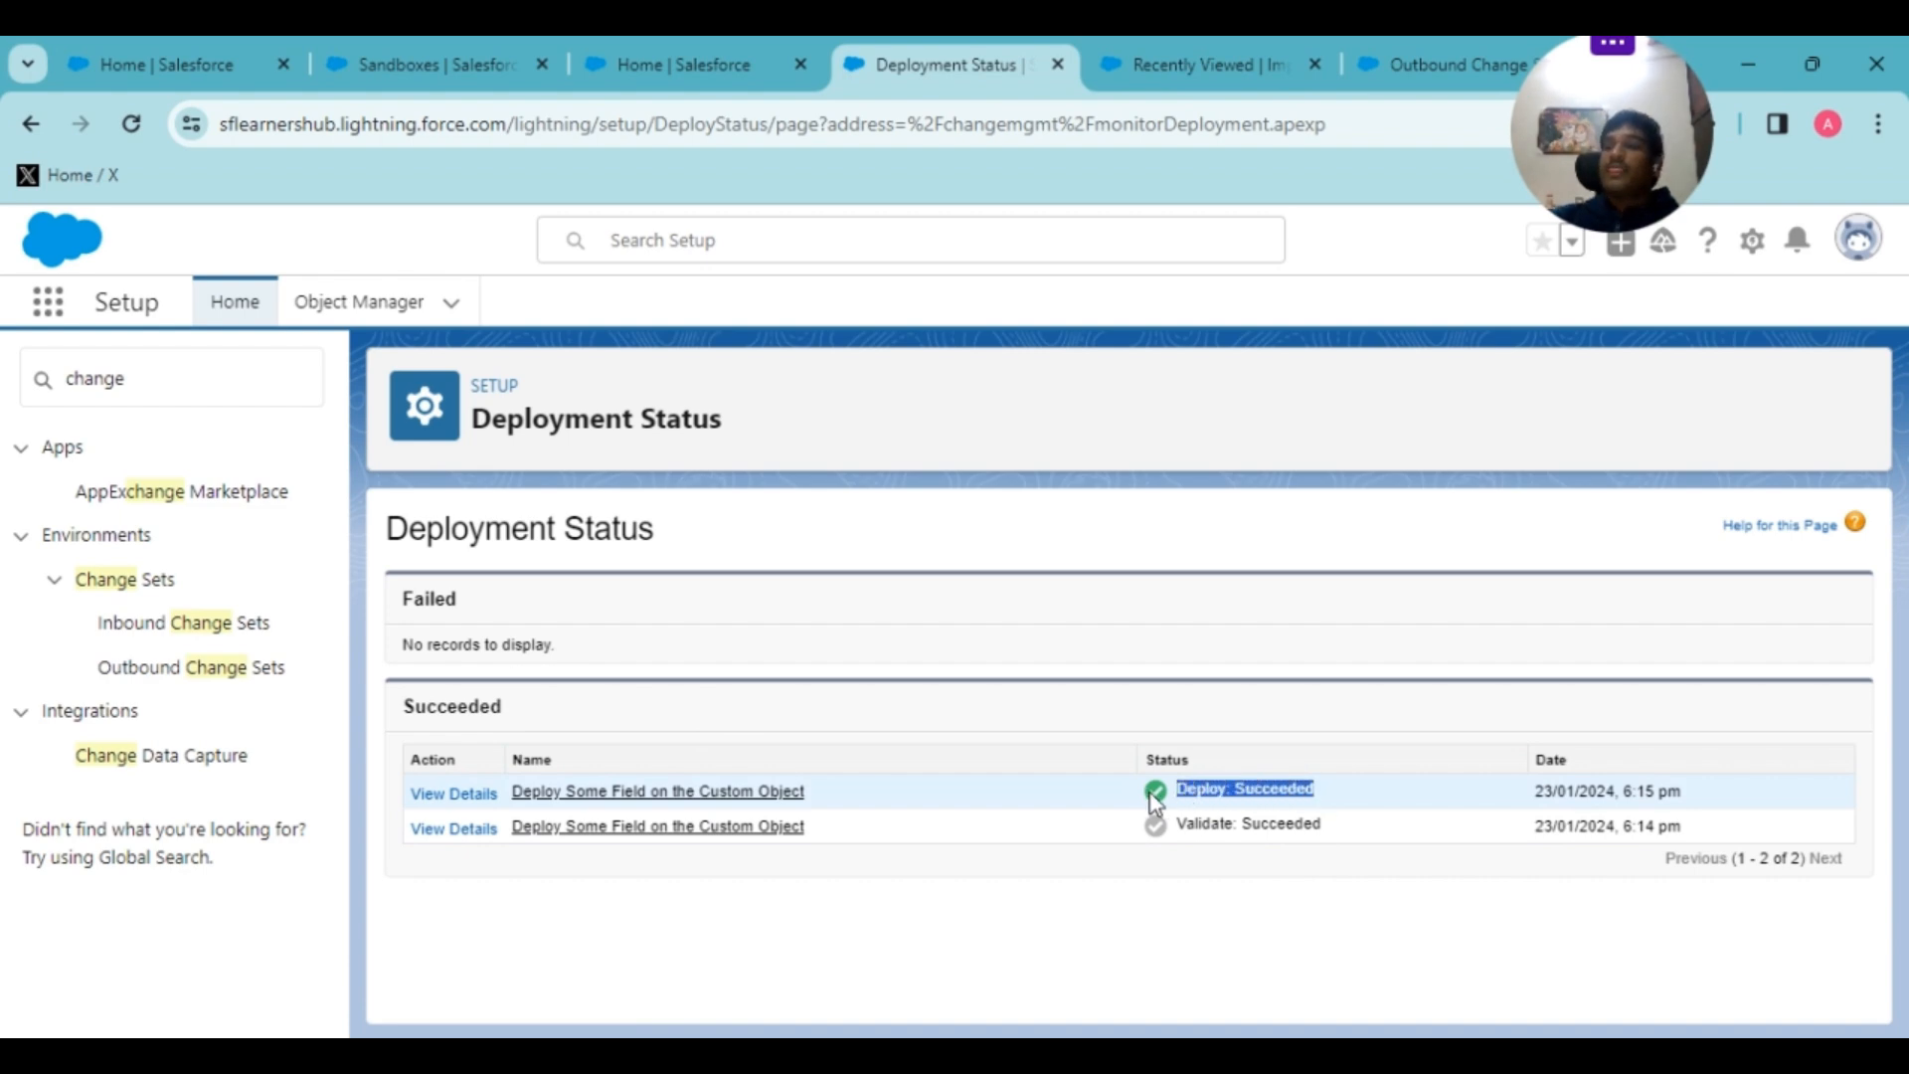